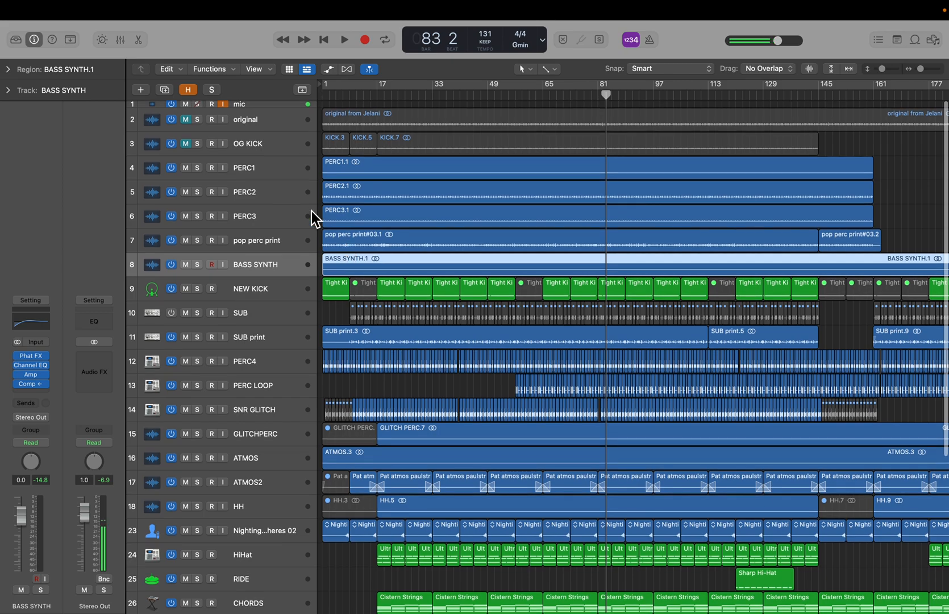
Mute the PERC1, PERC2 and PERC3 tracks together.
{"action": "left_click", "coordinate": [280, 219]}
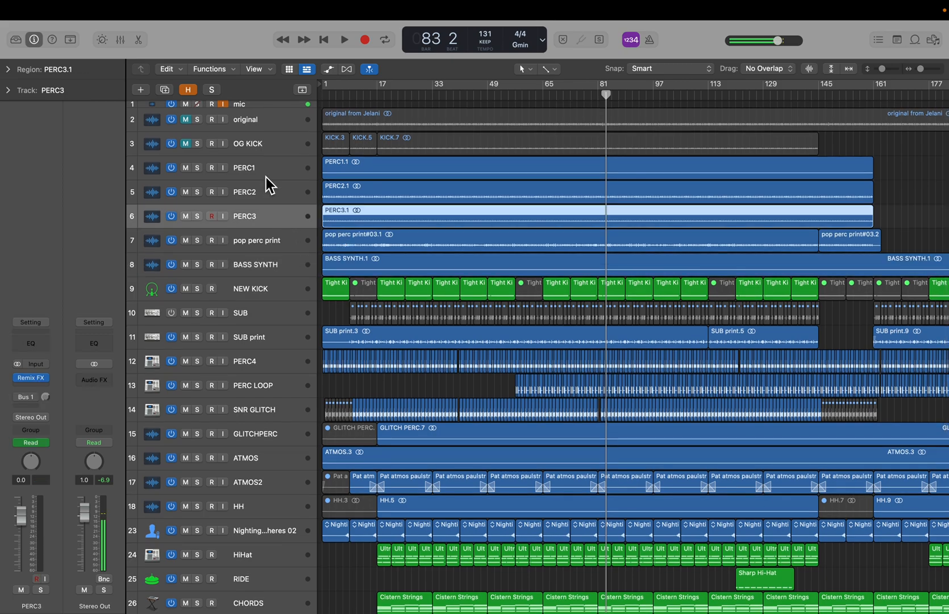
{"action": "left_click", "coordinate": [266, 178], "text": "shift"}
{"action": "left_click", "coordinate": [186, 172]}
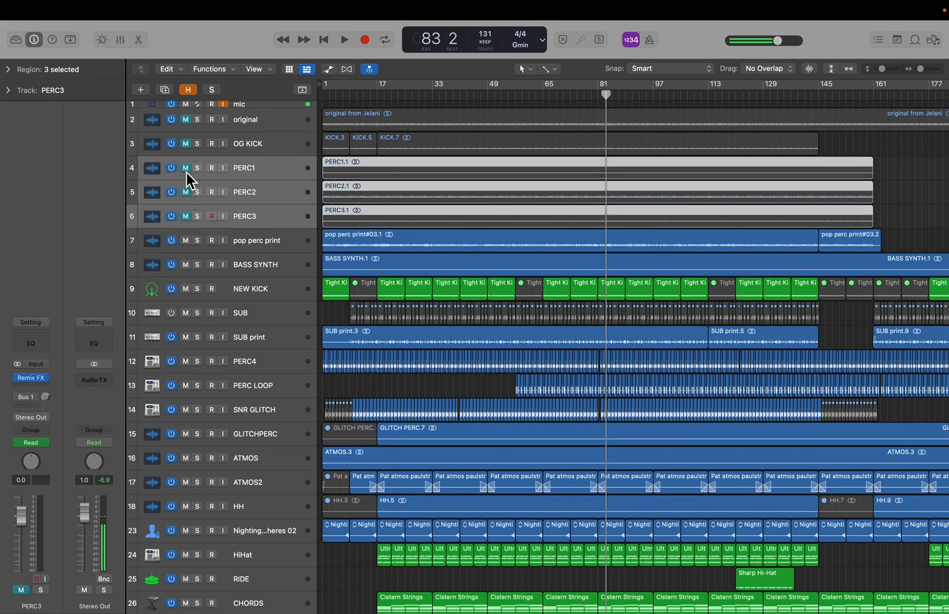
{"action": "left_click", "coordinate": [435, 385]}
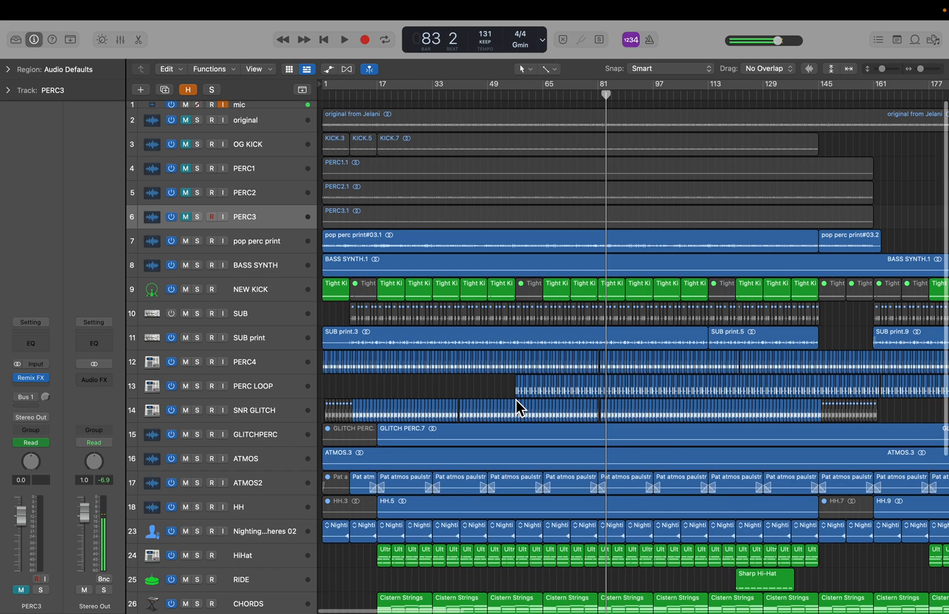
Play the arrangement from bar 80 and look over its tracks during playback before stopping.
{"action": "scroll", "coordinate": [516, 401], "scroll_direction": "down", "scroll_amount": 5}
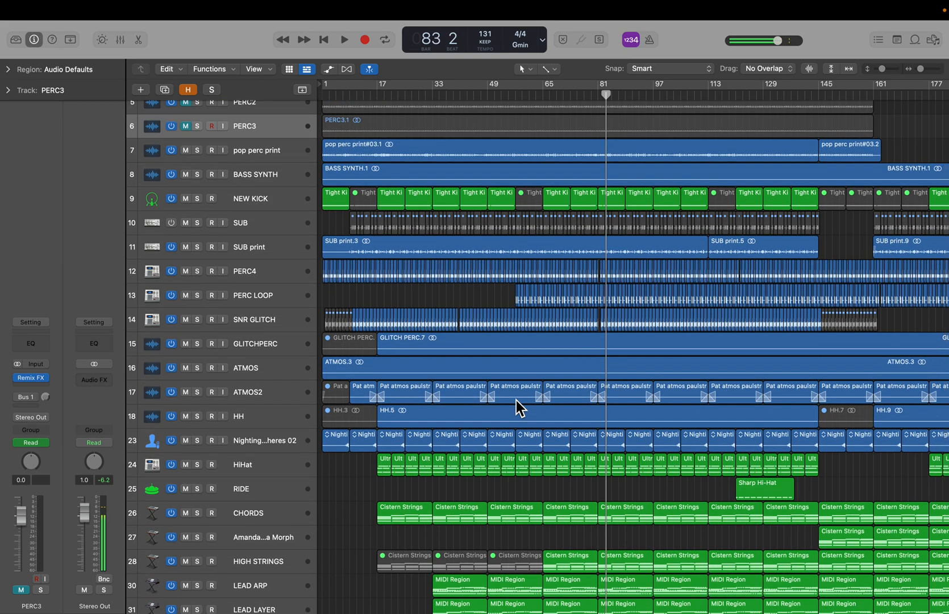
{"action": "scroll", "coordinate": [516, 400], "scroll_direction": "down", "scroll_amount": 3}
{"action": "scroll", "coordinate": [516, 400], "scroll_direction": "up", "scroll_amount": 5}
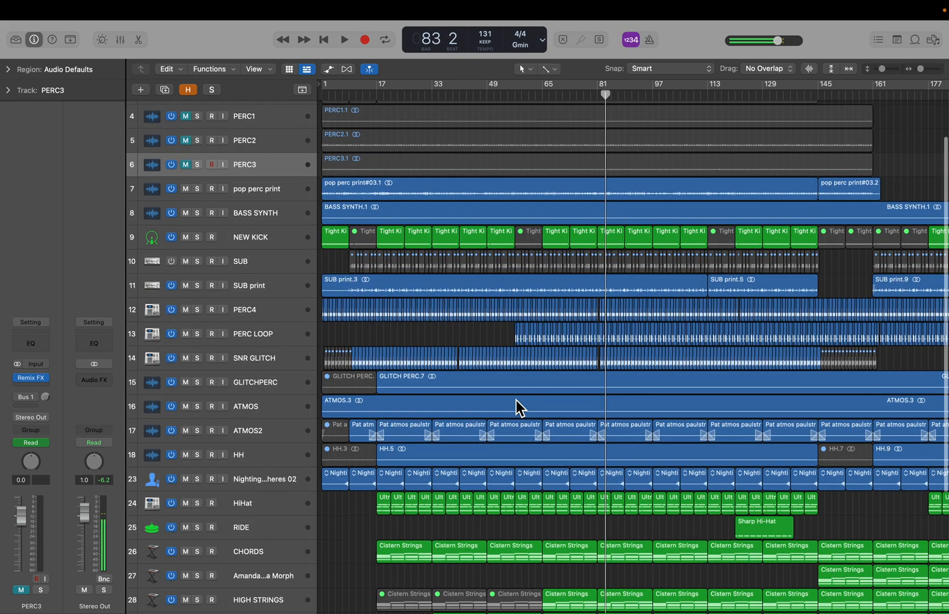
{"action": "left_click", "coordinate": [593, 97]}
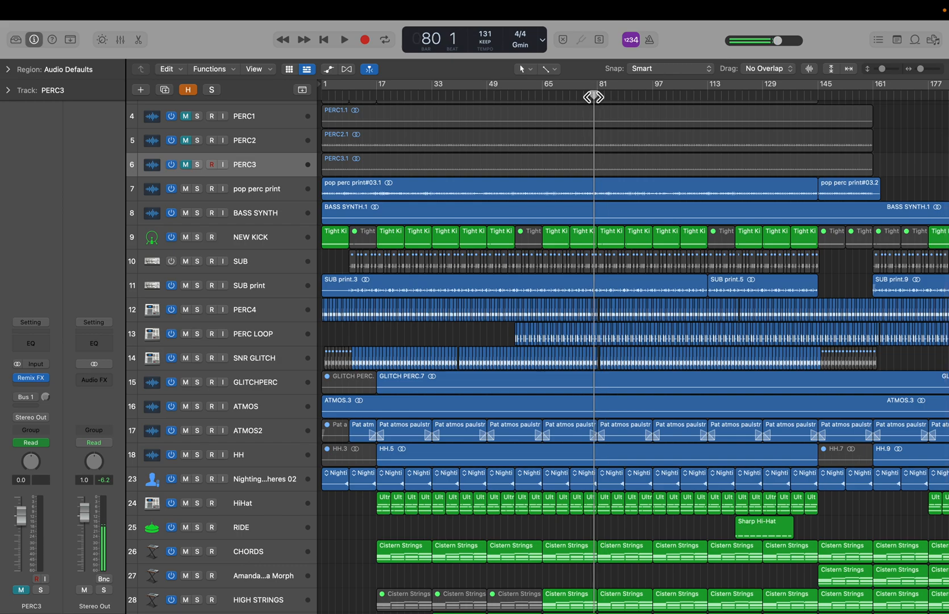
{"action": "key", "text": "space"}
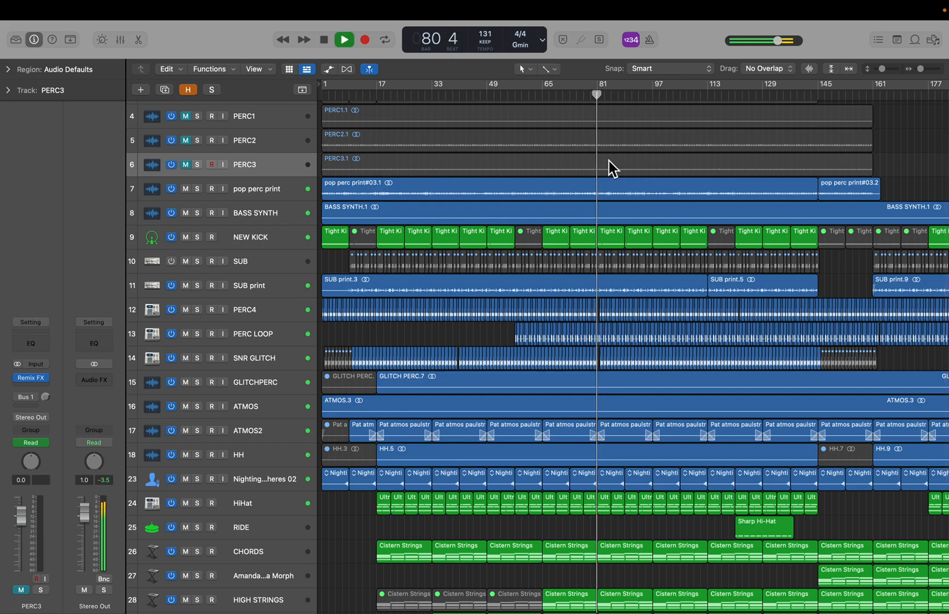
{"action": "scroll", "coordinate": [608, 163], "scroll_direction": "down", "scroll_amount": 2}
{"action": "scroll", "coordinate": [616, 234], "scroll_direction": "down", "scroll_amount": 5}
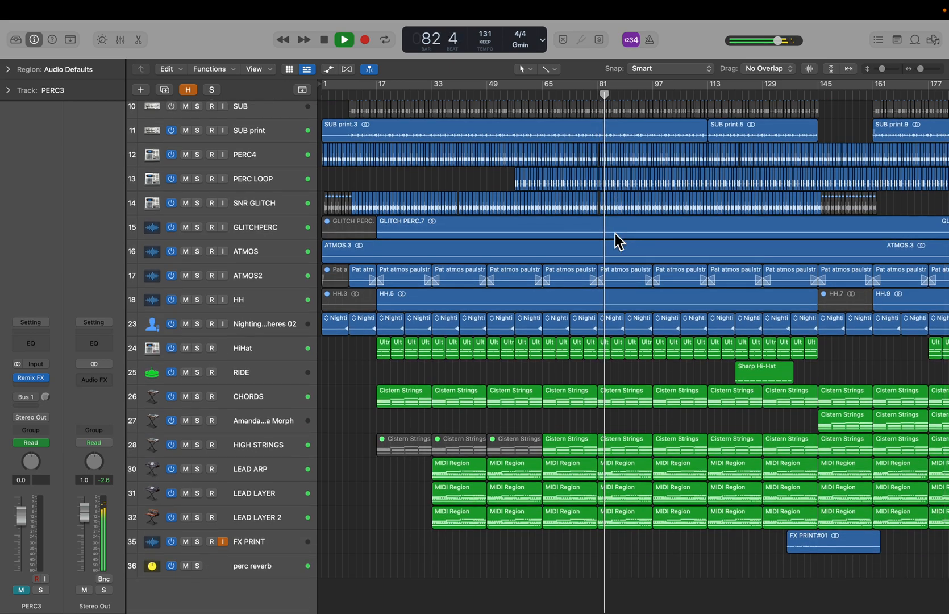
{"action": "scroll", "coordinate": [615, 233], "scroll_direction": "up", "scroll_amount": 8}
{"action": "scroll", "coordinate": [614, 233], "scroll_direction": "up", "scroll_amount": 1}
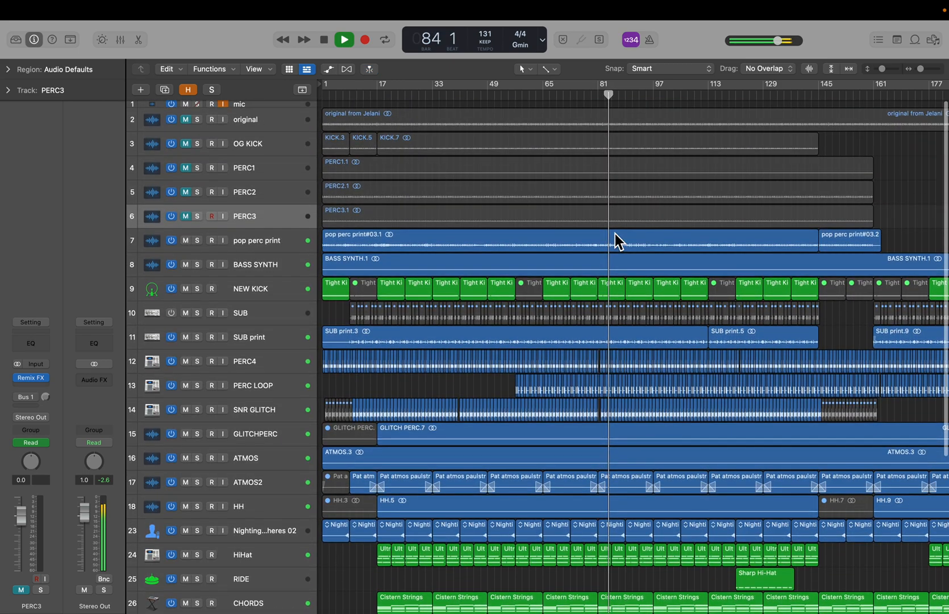
{"action": "scroll", "coordinate": [615, 233], "scroll_direction": "down", "scroll_amount": 5}
{"action": "scroll", "coordinate": [615, 233], "scroll_direction": "right", "scroll_amount": 2}
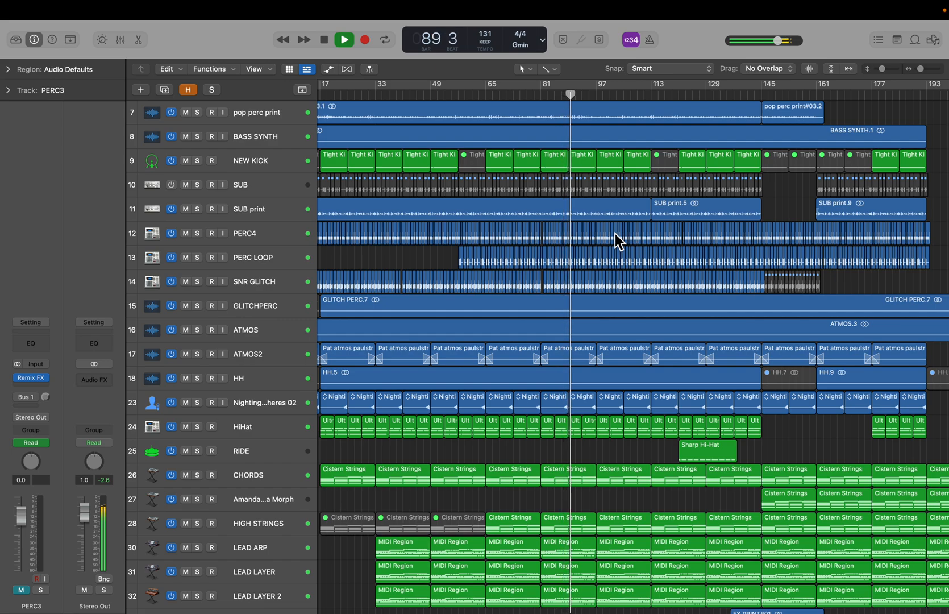
{"action": "key", "text": "space"}
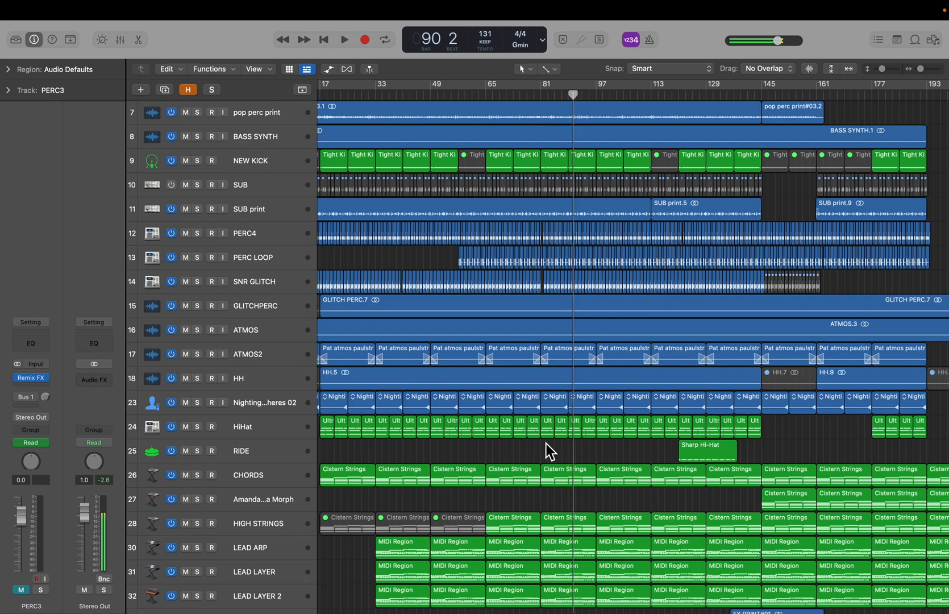
Unmute the original track and audition it in solo, releasing the solo when finished.
{"action": "scroll", "coordinate": [545, 444], "scroll_direction": "left", "scroll_amount": 3}
{"action": "scroll", "coordinate": [544, 442], "scroll_direction": "down", "scroll_amount": 3}
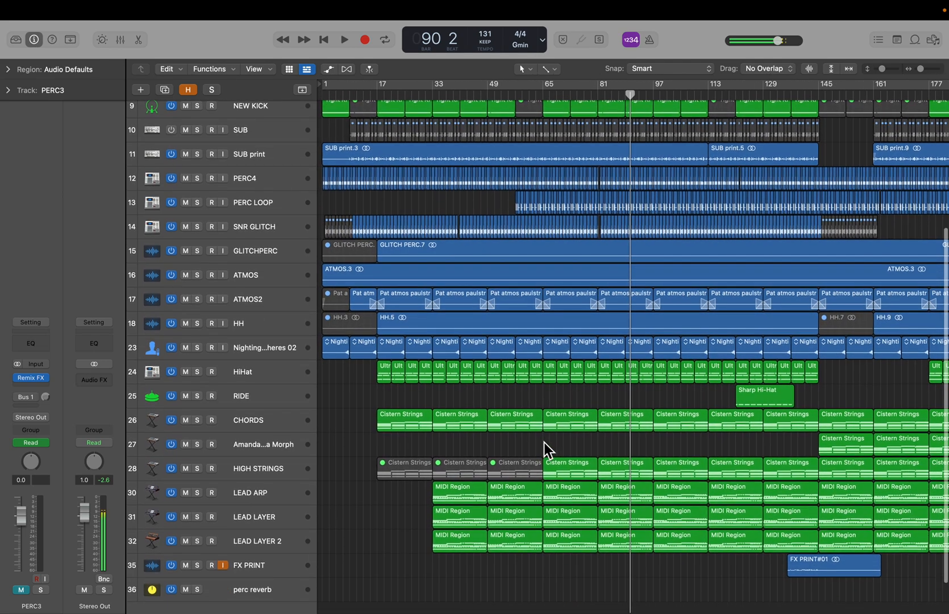
{"action": "scroll", "coordinate": [544, 442], "scroll_direction": "down", "scroll_amount": 3}
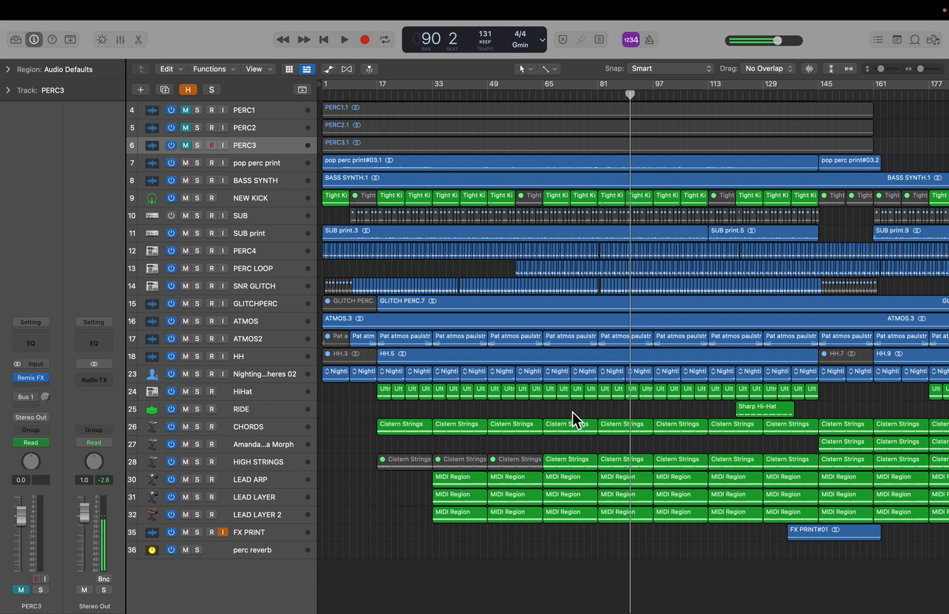
{"action": "scroll", "coordinate": [573, 413], "scroll_direction": "up", "scroll_amount": 2}
{"action": "scroll", "coordinate": [571, 410], "scroll_direction": "up", "scroll_amount": 1}
{"action": "scroll", "coordinate": [570, 410], "scroll_direction": "down", "scroll_amount": 5}
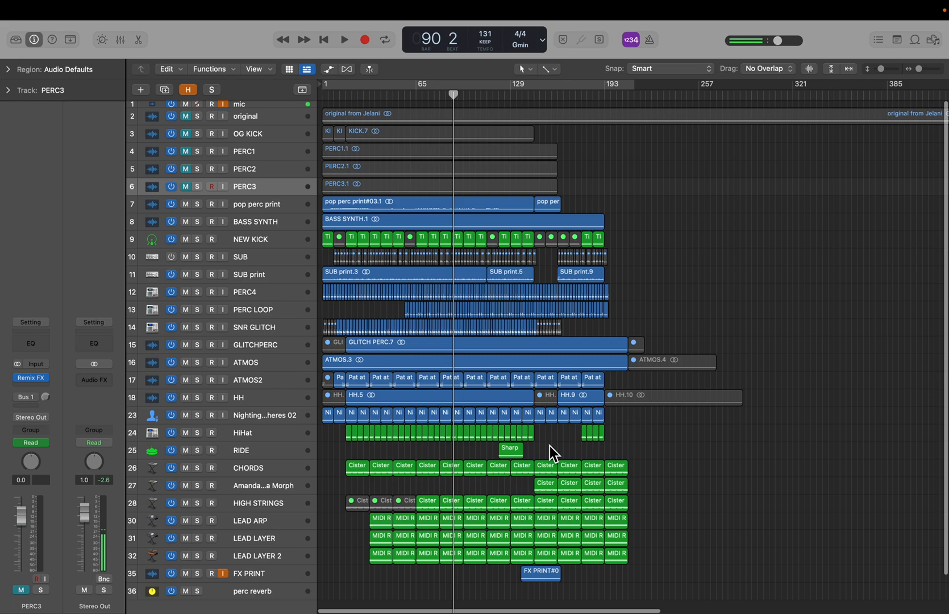
{"action": "left_click", "coordinate": [213, 121]}
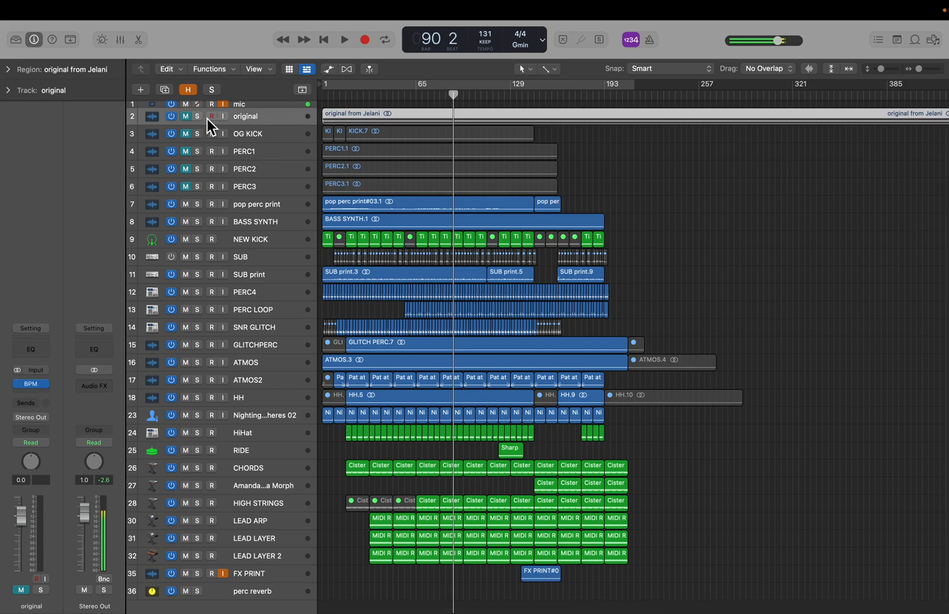
{"action": "left_click", "coordinate": [188, 117]}
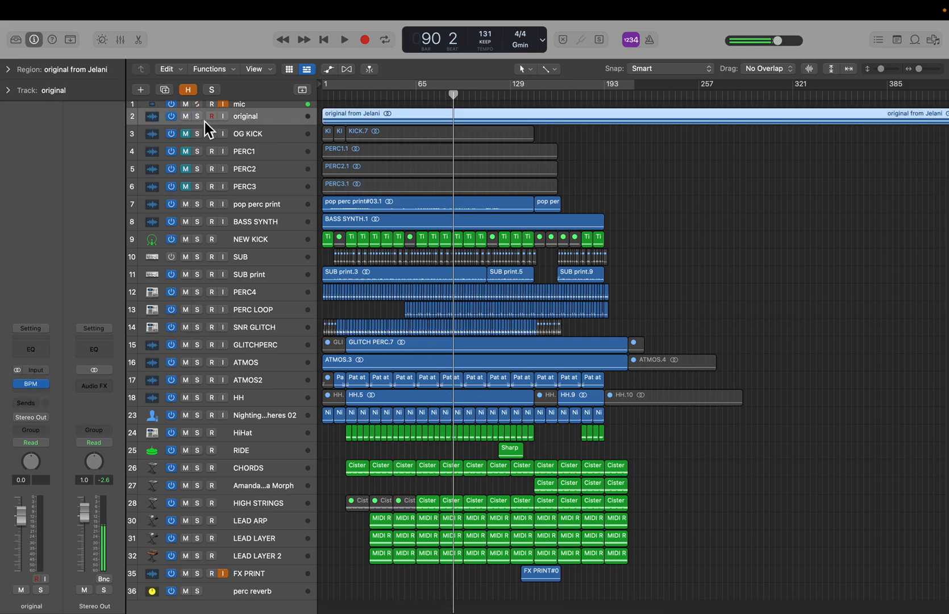
{"action": "left_click", "coordinate": [202, 118]}
{"action": "key", "text": "space"}
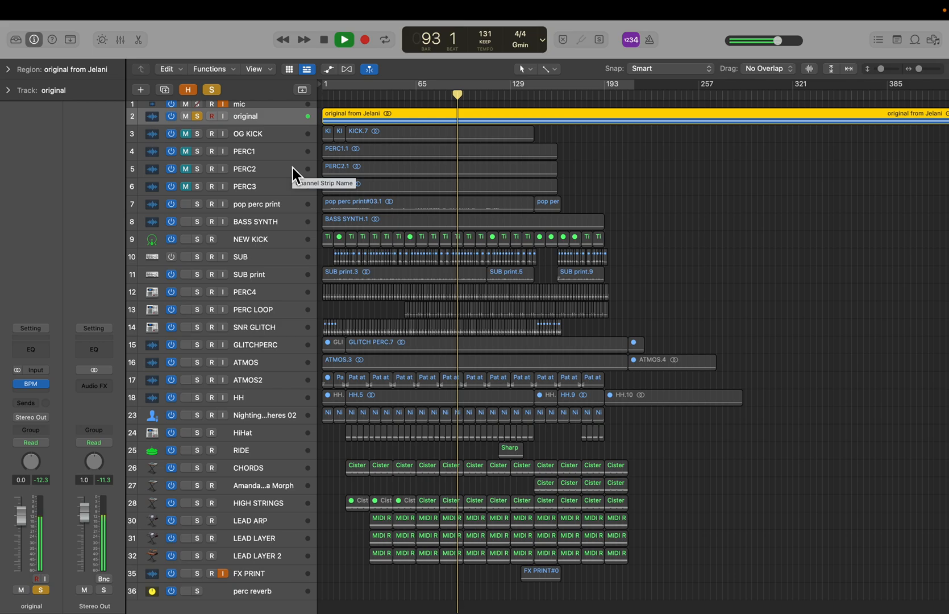
{"action": "key", "text": "space"}
{"action": "left_click", "coordinate": [201, 118]}
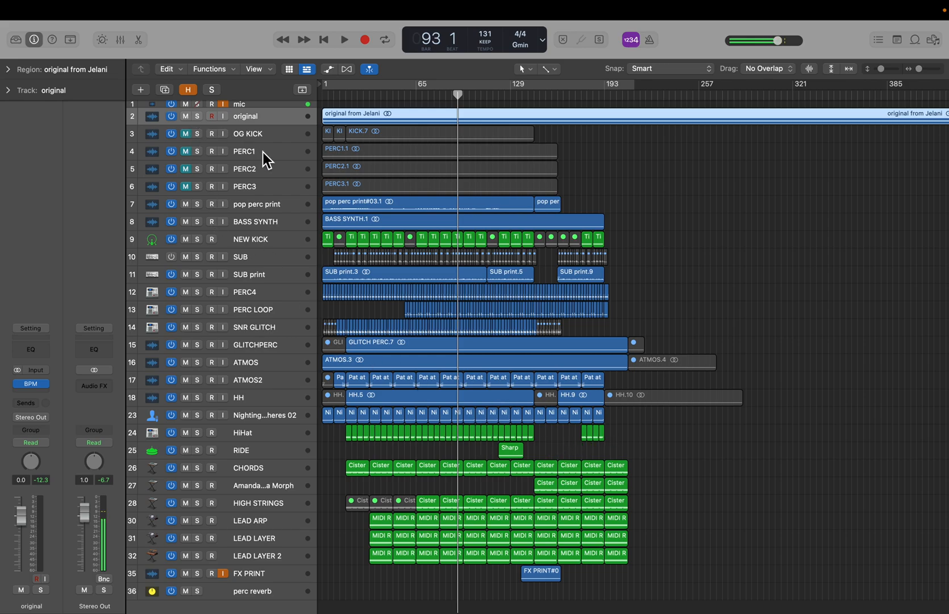
Audition the OG KICK track in solo with its mute off, releasing the solo when finished.
{"action": "left_click", "coordinate": [251, 136]}
{"action": "left_click", "coordinate": [200, 135]}
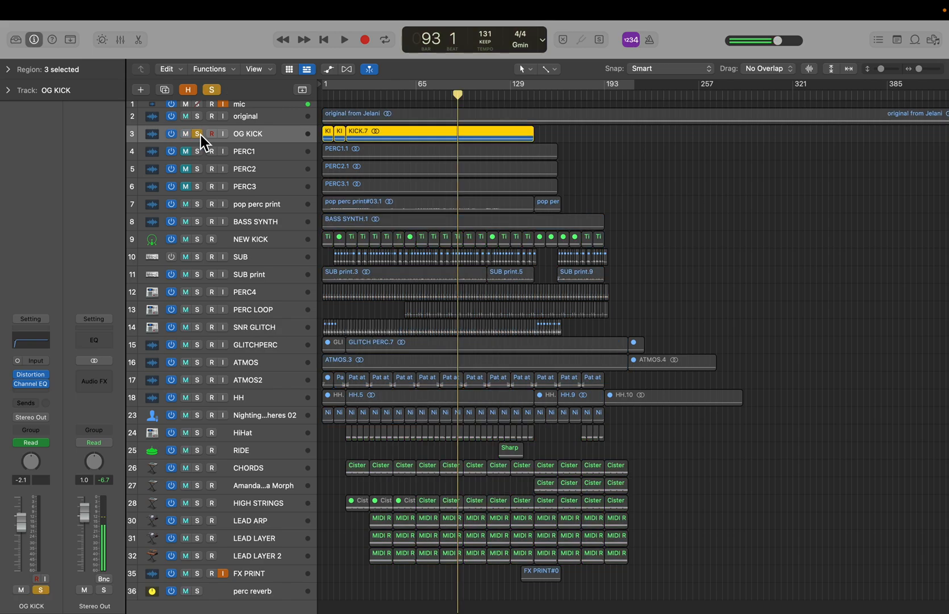
{"action": "key", "text": "space"}
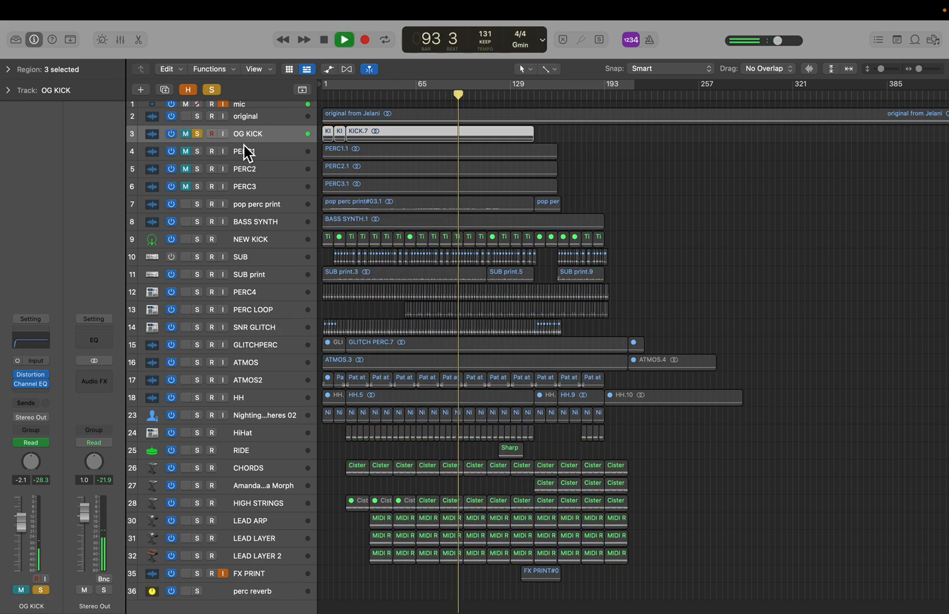
{"action": "left_click", "coordinate": [185, 134]}
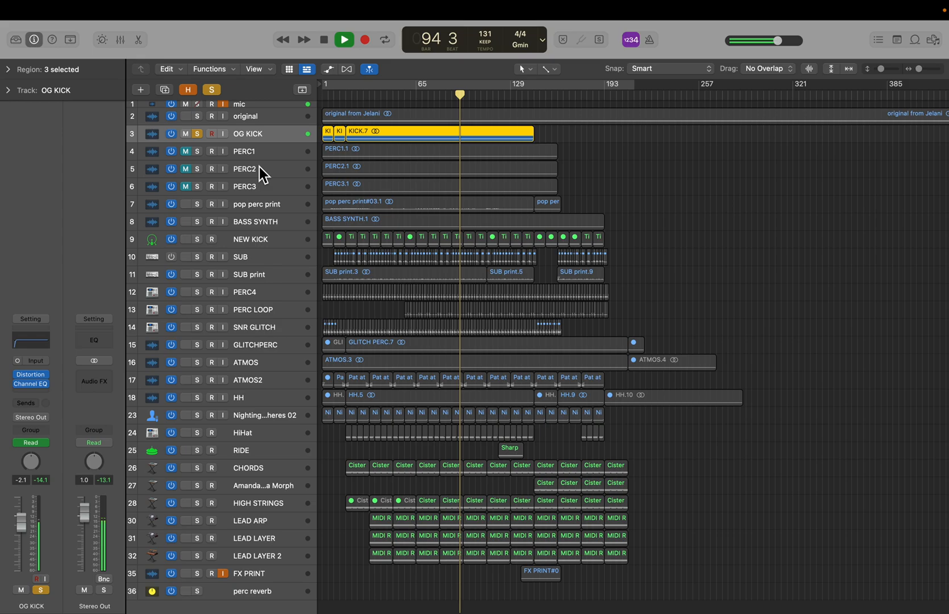
{"action": "key", "text": "space"}
{"action": "key", "text": "ctrl+m"}
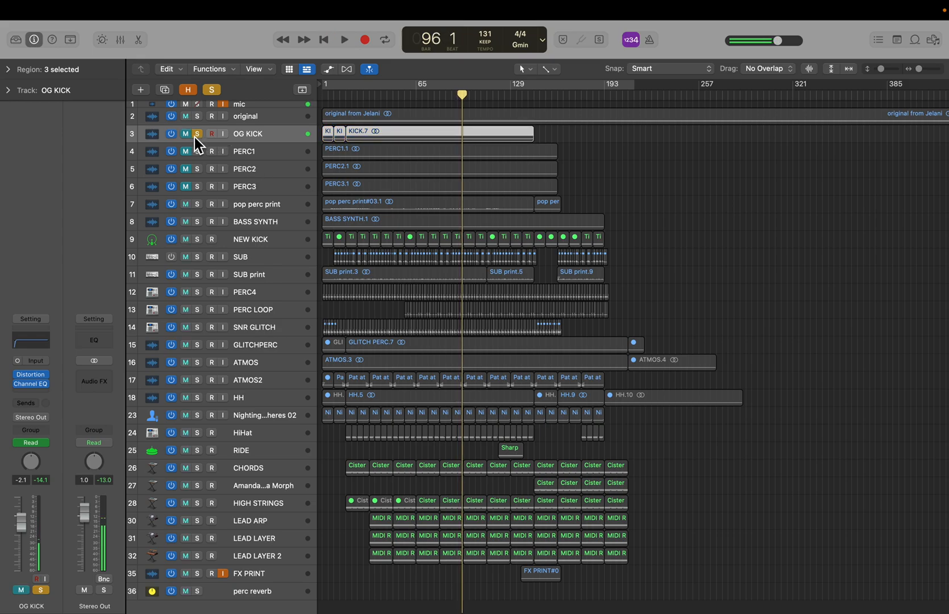
{"action": "left_click", "coordinate": [197, 136]}
{"action": "left_click", "coordinate": [188, 137]}
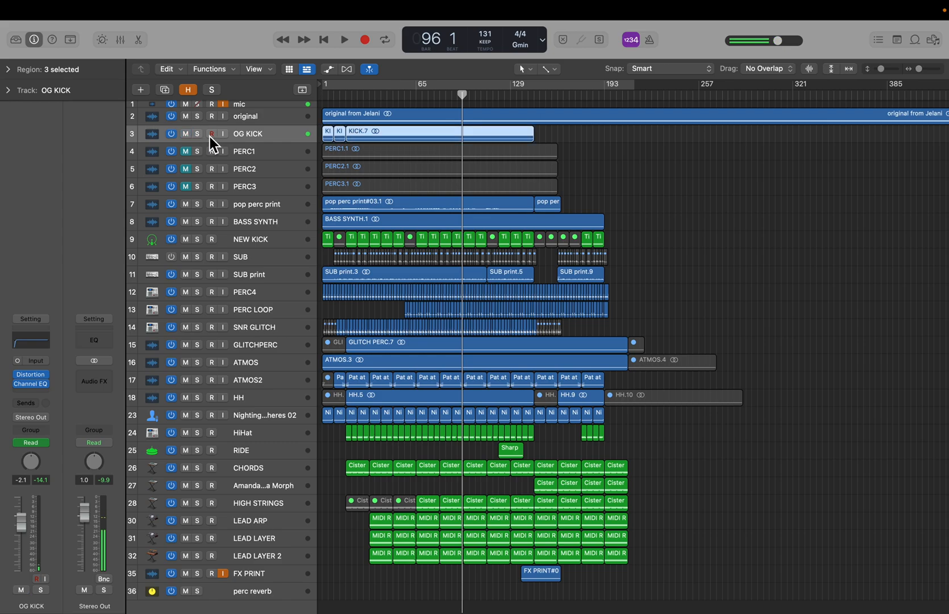
Audition the NEW KICK track in solo, releasing the solo and deselecting its regions when finished.
{"action": "left_click", "coordinate": [210, 246]}
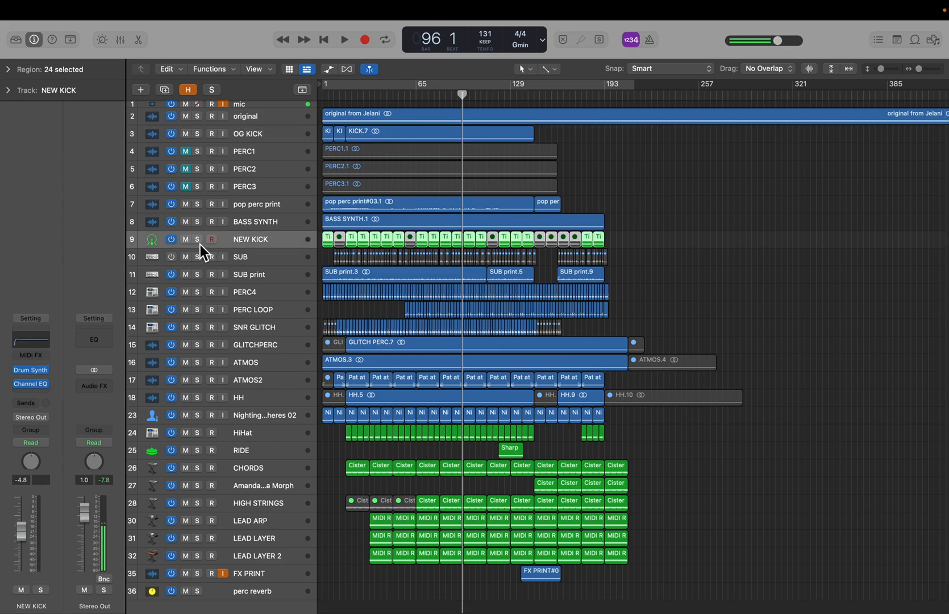
{"action": "left_click", "coordinate": [199, 243]}
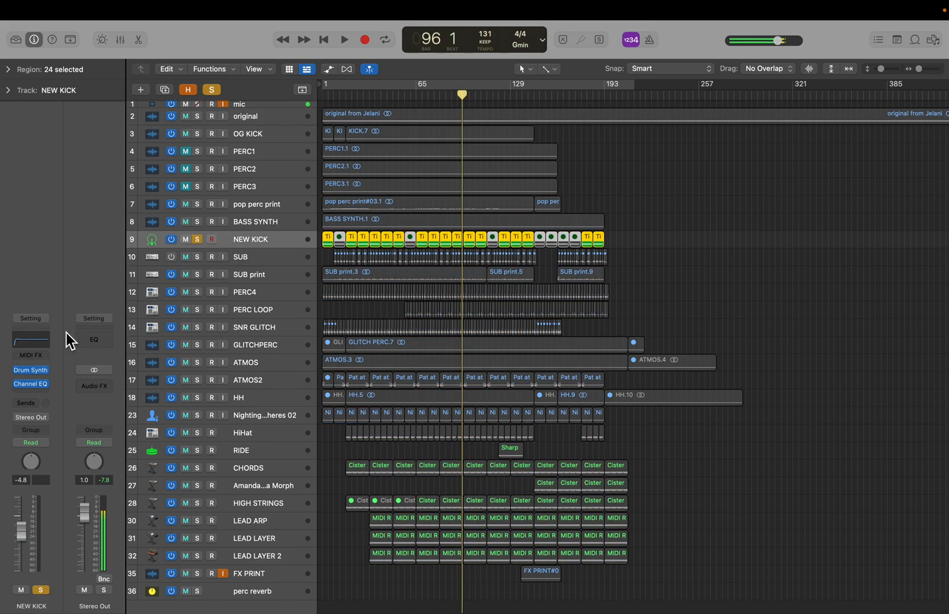
{"action": "mouse_move", "coordinate": [34, 373]}
{"action": "key", "text": "space"}
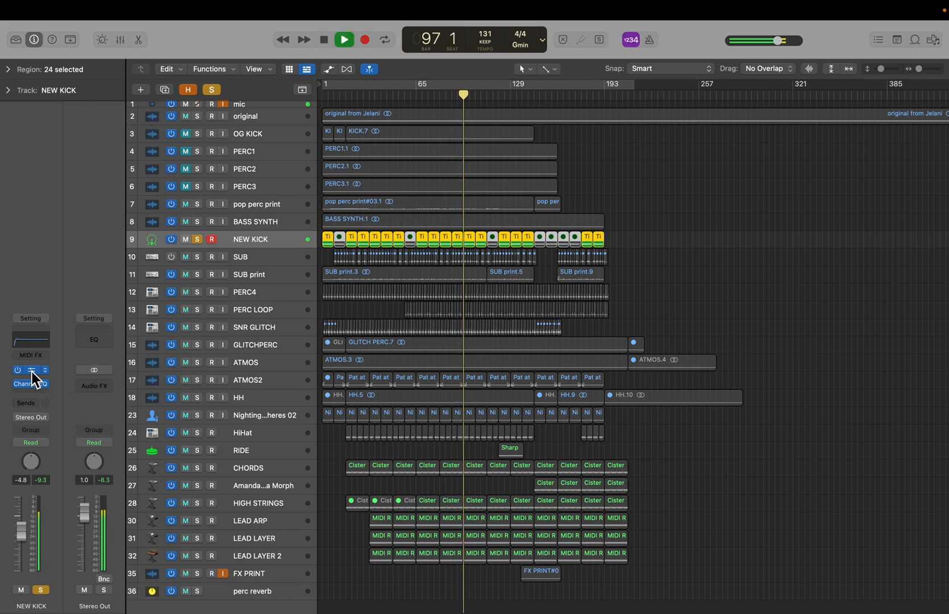
{"action": "key", "text": "space"}
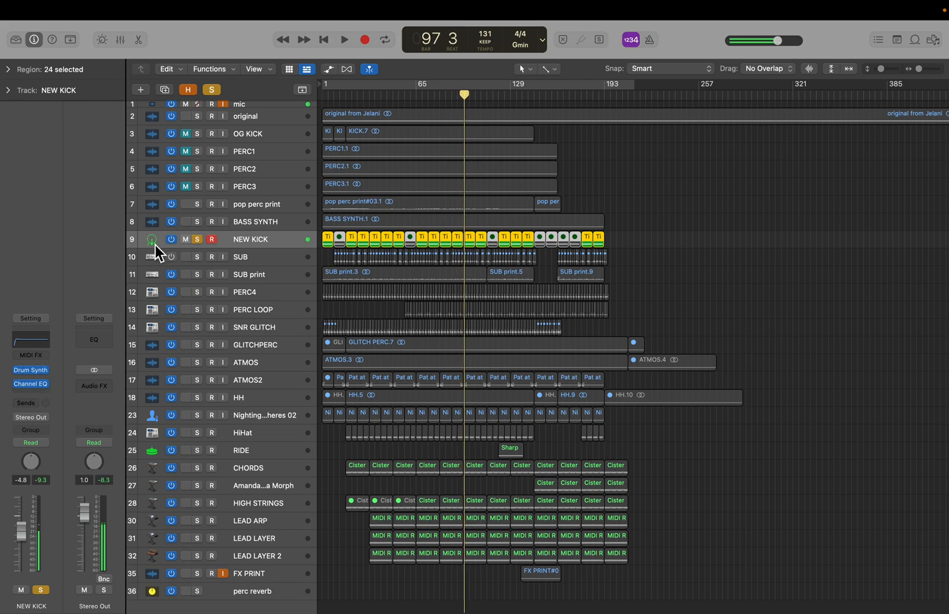
{"action": "left_click", "coordinate": [196, 240]}
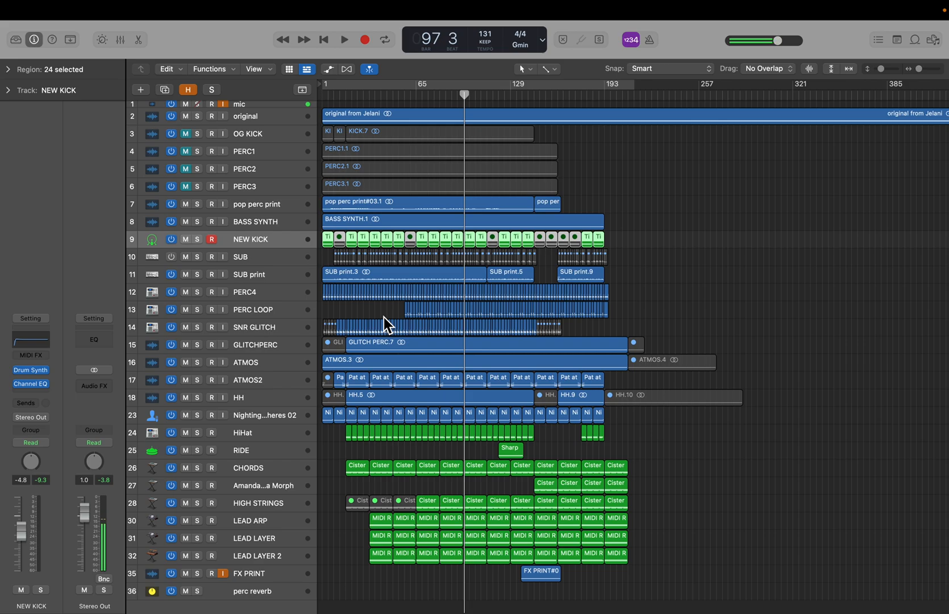
{"action": "left_click", "coordinate": [435, 452]}
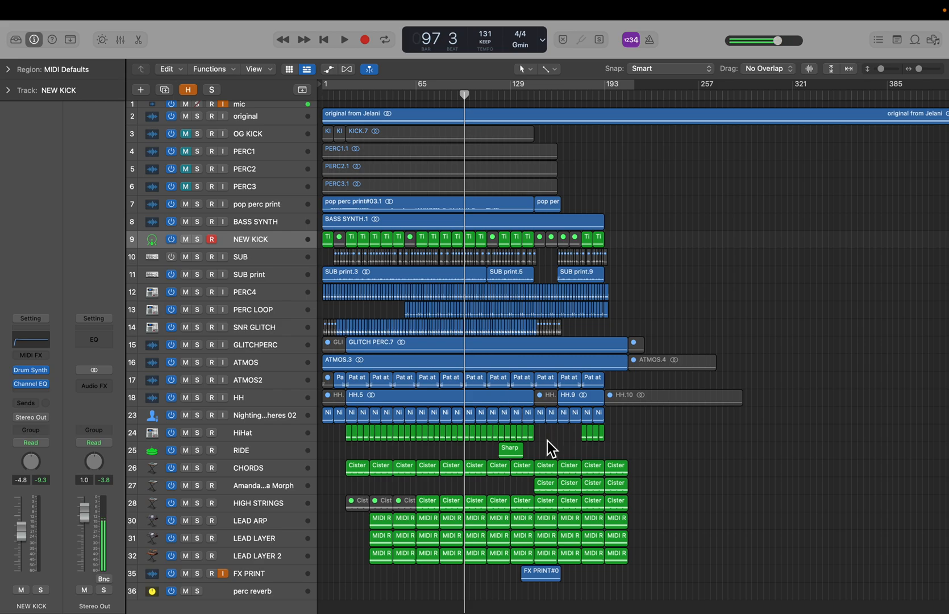
Unmute PERC1, PERC2 and PERC3 and audition them together in solo, clearing all solos when finished.
{"action": "scroll", "coordinate": [545, 438], "scroll_direction": "up", "scroll_amount": 2}
{"action": "scroll", "coordinate": [423, 409], "scroll_direction": "left", "scroll_amount": 2}
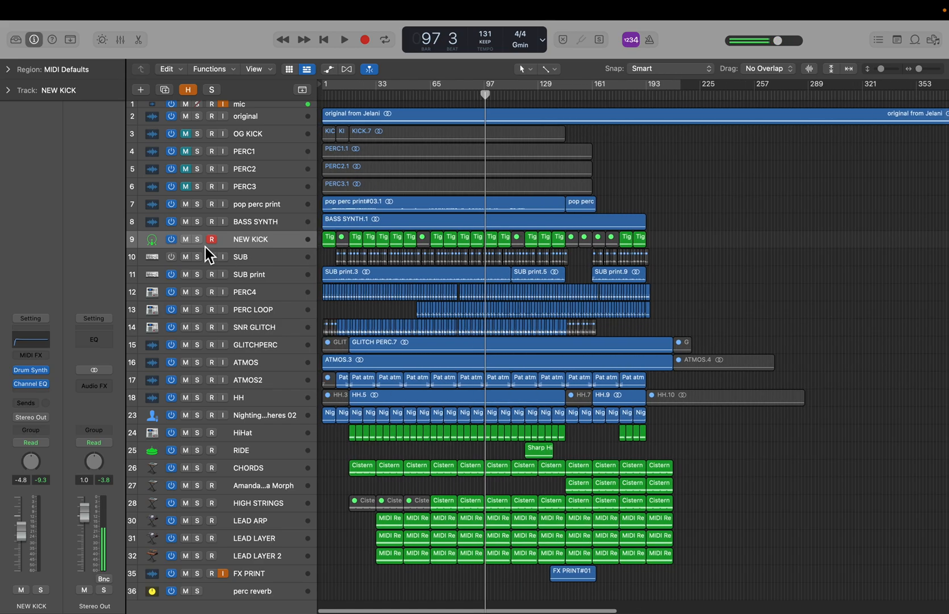
{"action": "left_click", "coordinate": [246, 152]}
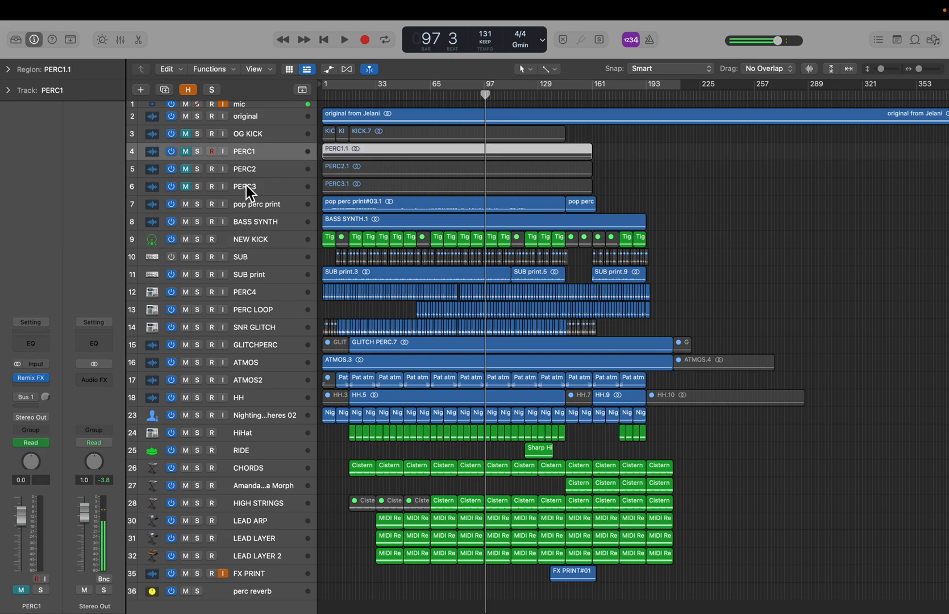
{"action": "left_click", "coordinate": [246, 188], "text": "shift"}
{"action": "left_click", "coordinate": [196, 154]}
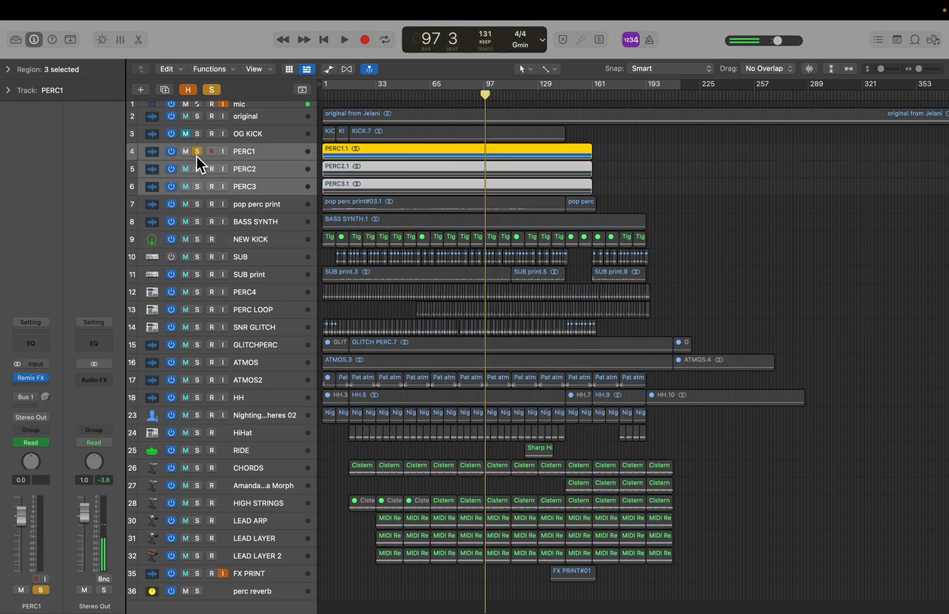
{"action": "key", "text": "space"}
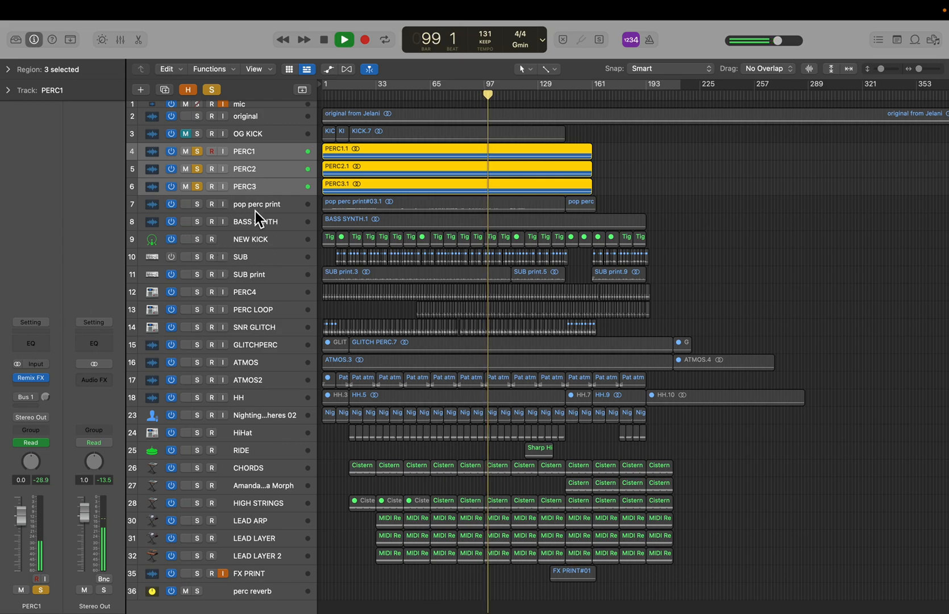
{"action": "key", "text": "space"}
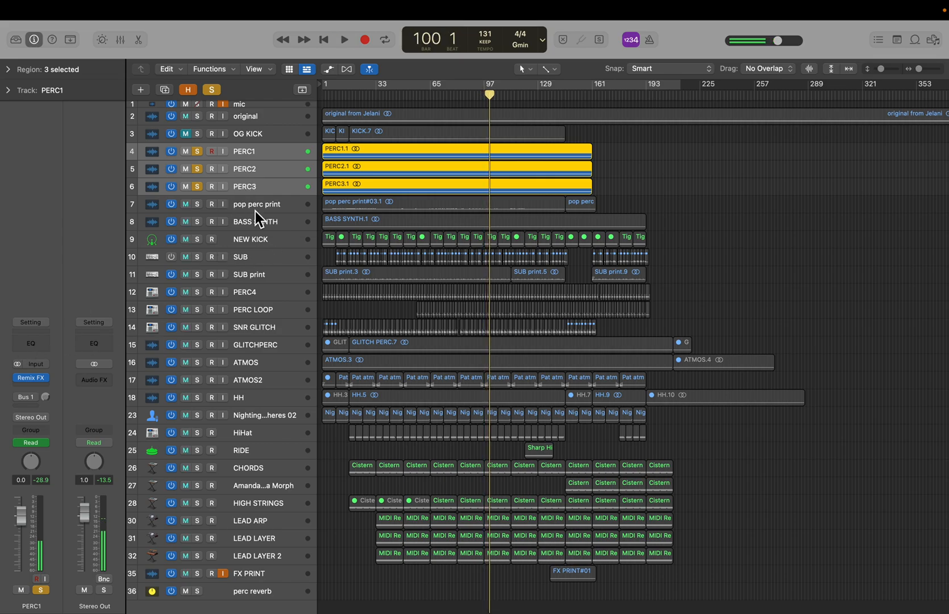
{"action": "left_click", "coordinate": [212, 90]}
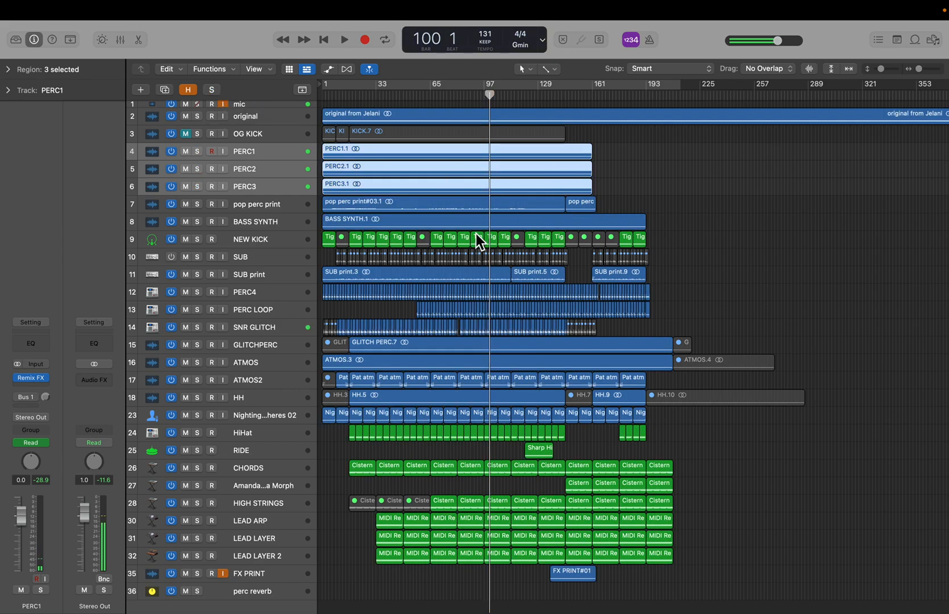
Inspect the Remix FX plug-in on the PERC1 track, closing its window when finished.
{"action": "left_click", "coordinate": [260, 169]}
{"action": "left_click", "coordinate": [262, 153]}
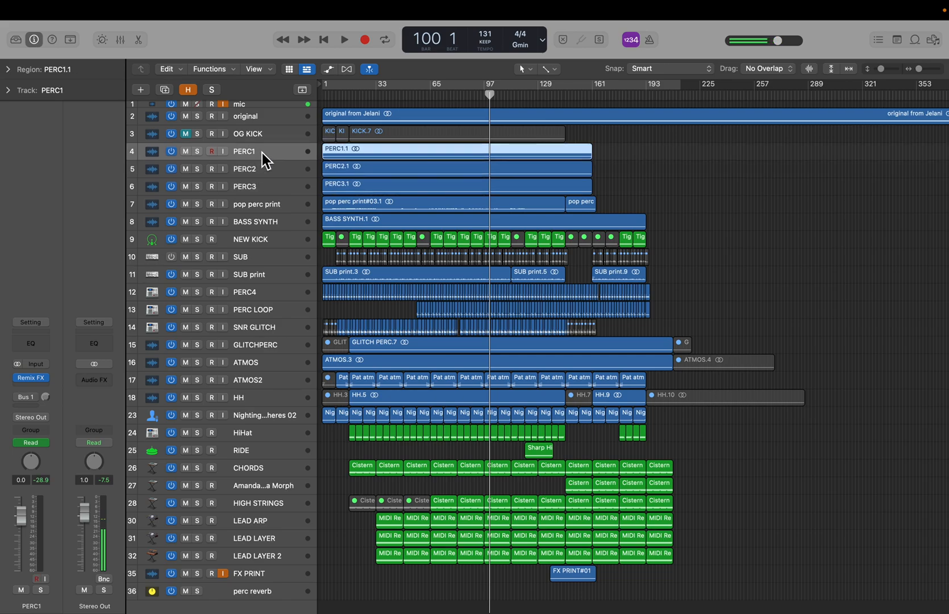
{"action": "left_click", "coordinate": [34, 379]}
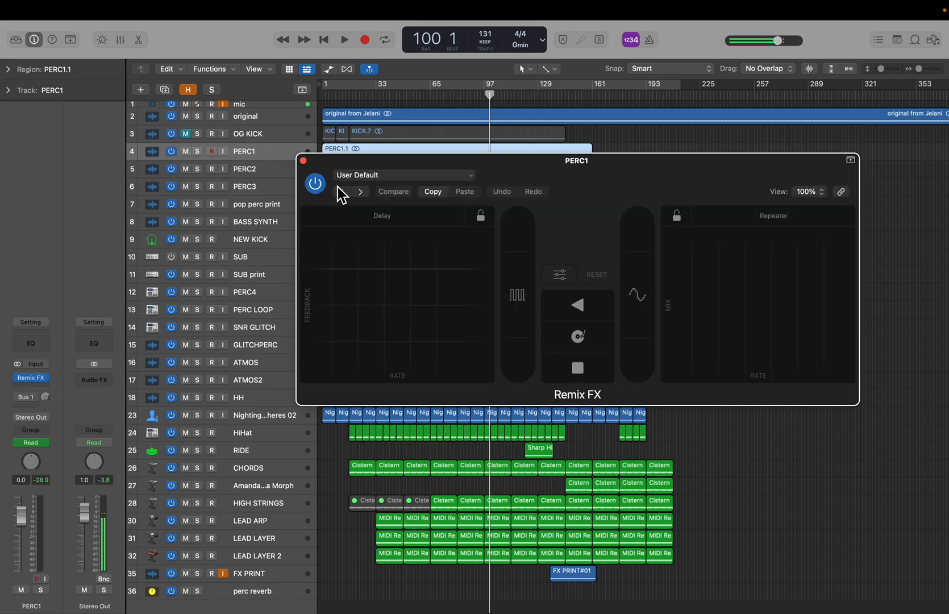
{"action": "left_click", "coordinate": [303, 160]}
Examine PERC2's track automation and its automation mode options, keeping Read mode and hiding the automation lanes when finished.
{"action": "left_click", "coordinate": [276, 169]}
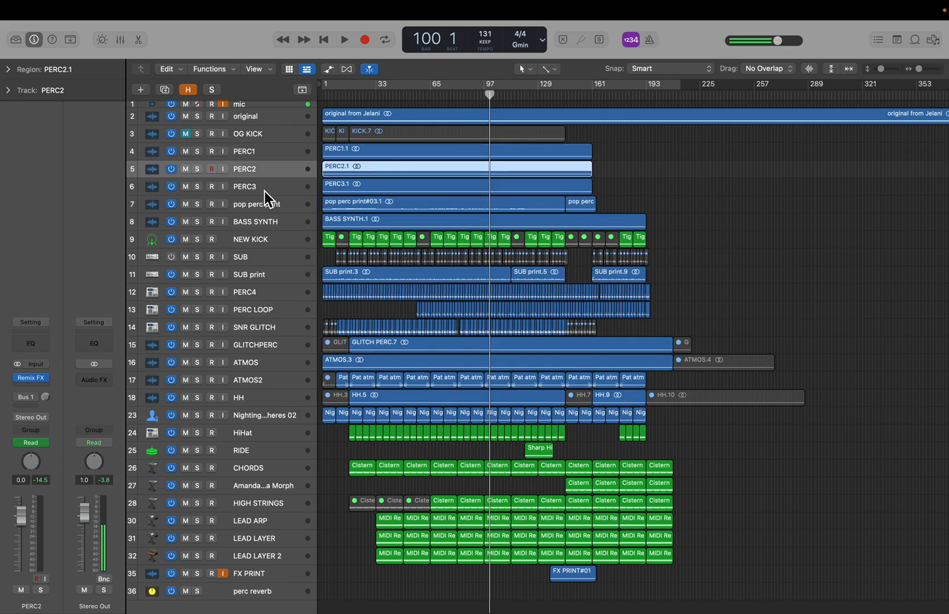
{"action": "key", "text": "a"}
{"action": "key", "text": "super+Right"}
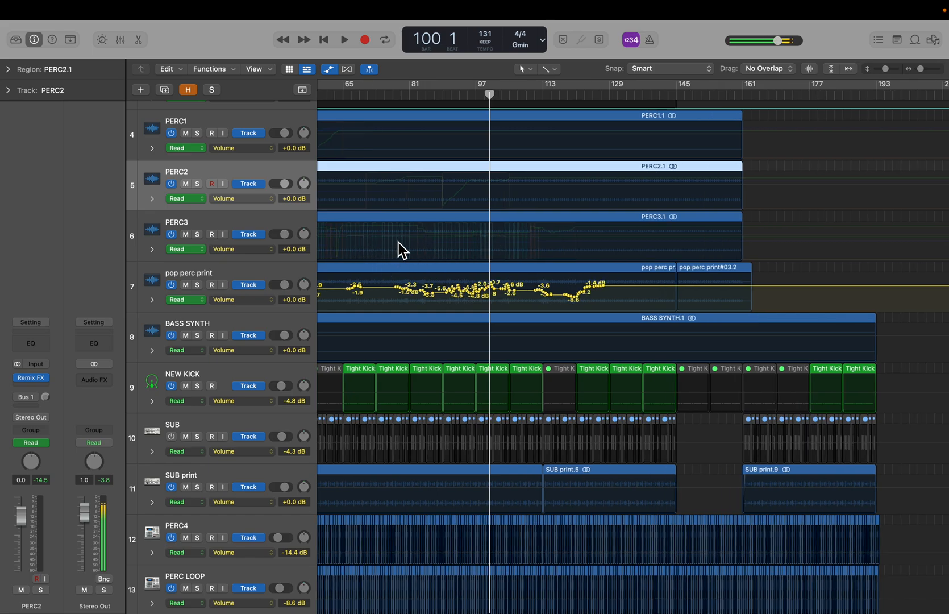
{"action": "left_click", "coordinate": [40, 443]}
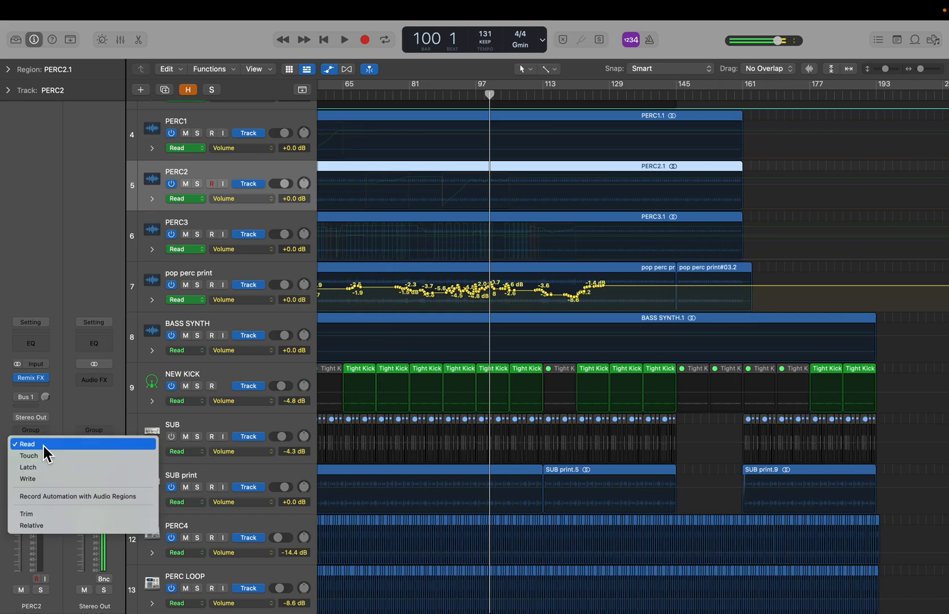
{"action": "left_click", "coordinate": [75, 402]}
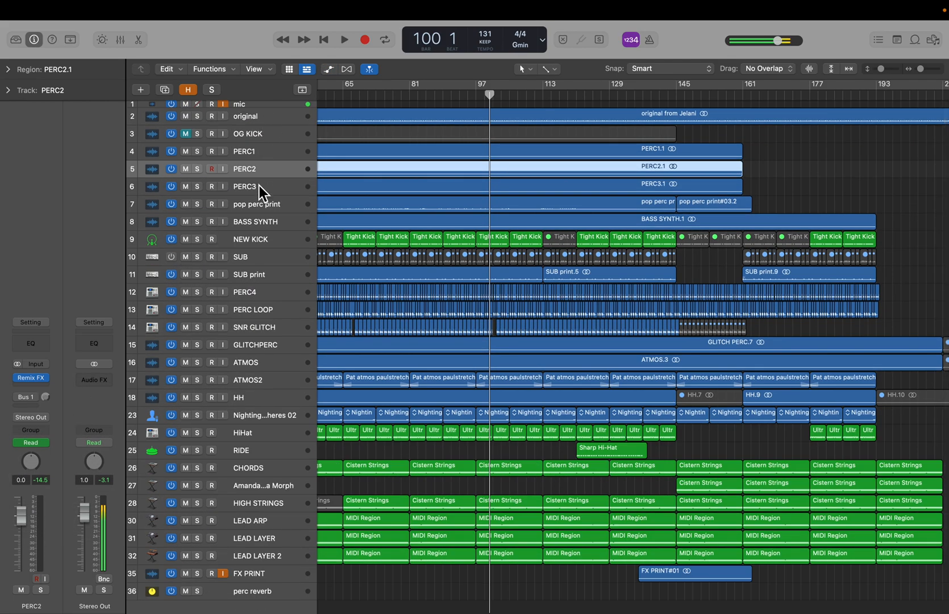
Turn off the PERC1, PERC2 and PERC3 tracks together.
{"action": "left_click", "coordinate": [254, 192]}
{"action": "left_click", "coordinate": [255, 155], "text": "shift"}
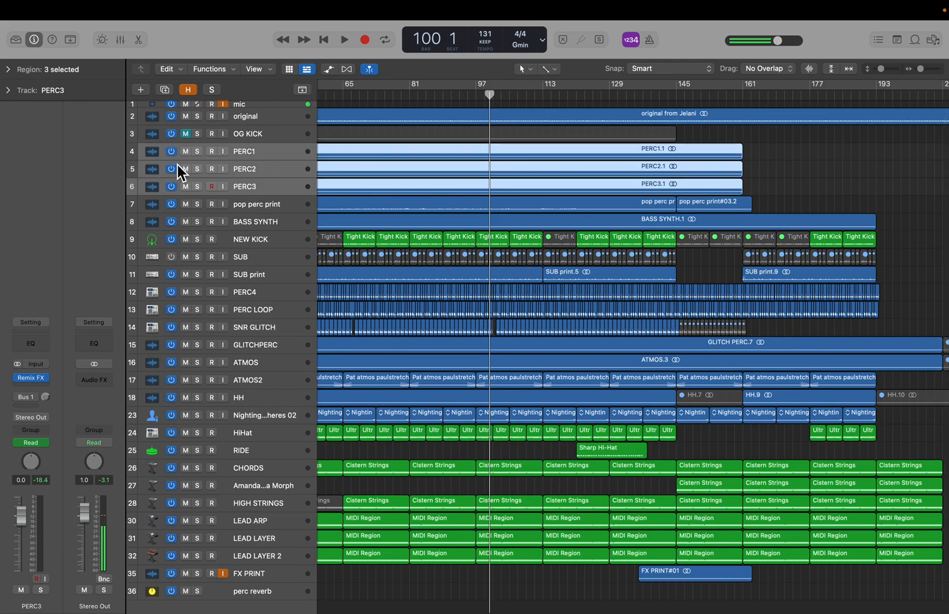
{"action": "left_click", "coordinate": [173, 152]}
Audition the pop perc print track in solo from bar 80, releasing the solo when finished.
{"action": "left_click", "coordinate": [246, 204]}
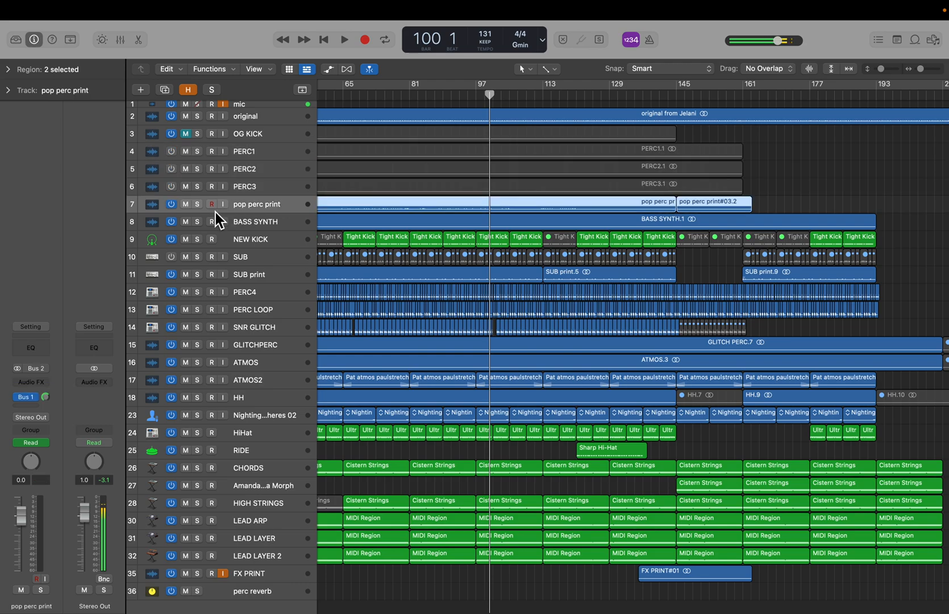
{"action": "left_click", "coordinate": [405, 95]}
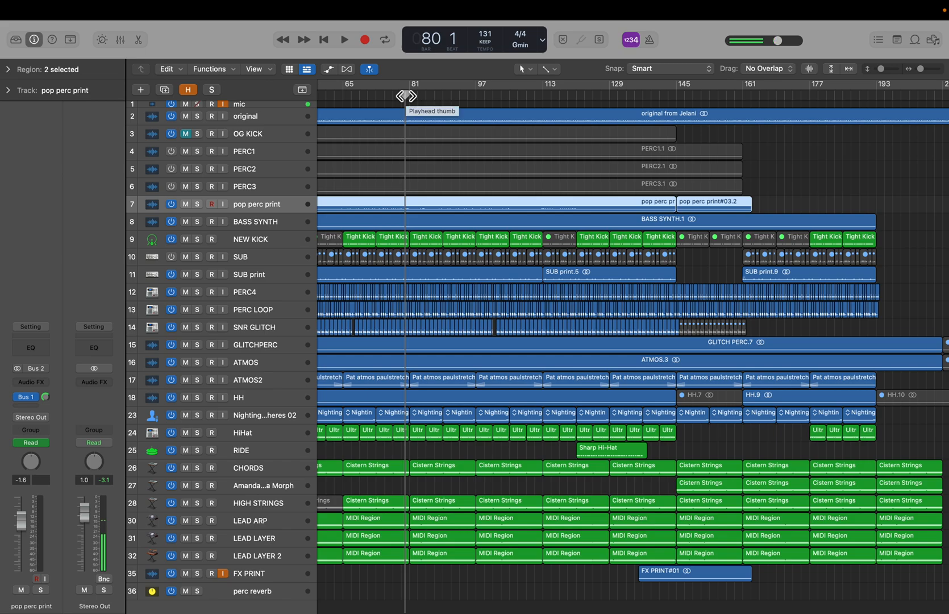
{"action": "key", "text": "space"}
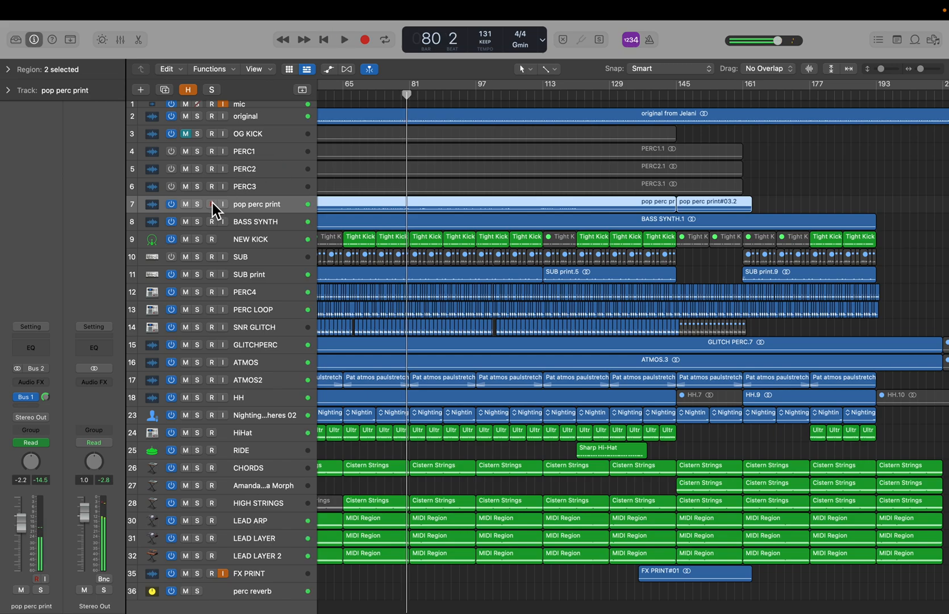
{"action": "left_click", "coordinate": [198, 203]}
{"action": "key", "text": "space"}
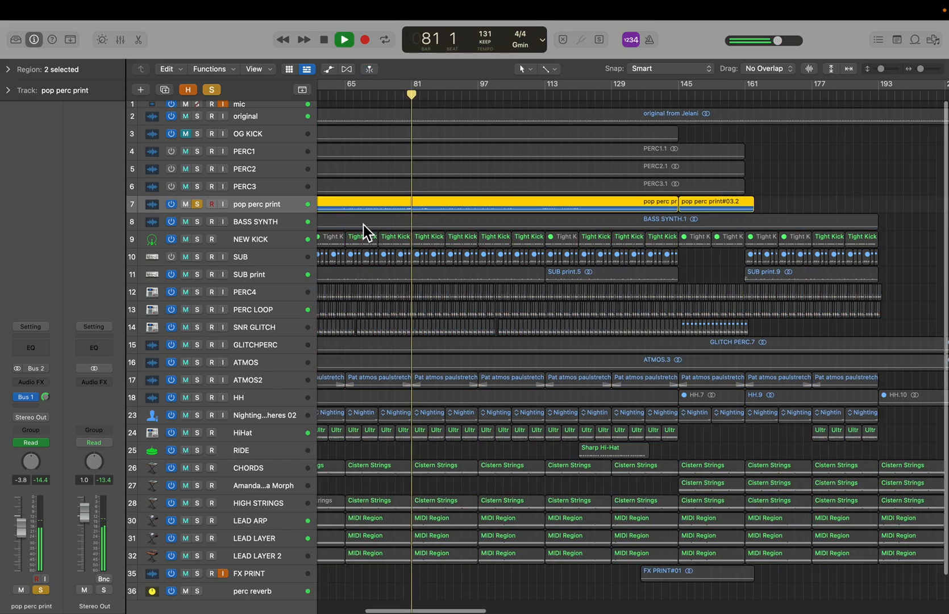
{"action": "scroll", "coordinate": [362, 223], "scroll_direction": "left", "scroll_amount": 5}
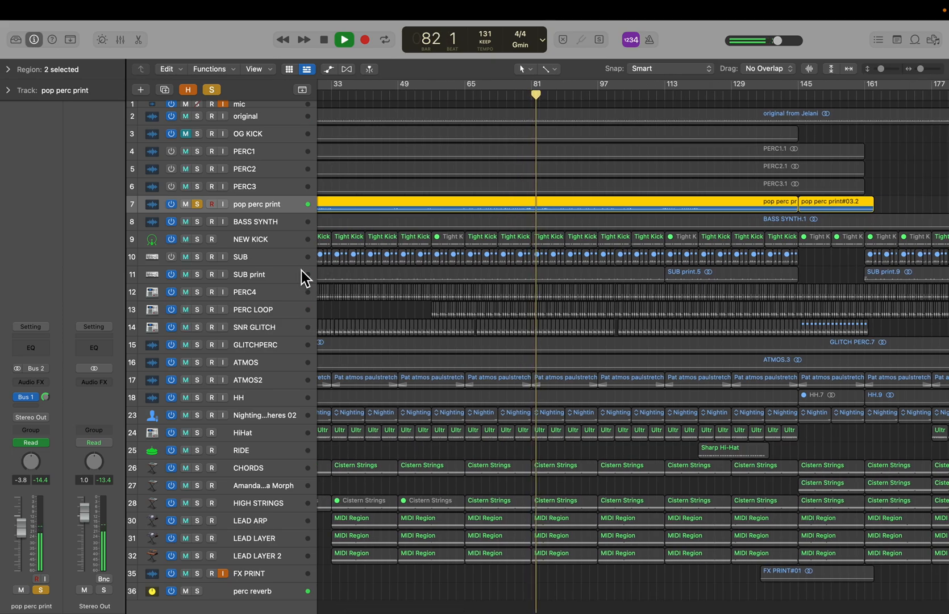
{"action": "key", "text": "space"}
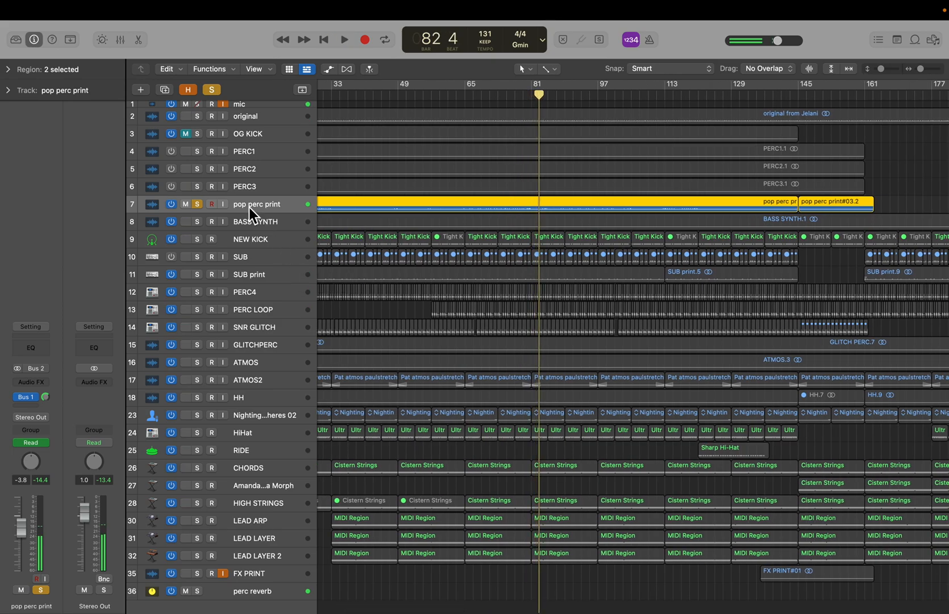
{"action": "left_click", "coordinate": [197, 203]}
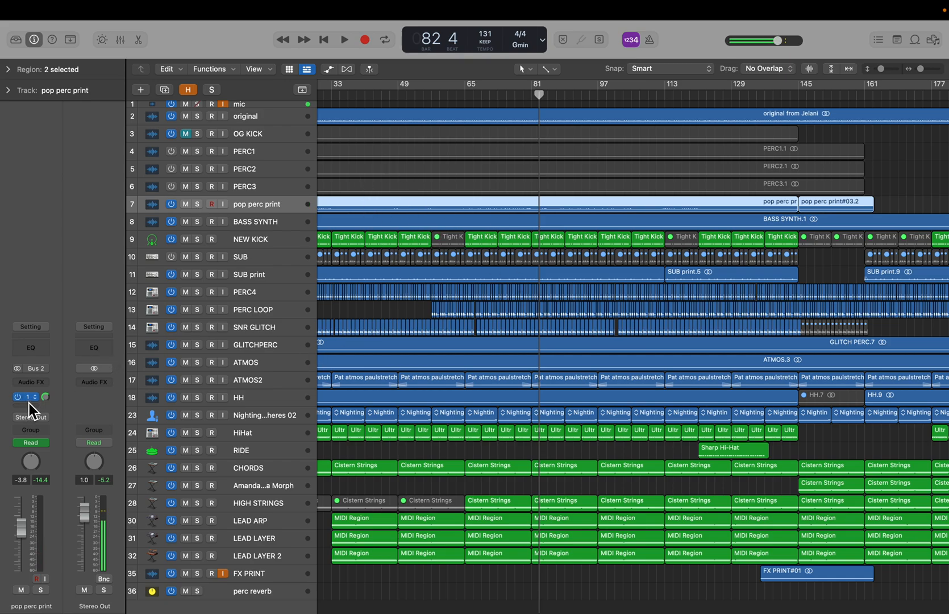
Inspect the ChromaVerb settings on the perc reverb track, closing the plug-in window when finished.
{"action": "left_click", "coordinate": [243, 593]}
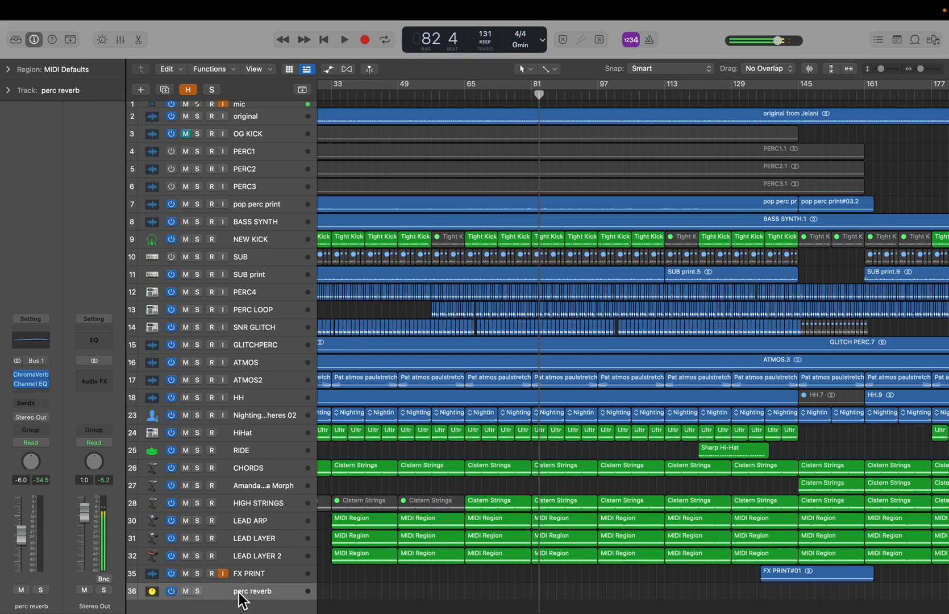
{"action": "left_click", "coordinate": [31, 375]}
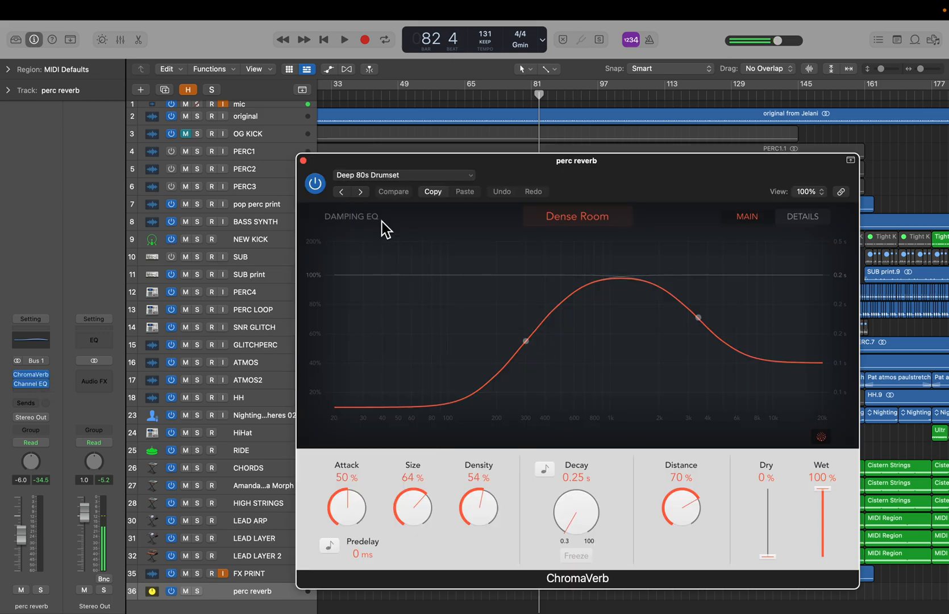
{"action": "left_click", "coordinate": [303, 161]}
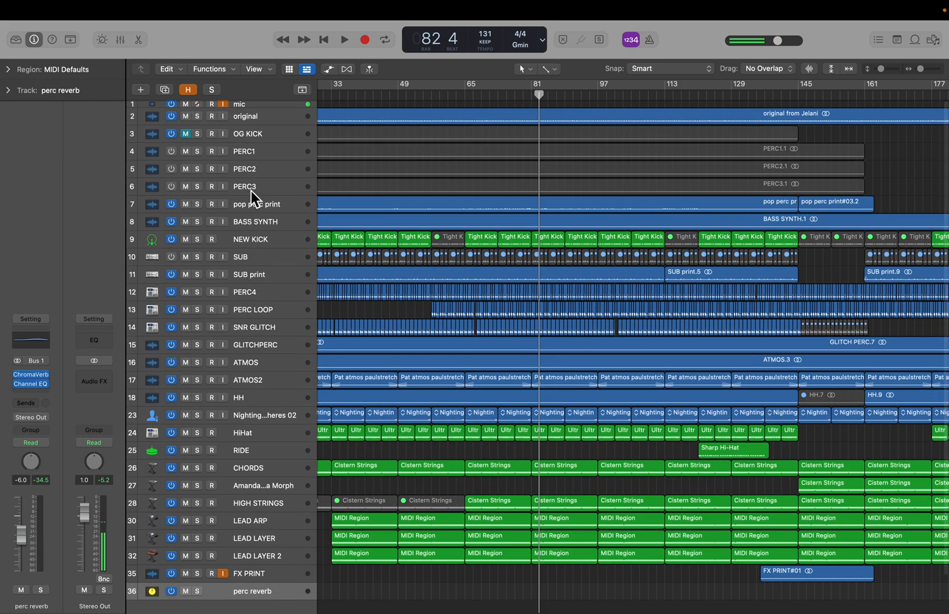
Hide the PERC1, PERC2 and PERC3 tracks from the arrangement.
{"action": "left_click", "coordinate": [253, 191]}
{"action": "left_click", "coordinate": [259, 154], "text": "shift"}
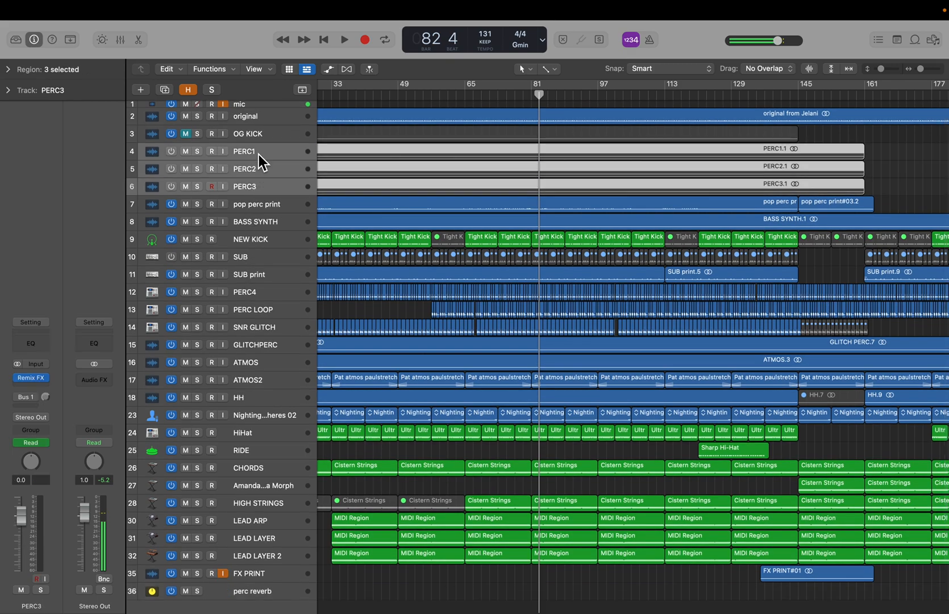
{"action": "key", "text": "h"}
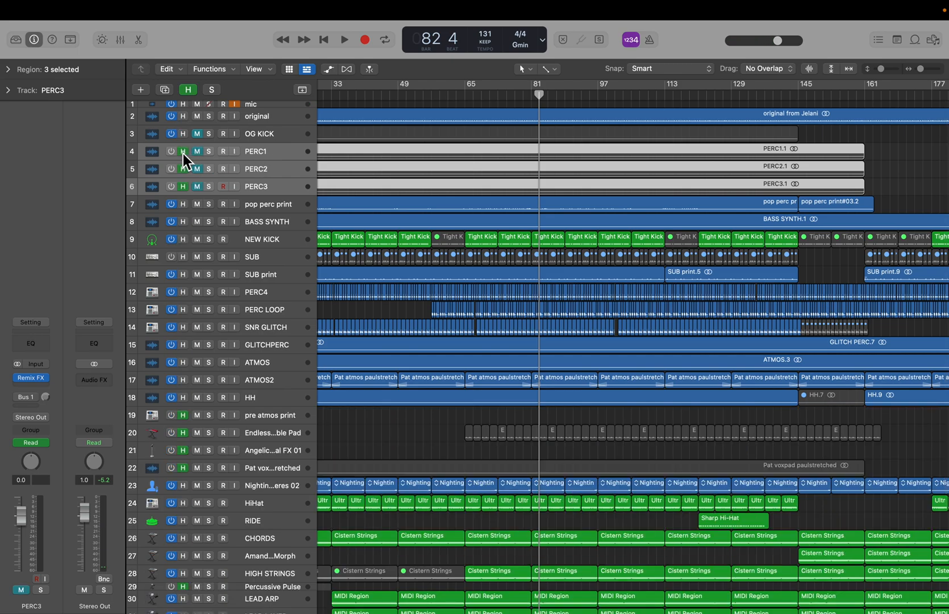
{"action": "key", "text": "h"}
{"action": "left_click", "coordinate": [409, 252]}
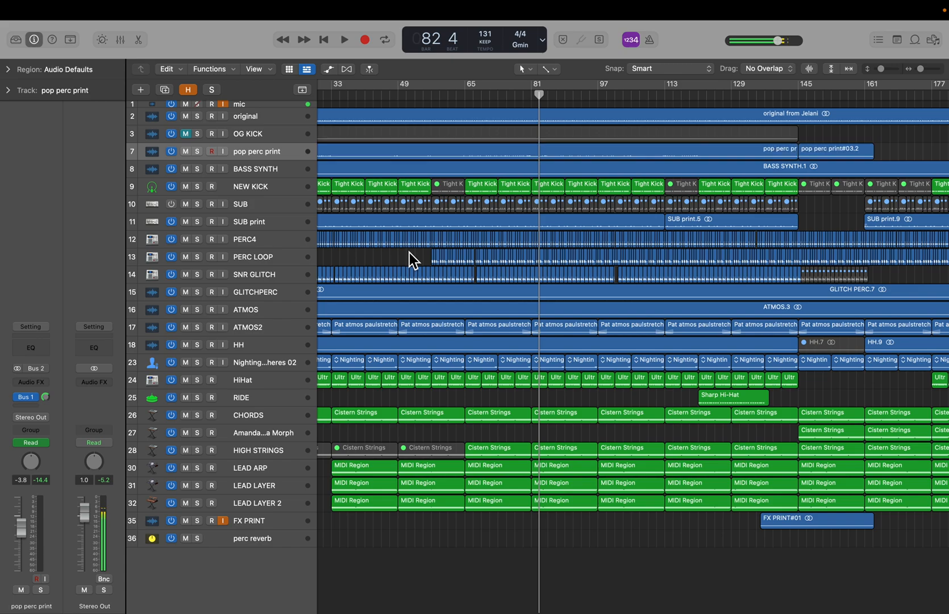
Audition BASS SYNTH in solo, adding pop perc print and NEW KICK to the solo, and clear all solos when finished.
{"action": "scroll", "coordinate": [409, 252], "scroll_direction": "left", "scroll_amount": 2}
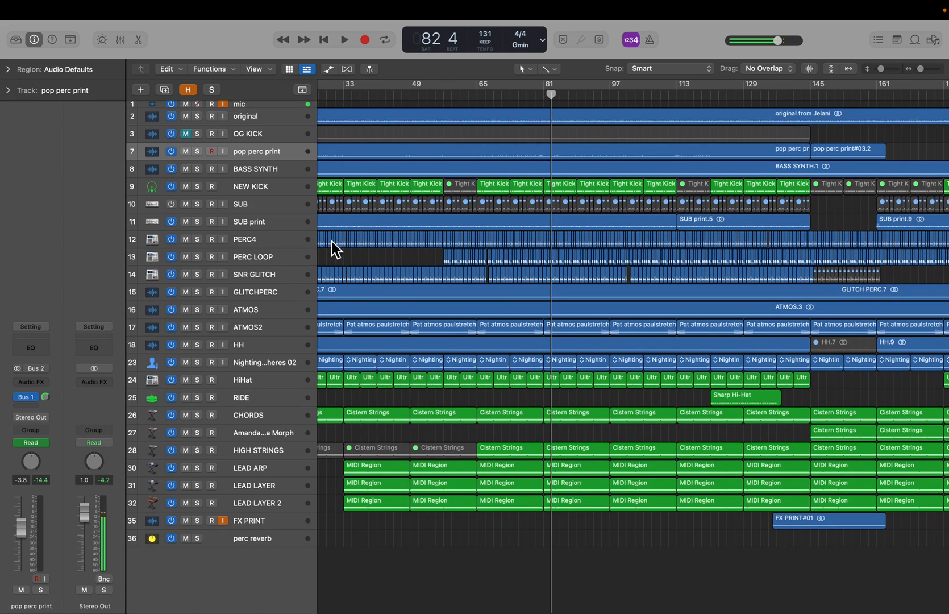
{"action": "scroll", "coordinate": [341, 243], "scroll_direction": "left", "scroll_amount": 4}
{"action": "left_click", "coordinate": [246, 169]}
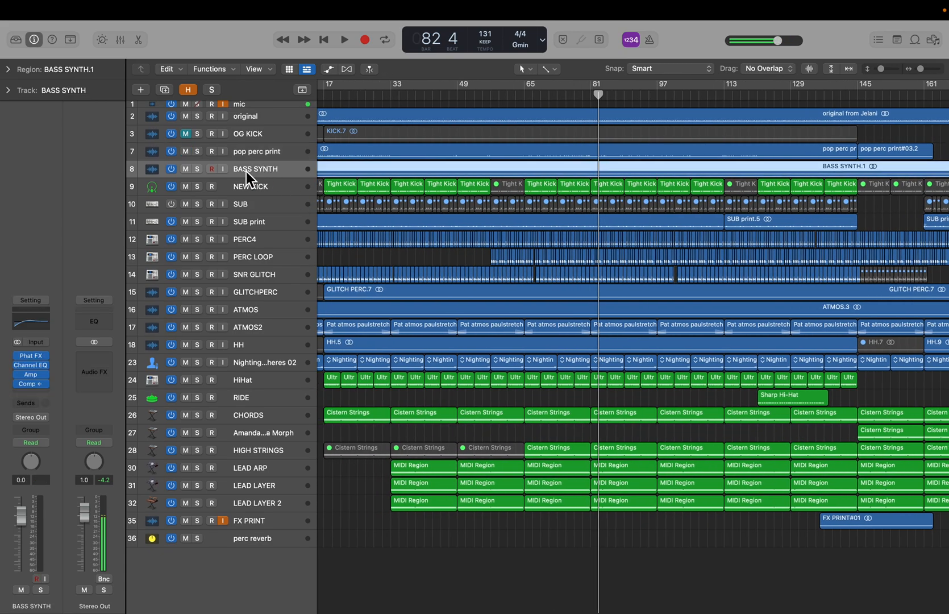
{"action": "left_click", "coordinate": [201, 173]}
{"action": "key", "text": "space"}
{"action": "scroll", "coordinate": [351, 245], "scroll_direction": "left", "scroll_amount": 5}
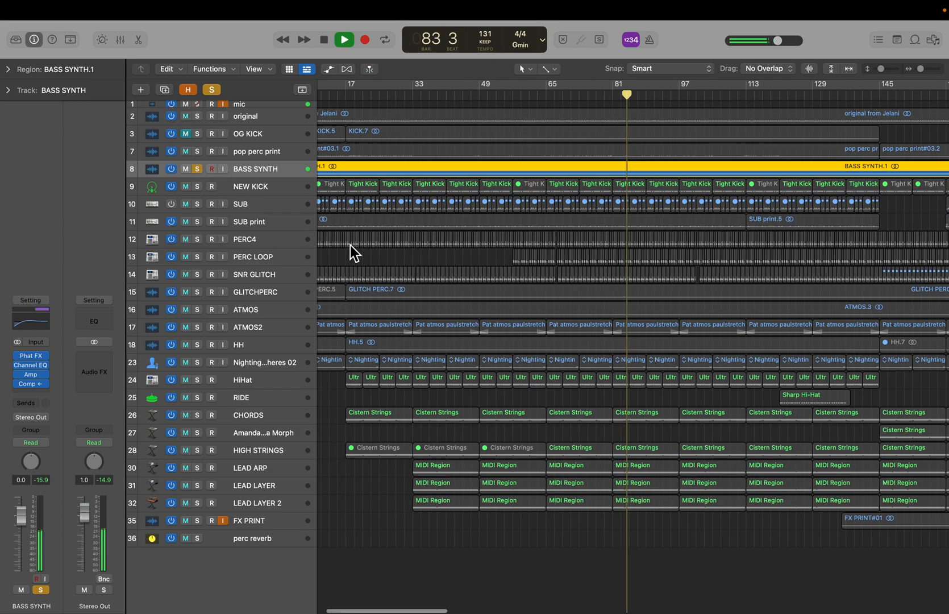
{"action": "left_click", "coordinate": [198, 151]}
{"action": "left_click", "coordinate": [200, 186]}
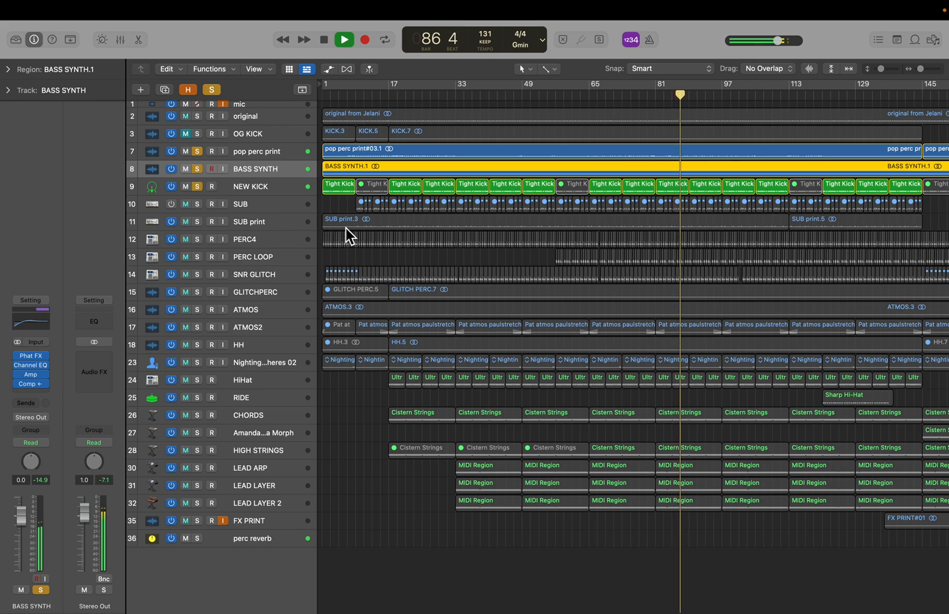
{"action": "key", "text": "space"}
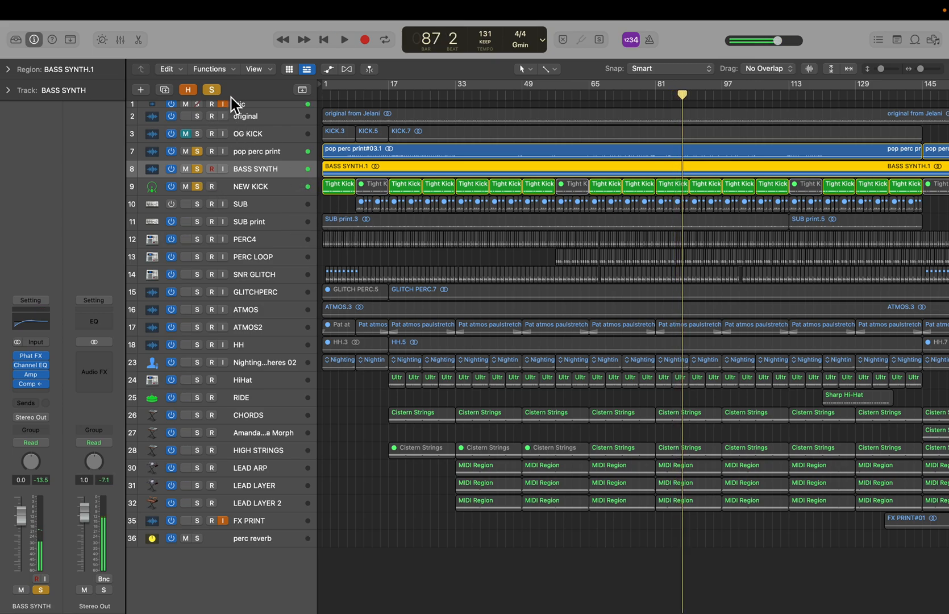
{"action": "left_click", "coordinate": [211, 90]}
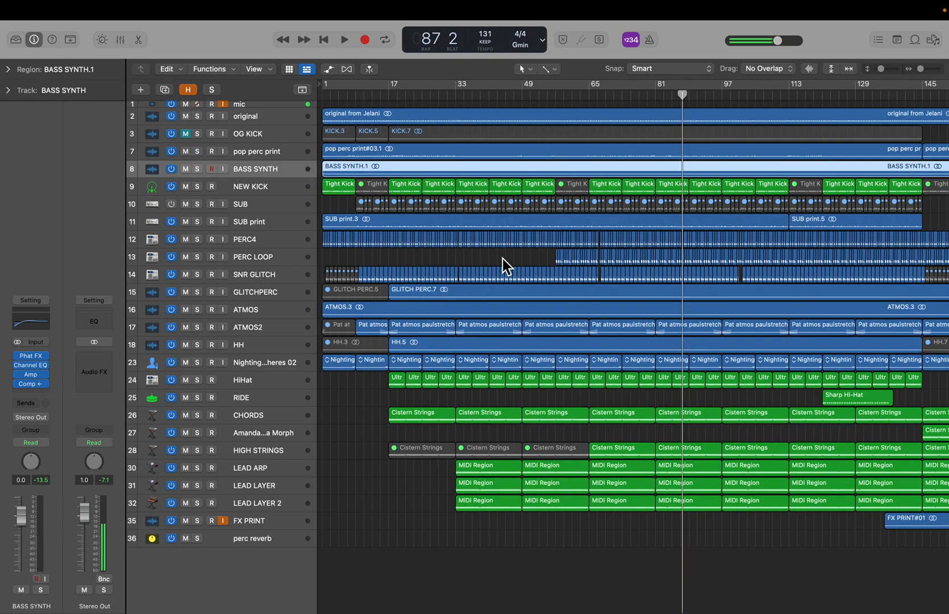
Enlarge the track heights and examine the regions and waveforms across the whole arrangement.
{"action": "key", "text": "super+Down"}
{"action": "key", "text": "super+Down"}
{"action": "key", "text": "super+Down"}
{"action": "key", "text": "super+Down"}
{"action": "key", "text": "super+Down"}
{"action": "key", "text": "super+Down"}
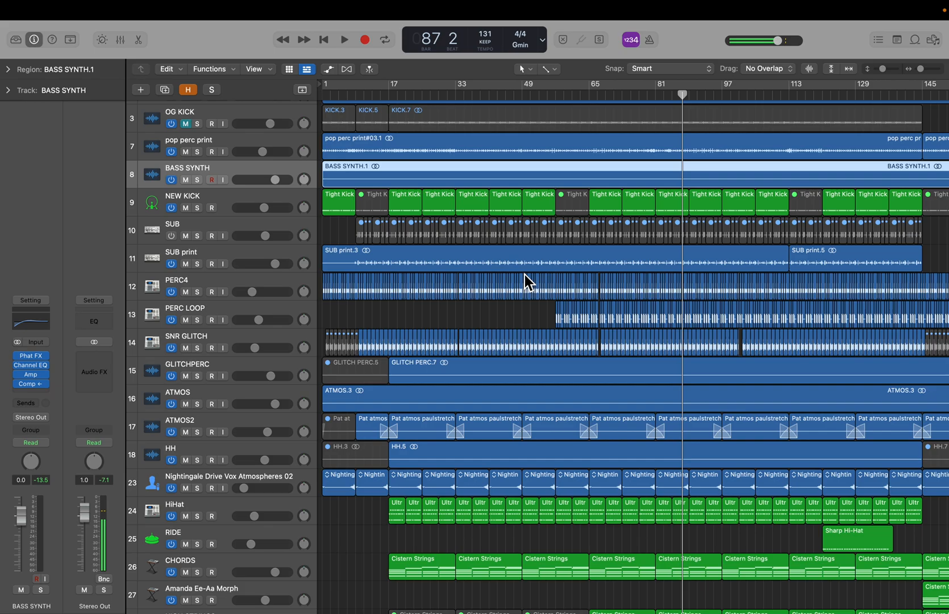
{"action": "scroll", "coordinate": [522, 273], "scroll_direction": "right", "scroll_amount": 3}
{"action": "scroll", "coordinate": [521, 272], "scroll_direction": "up", "scroll_amount": 1}
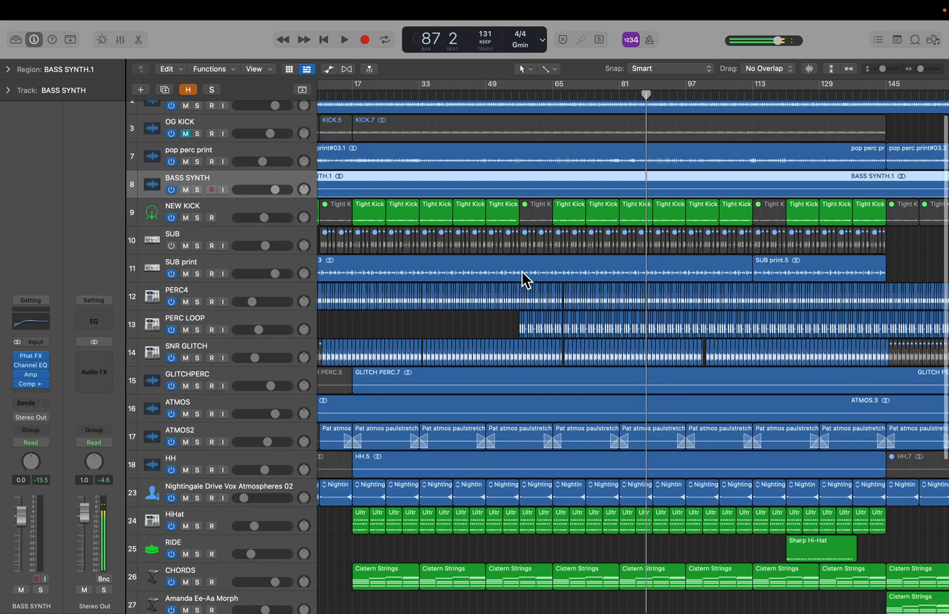
{"action": "key", "text": "super+Left"}
{"action": "key", "text": "super+Left"}
{"action": "key", "text": "super+Left"}
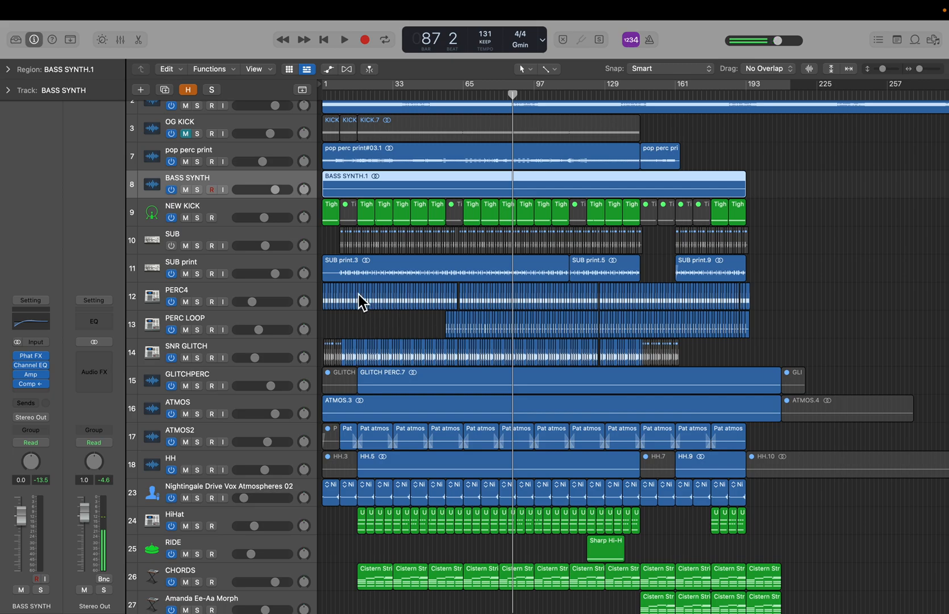
Select the SUB track and examine its short regions up close alongside the SUB print audio.
{"action": "left_click", "coordinate": [238, 244]}
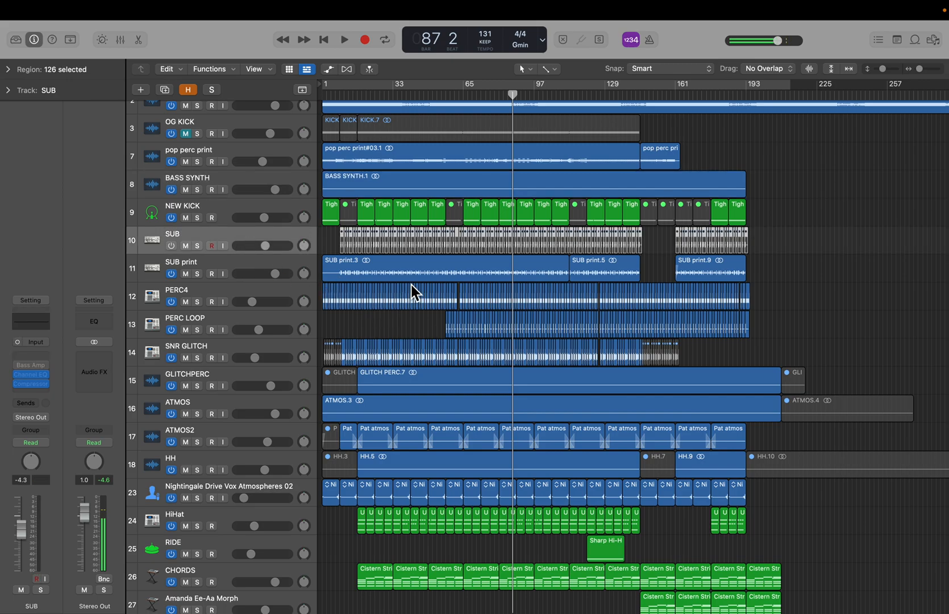
{"action": "key", "text": "super+Right"}
{"action": "key", "text": "super+Right"}
{"action": "key", "text": "super+Right"}
{"action": "key", "text": "super+Right"}
{"action": "key", "text": "super+Right"}
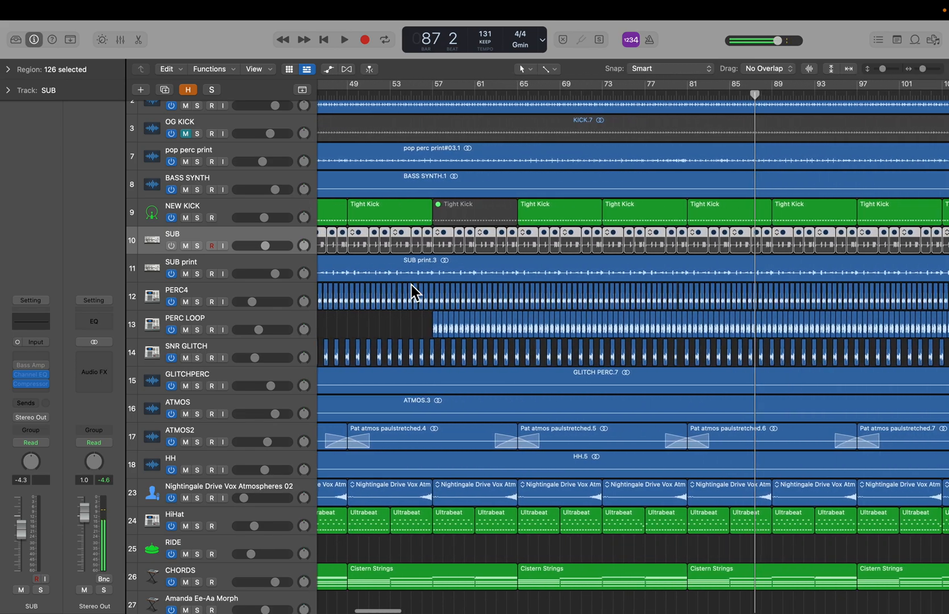
{"action": "scroll", "coordinate": [416, 293], "scroll_direction": "right", "scroll_amount": 2}
{"action": "scroll", "coordinate": [439, 299], "scroll_direction": "right", "scroll_amount": 6}
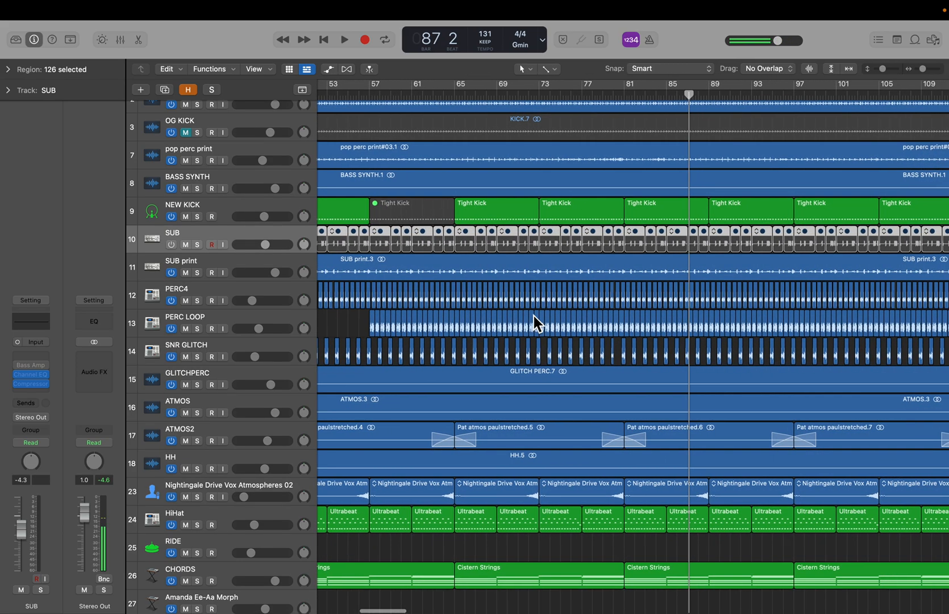
Briefly view the loop browser, closing it again, and examine the Brooklyn Style Synth Bass regions on the SUB track.
{"action": "left_click", "coordinate": [914, 39]}
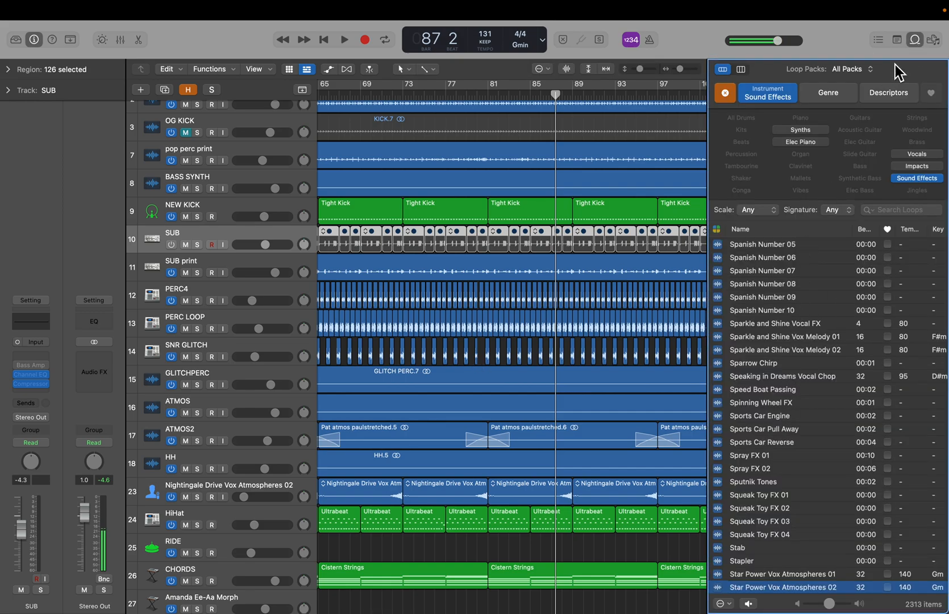
{"action": "left_click", "coordinate": [916, 42]}
{"action": "key", "text": "super+Right"}
{"action": "key", "text": "super+Right"}
{"action": "key", "text": "super+Right"}
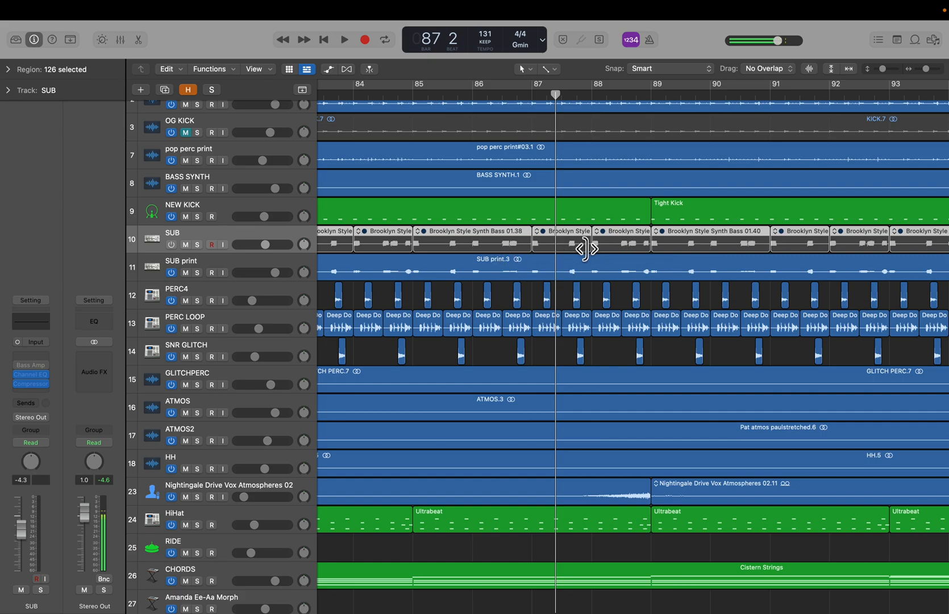
{"action": "key", "text": "super+Left"}
{"action": "key", "text": "super+Left"}
{"action": "key", "text": "super+Left"}
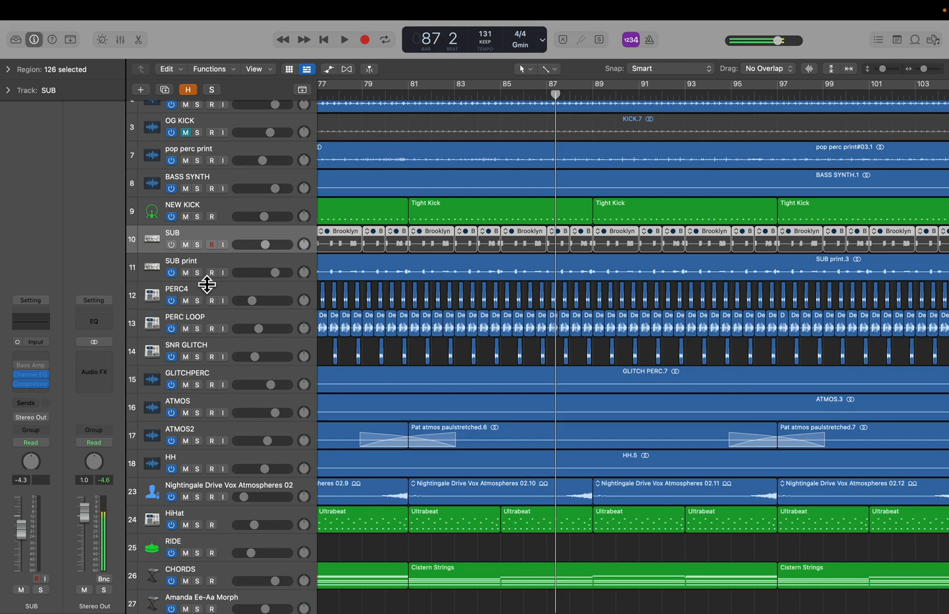
Audition SUB print in solo, adding NEW KICK, BASS SYNTH and pop perc print to the solo, and clear all solos when finished.
{"action": "left_click", "coordinate": [233, 256]}
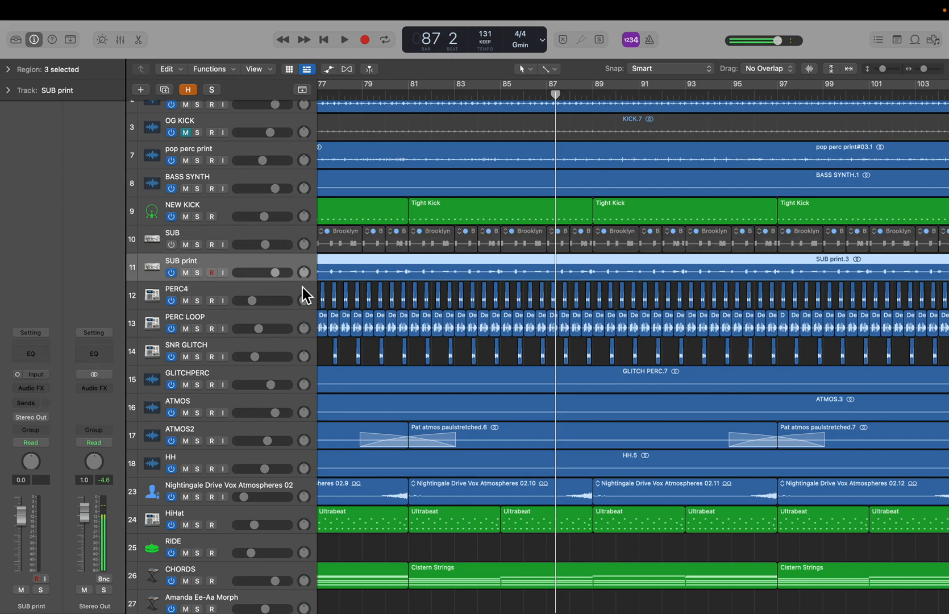
{"action": "left_click", "coordinate": [196, 273]}
{"action": "key", "text": "space"}
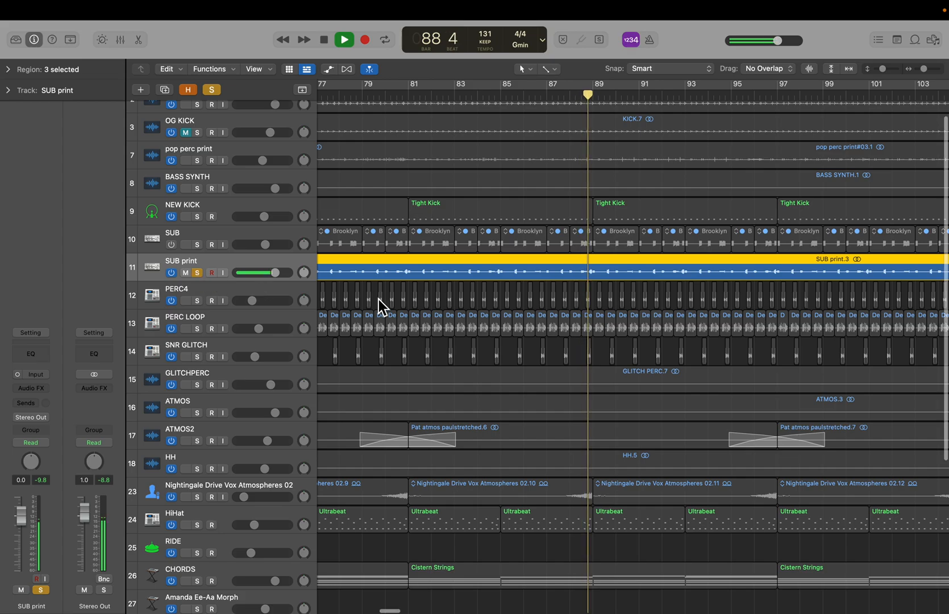
{"action": "scroll", "coordinate": [378, 299], "scroll_direction": "down", "scroll_amount": 2}
{"action": "left_click", "coordinate": [196, 217]}
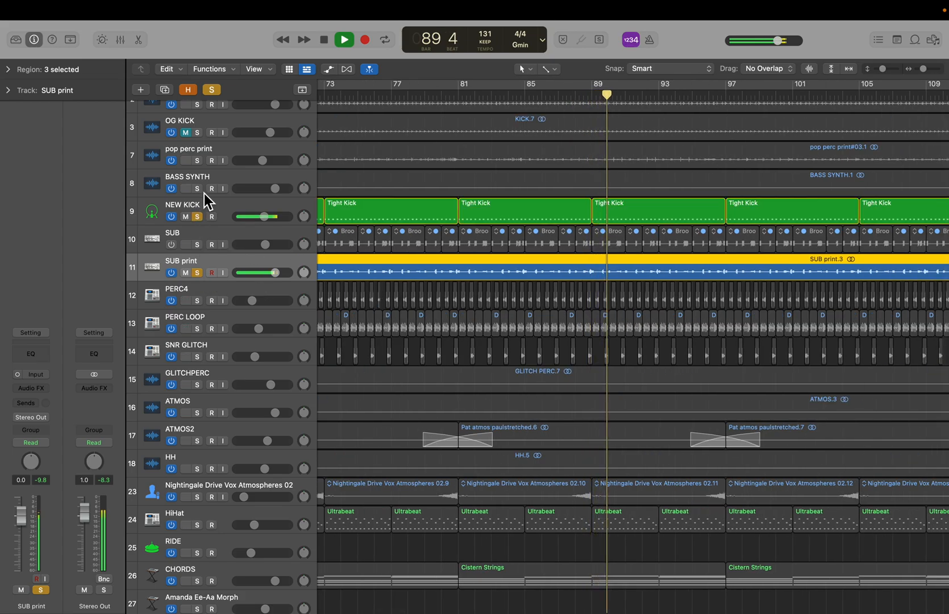
{"action": "left_click", "coordinate": [196, 189]}
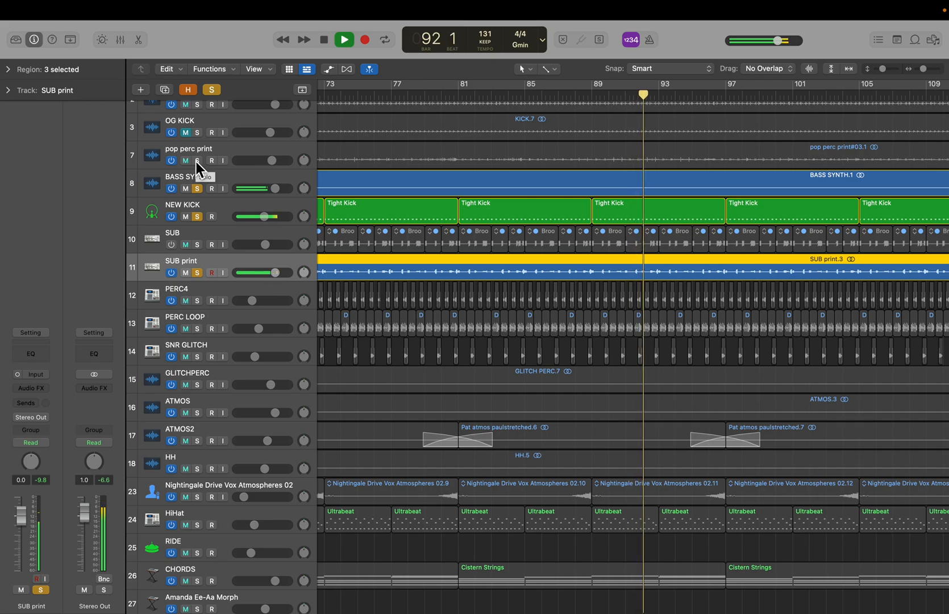
{"action": "left_click", "coordinate": [196, 161]}
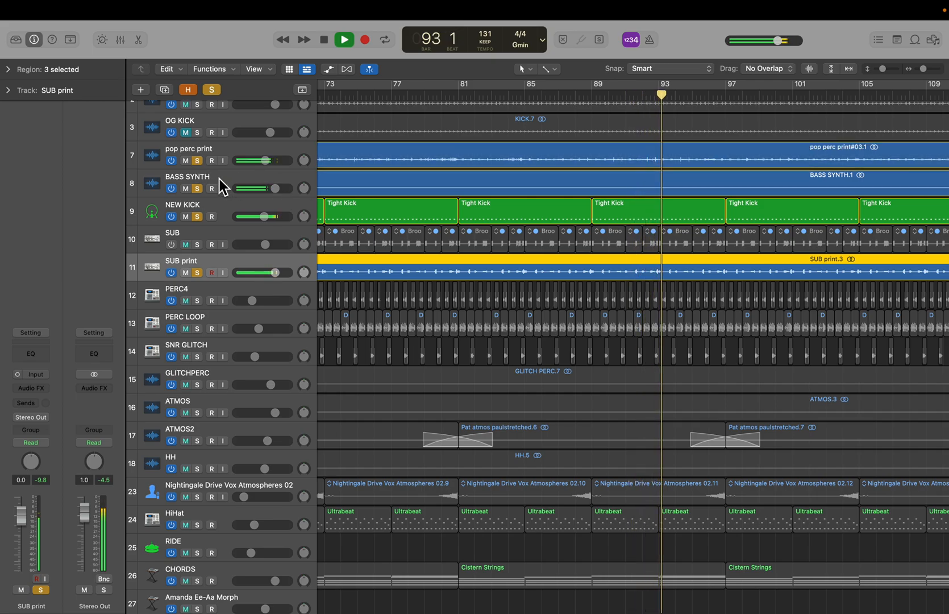
{"action": "key", "text": "space"}
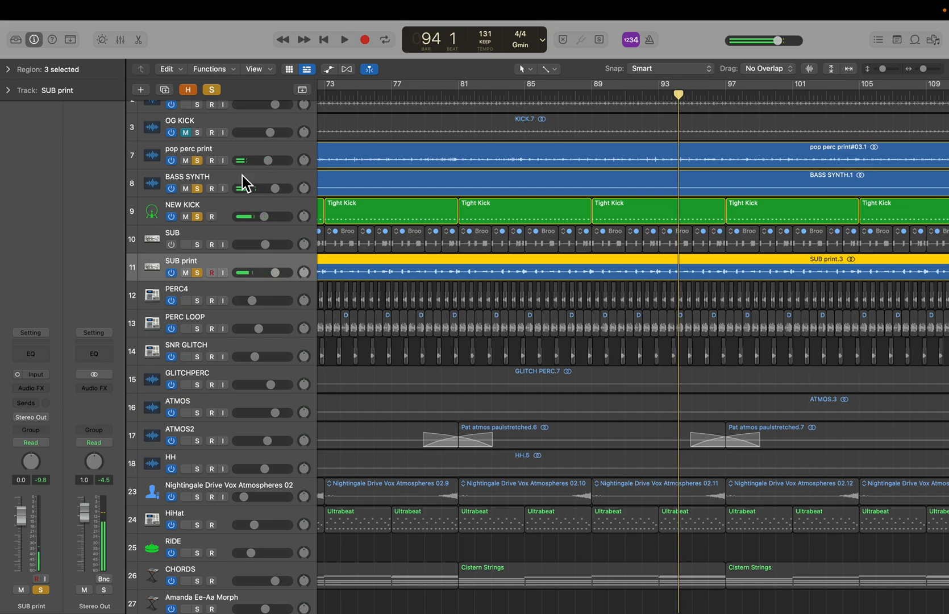
{"action": "left_click", "coordinate": [210, 90]}
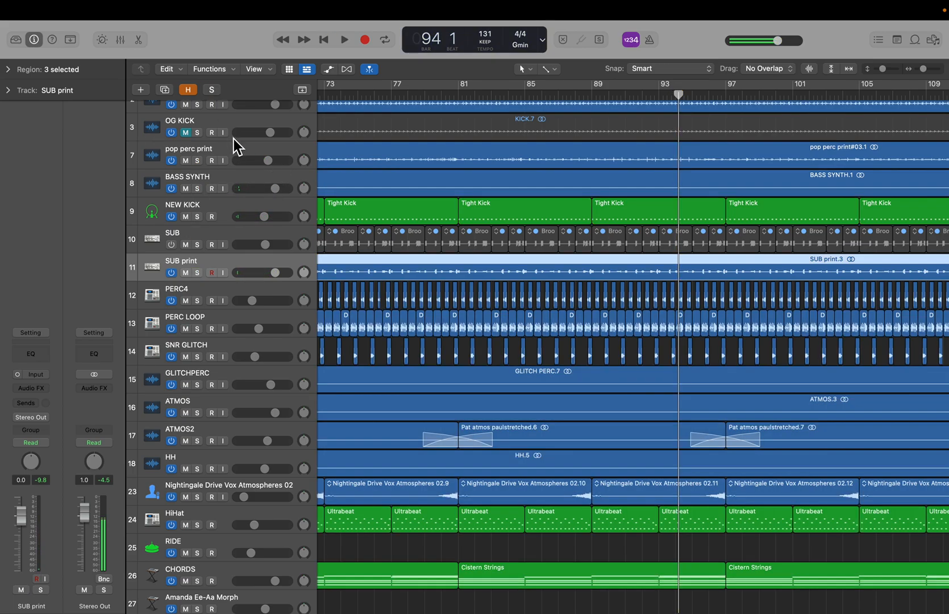
Solo the PERC4 track and play a short passage of it from bar 94.
{"action": "left_click", "coordinate": [239, 150]}
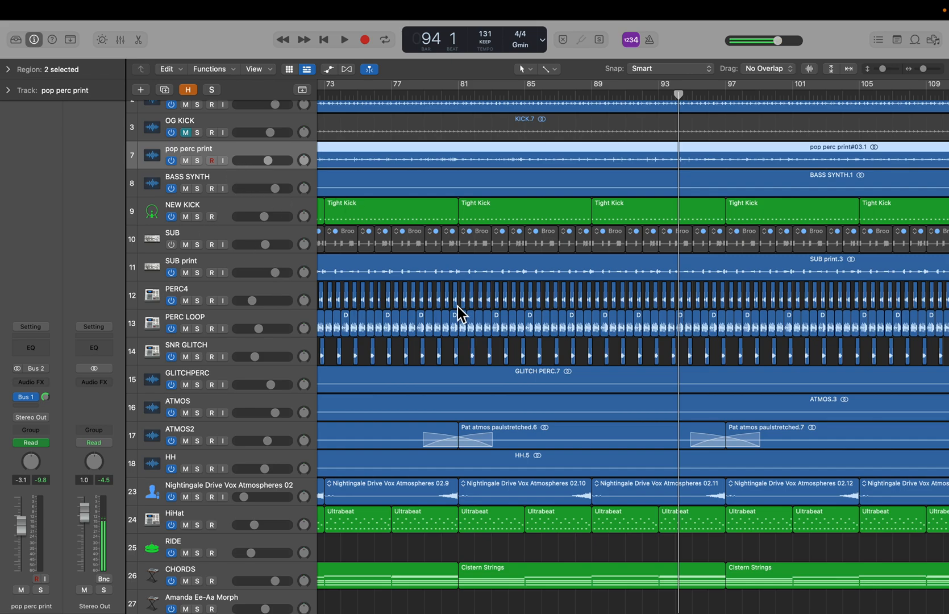
{"action": "scroll", "coordinate": [457, 307], "scroll_direction": "left", "scroll_amount": 1}
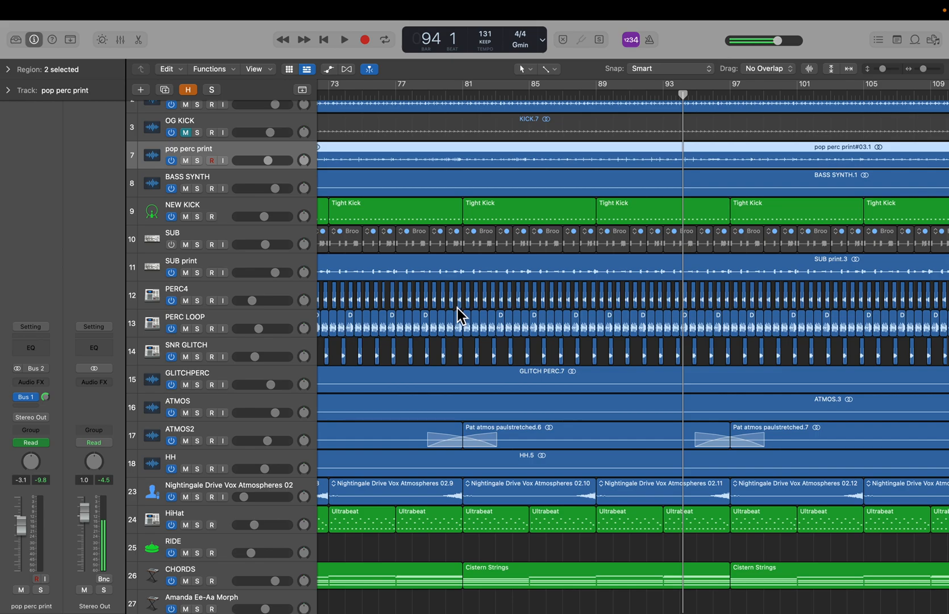
{"action": "scroll", "coordinate": [450, 314], "scroll_direction": "down", "scroll_amount": 5}
{"action": "left_click", "coordinate": [434, 323]}
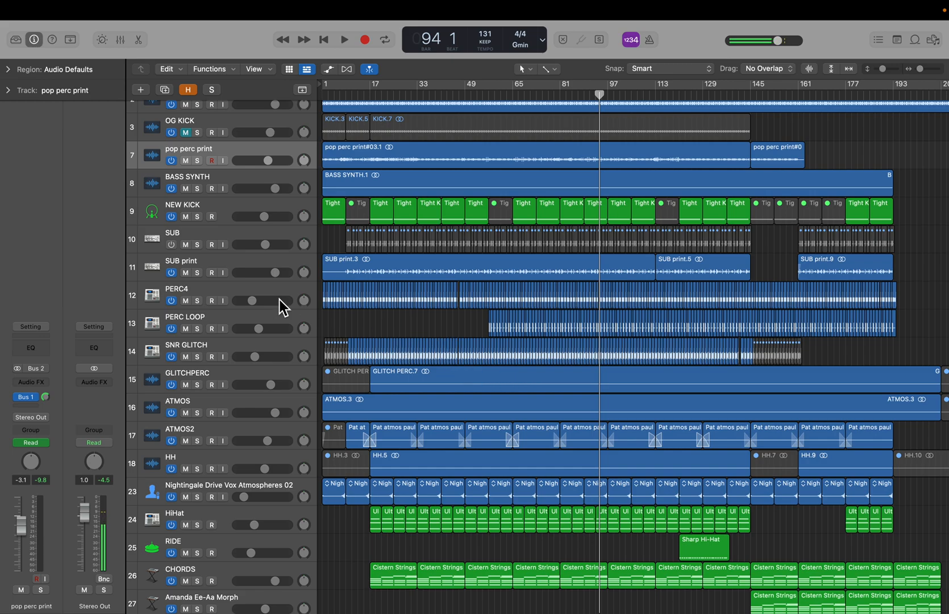
{"action": "left_click", "coordinate": [217, 292]}
{"action": "left_click", "coordinate": [198, 301]}
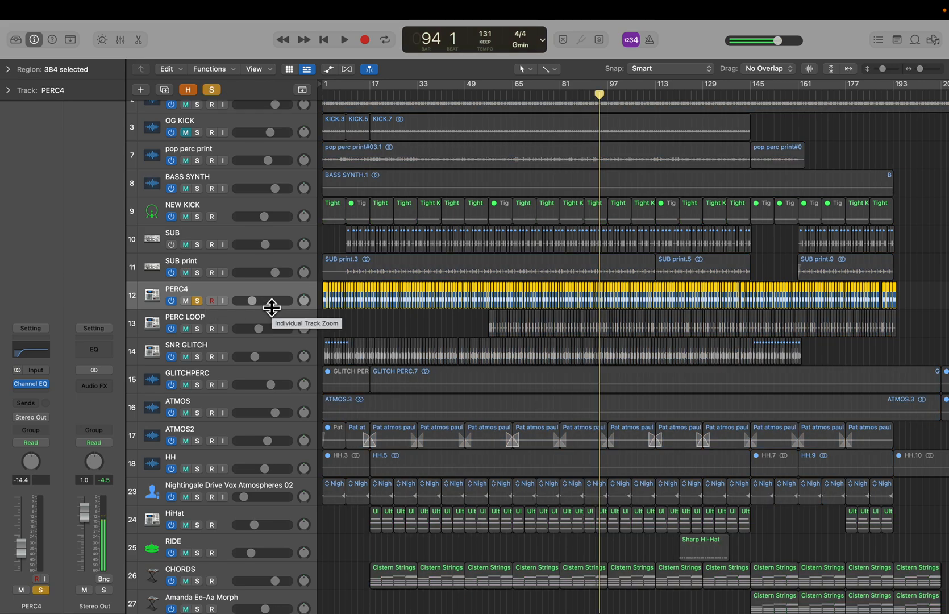
{"action": "scroll", "coordinate": [429, 321], "scroll_direction": "up", "scroll_amount": 6}
{"action": "key", "text": "space"}
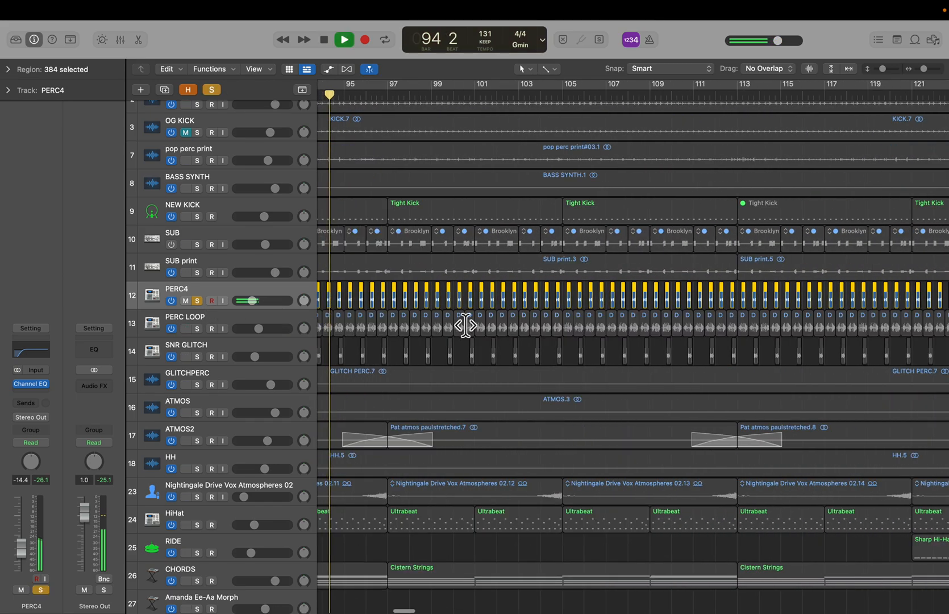
{"action": "scroll", "coordinate": [384, 318], "scroll_direction": "up", "scroll_amount": 5}
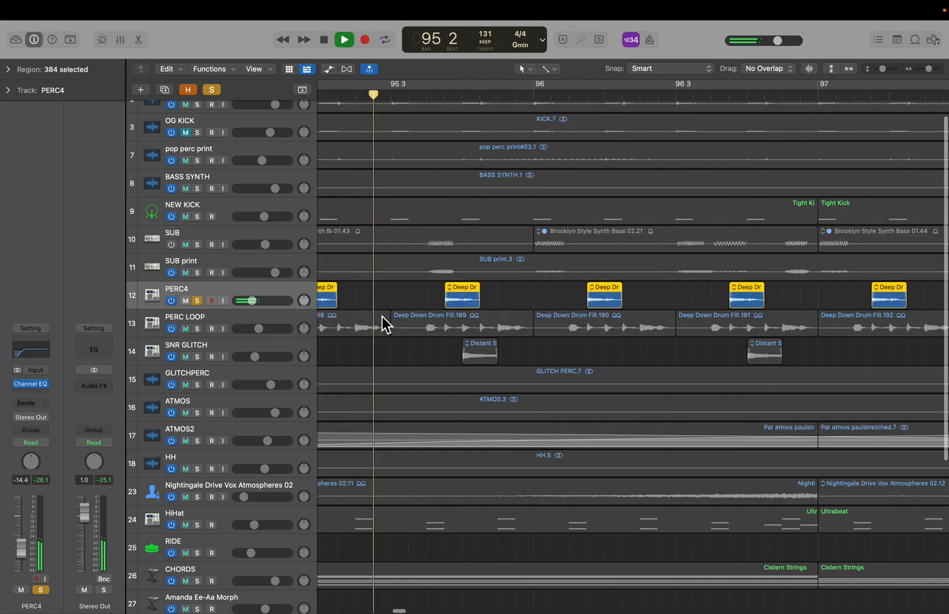
{"action": "key", "text": "space"}
Examine a Deep Dreams Beat region on PERC4 up close and across the arrangement, and take the track out of solo.
{"action": "scroll", "coordinate": [384, 327], "scroll_direction": "up", "scroll_amount": 4}
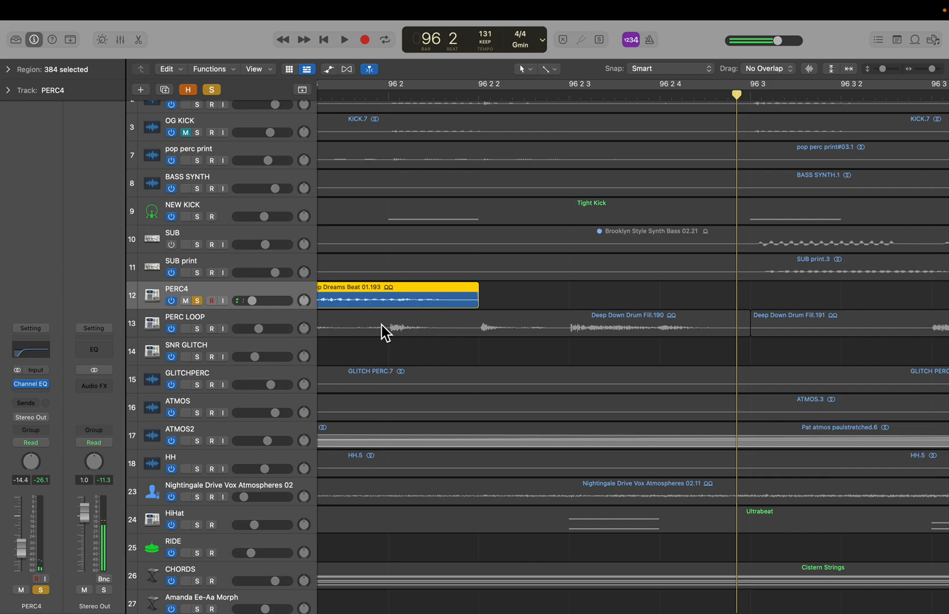
{"action": "scroll", "coordinate": [398, 307], "scroll_direction": "left", "scroll_amount": 3}
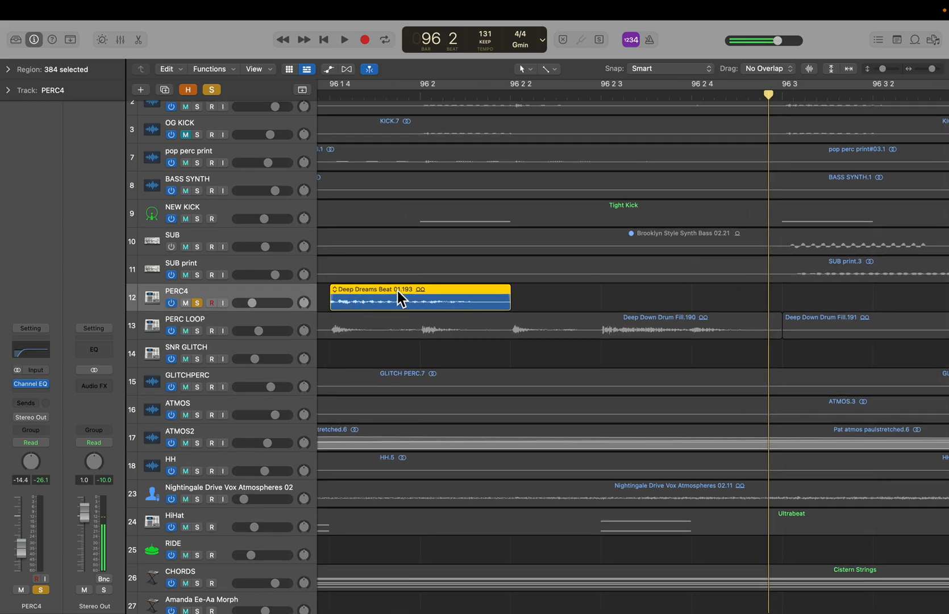
{"action": "key", "text": "super+Left"}
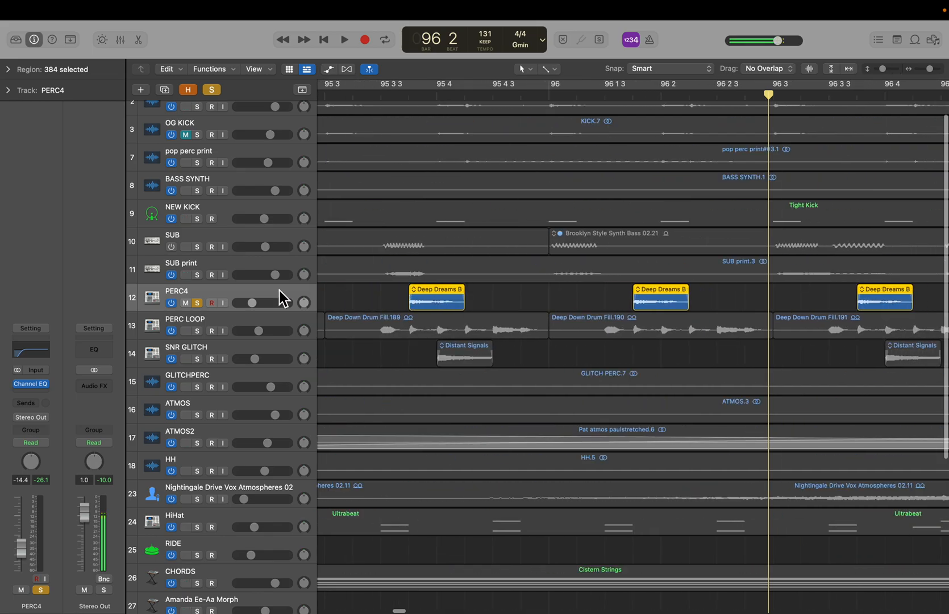
{"action": "key", "text": "super+Left"}
{"action": "key", "text": "super+Left"}
{"action": "key", "text": "super+Left"}
{"action": "key", "text": "super+Left"}
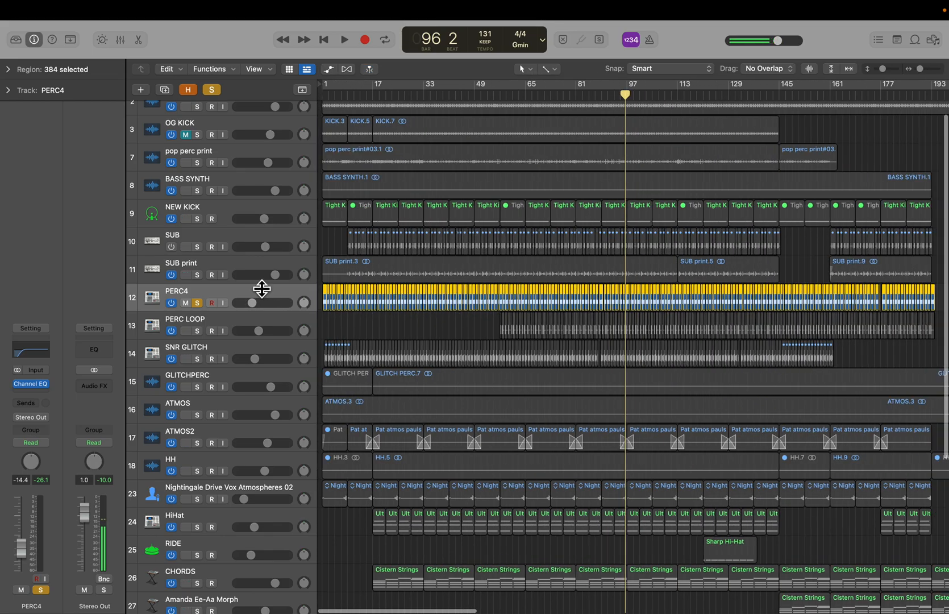
{"action": "left_click", "coordinate": [196, 303]}
Solo and select PERC LOOP and examine its Deep Down Drum Fill regions from bar 57 up close.
{"action": "left_click", "coordinate": [198, 330]}
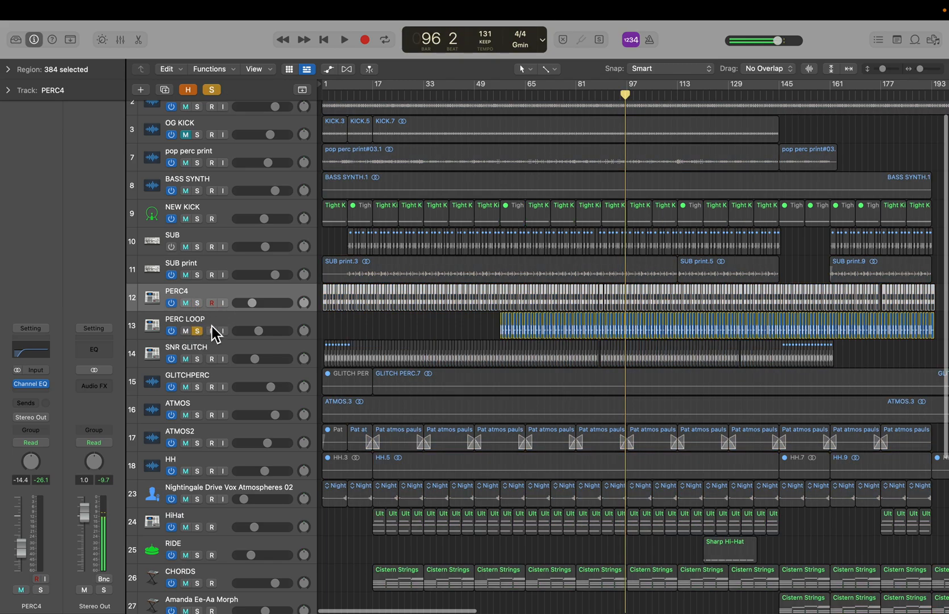
{"action": "left_click", "coordinate": [211, 328]}
{"action": "scroll", "coordinate": [518, 334], "scroll_direction": "up", "scroll_amount": 15}
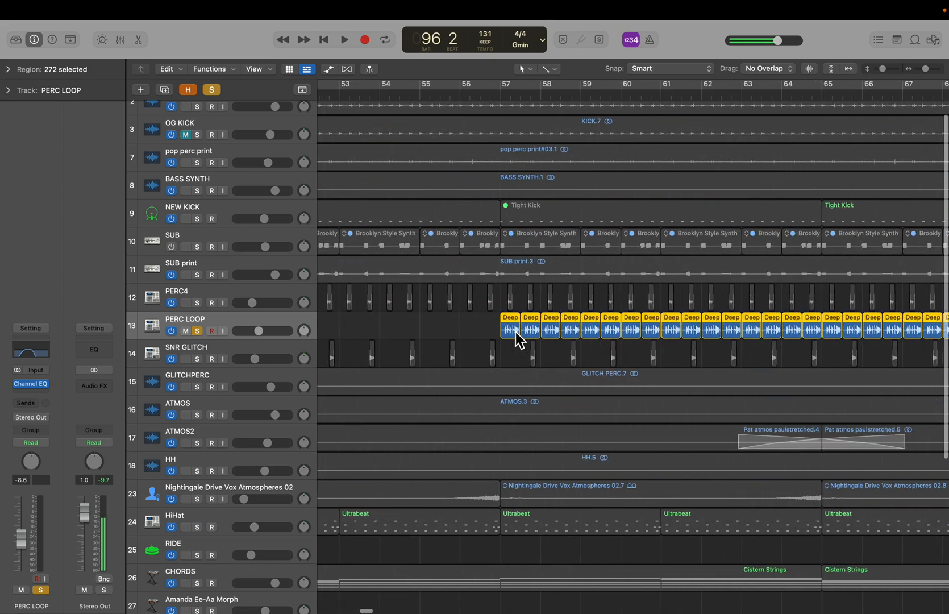
{"action": "scroll", "coordinate": [515, 332], "scroll_direction": "up", "scroll_amount": 2}
{"action": "scroll", "coordinate": [515, 332], "scroll_direction": "down", "scroll_amount": 20}
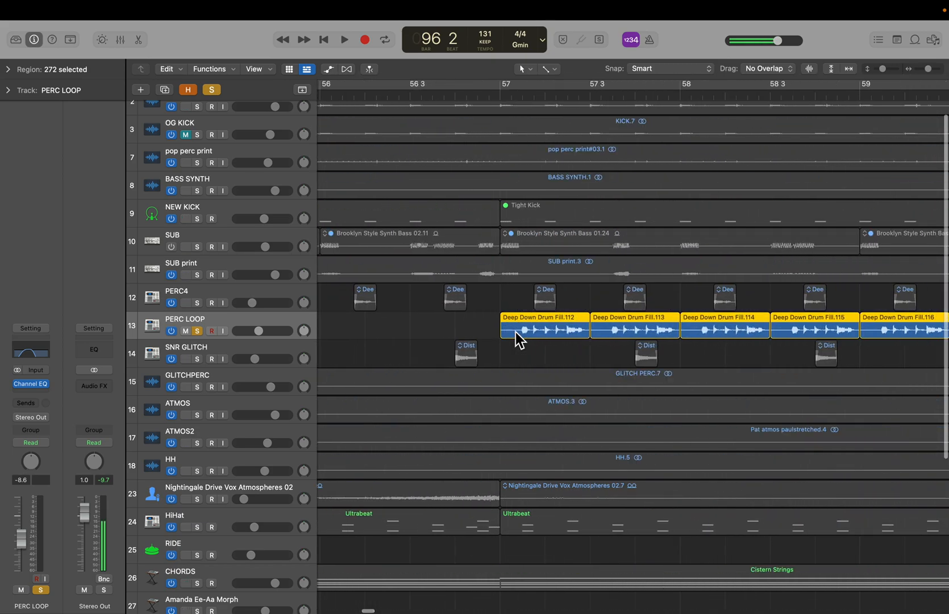
{"action": "scroll", "coordinate": [517, 332], "scroll_direction": "down", "scroll_amount": 5}
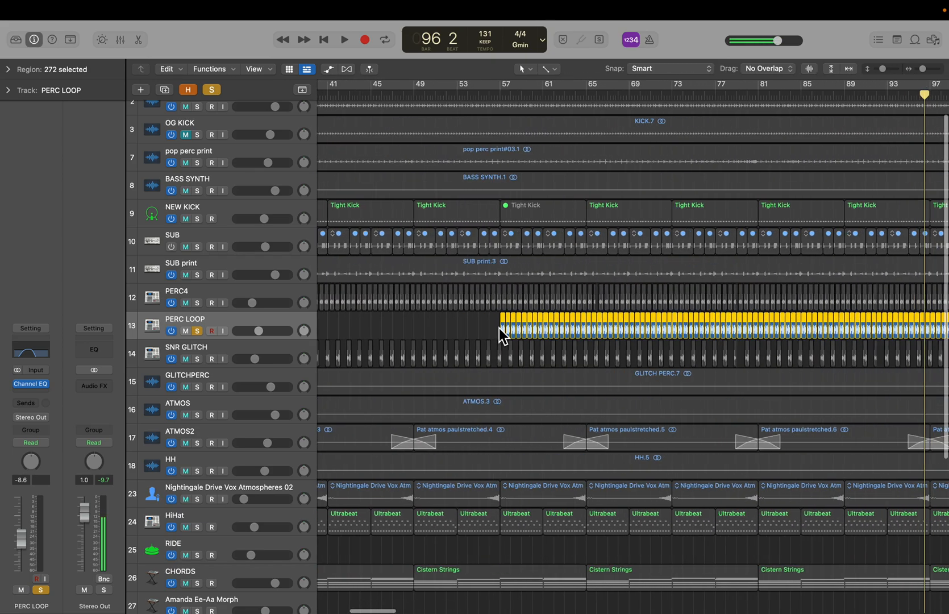
Play PERC LOOP from about bar 62, comparing it with its Channel EQ bypassed and enabled, and end its solo.
{"action": "left_click", "coordinate": [553, 98]}
{"action": "key", "text": "space"}
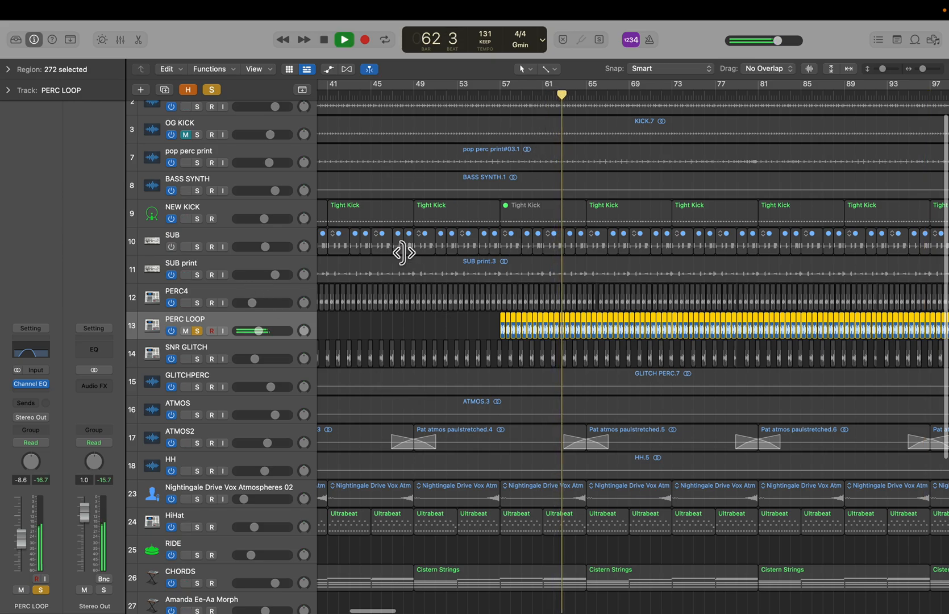
{"action": "left_click", "coordinate": [17, 384]}
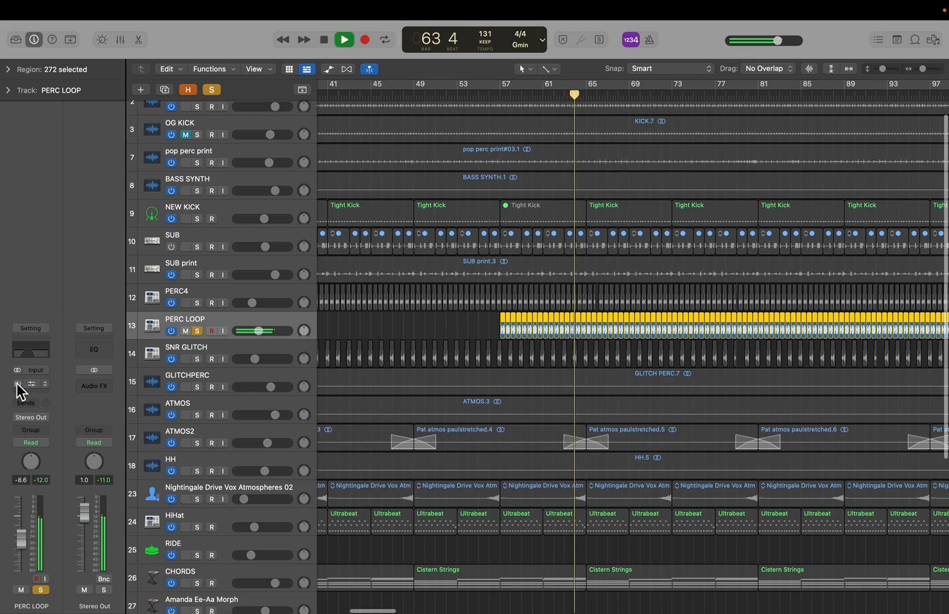
{"action": "key", "text": "space"}
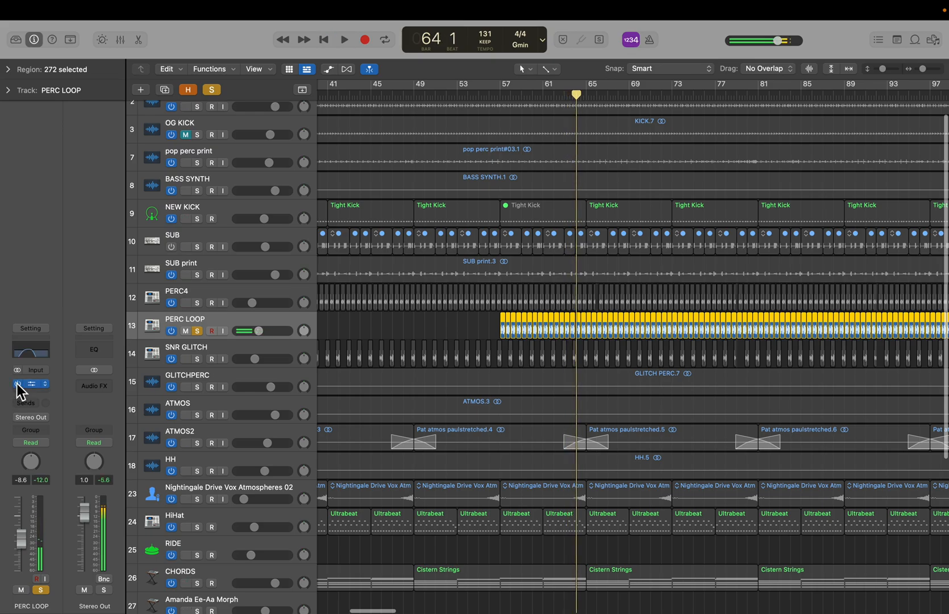
{"action": "scroll", "coordinate": [348, 368], "scroll_direction": "down", "scroll_amount": 5}
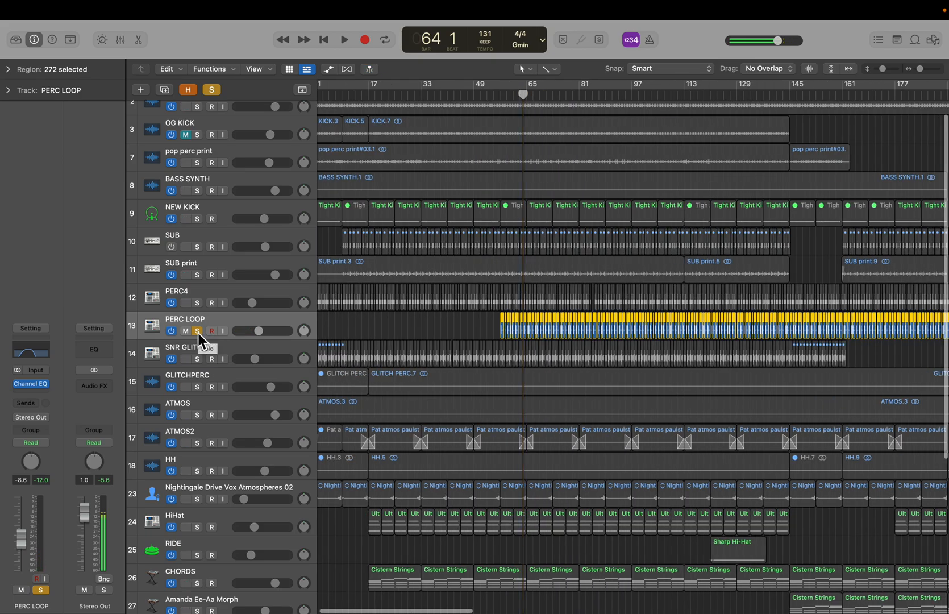
{"action": "left_click", "coordinate": [197, 331]}
Select the SNR GLITCH track and examine its Distant Signals regions around bar 25 up close.
{"action": "left_click", "coordinate": [233, 352]}
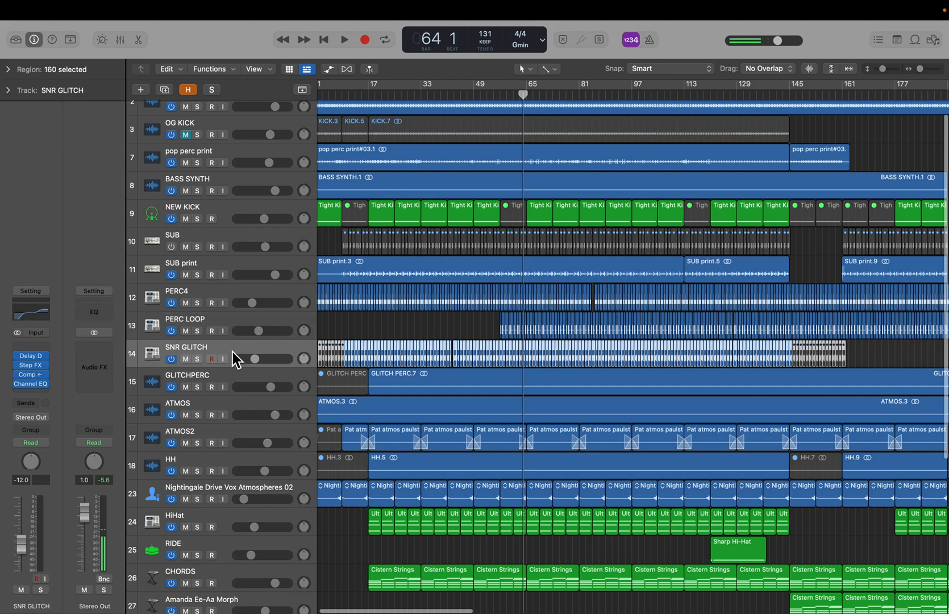
{"action": "scroll", "coordinate": [342, 344], "scroll_direction": "up", "scroll_amount": 5}
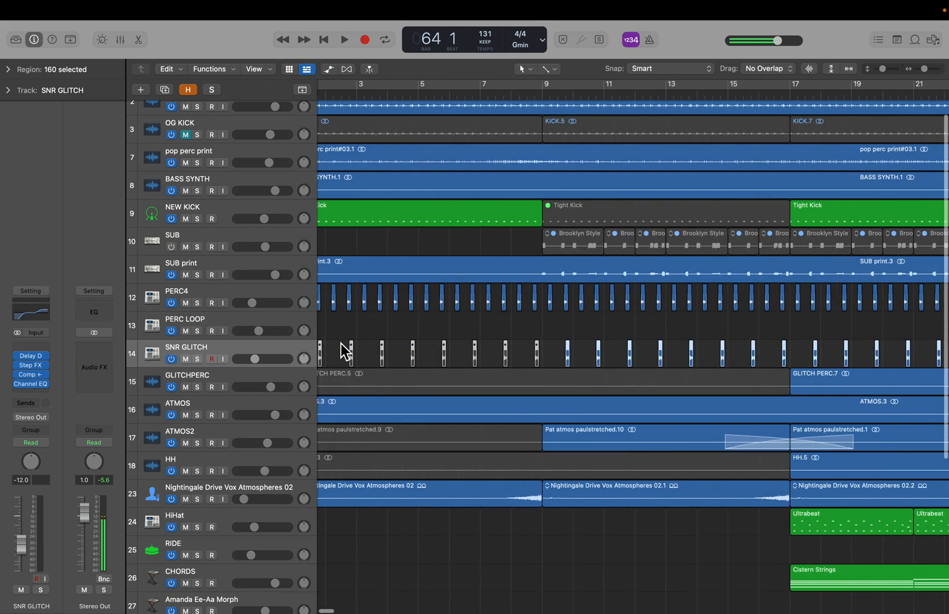
{"action": "scroll", "coordinate": [340, 343], "scroll_direction": "right", "scroll_amount": 10}
{"action": "scroll", "coordinate": [341, 344], "scroll_direction": "up", "scroll_amount": 8}
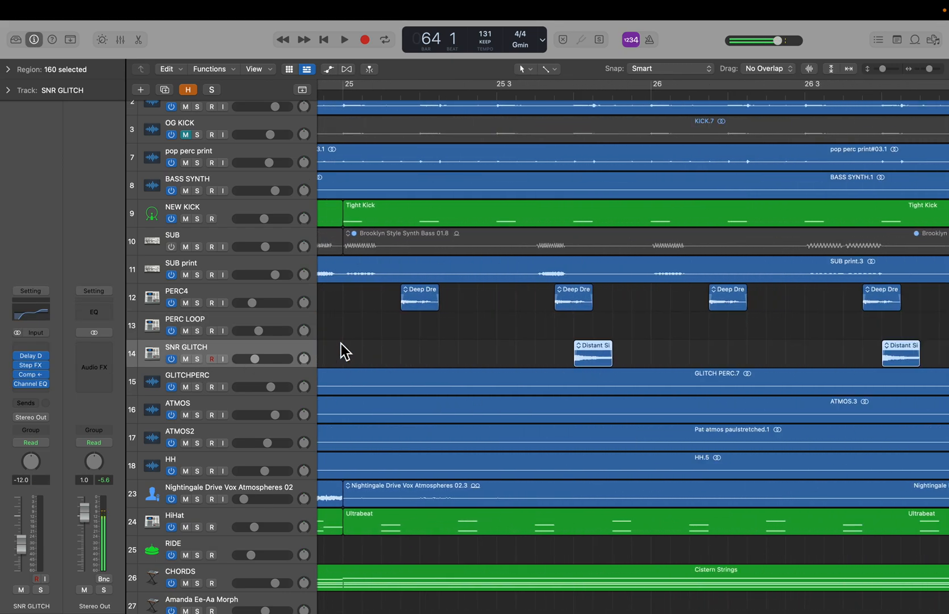
{"action": "scroll", "coordinate": [340, 350], "scroll_direction": "down", "scroll_amount": 6}
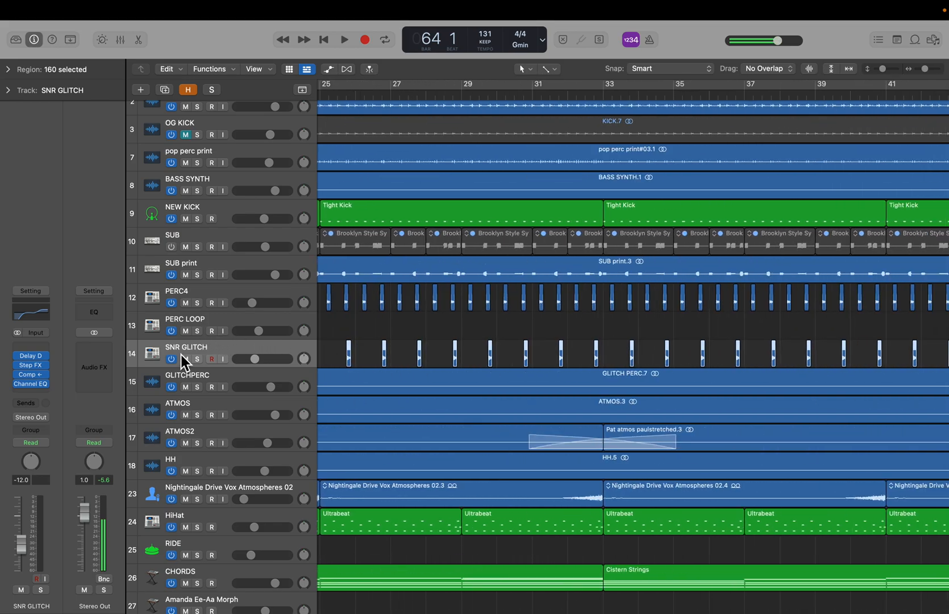
Solo SNR GLITCH and play a short passage from bar 64 with its effects enabled.
{"action": "left_click", "coordinate": [197, 359]}
{"action": "scroll", "coordinate": [435, 387], "scroll_direction": "down", "scroll_amount": 8}
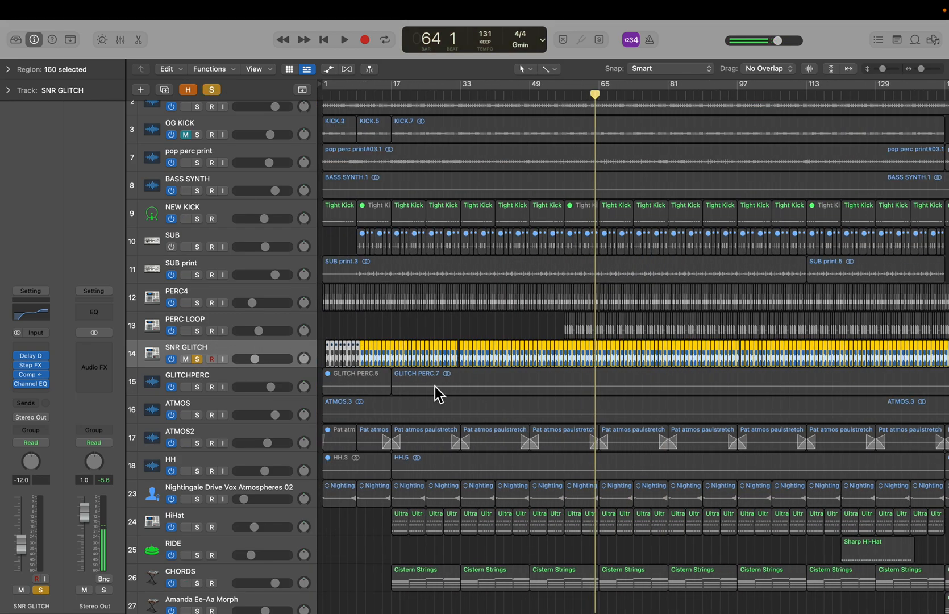
{"action": "key", "text": "space"}
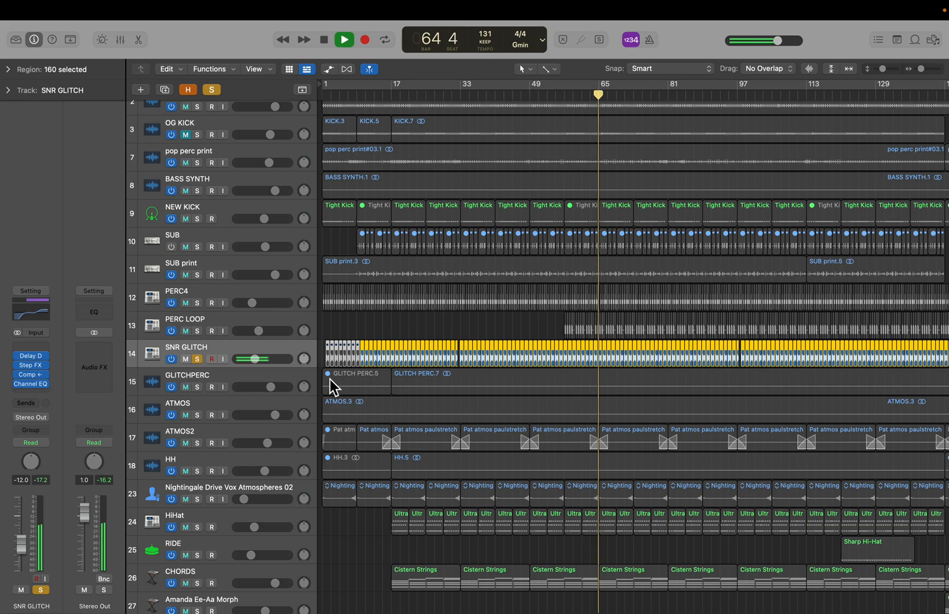
{"action": "key", "text": "space"}
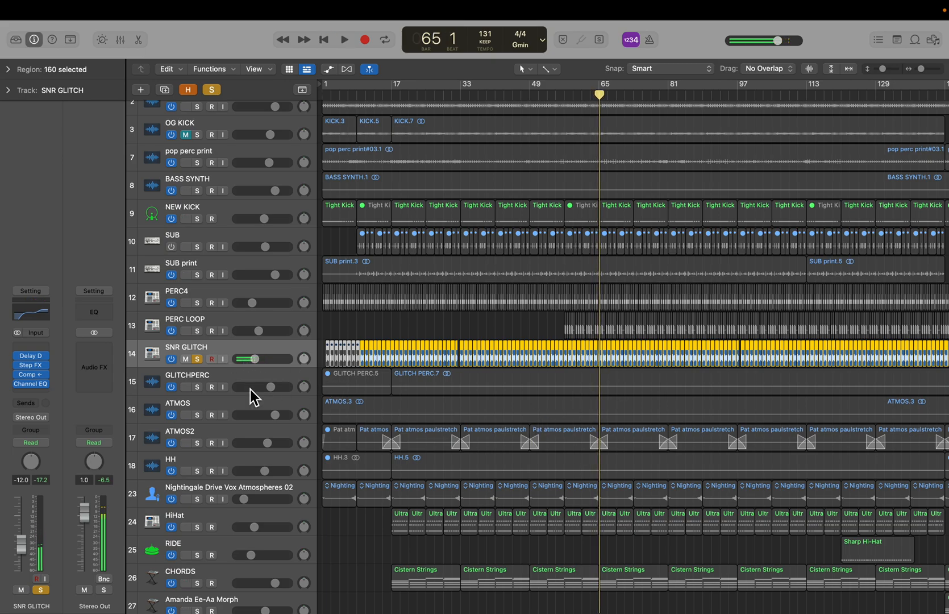
Bypass Delay D, Step FX, the compressor and Channel EQ on SNR GLITCH, and play the dry sound briefly.
{"action": "left_click", "coordinate": [22, 357]}
{"action": "left_click", "coordinate": [20, 365]}
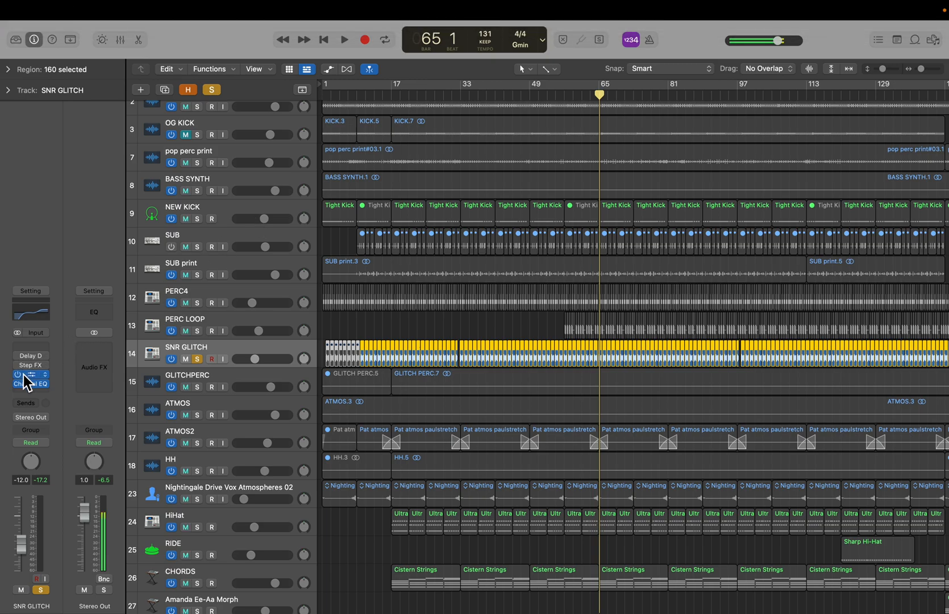
{"action": "left_click", "coordinate": [19, 383]}
{"action": "left_click", "coordinate": [19, 395]}
{"action": "key", "text": "space"}
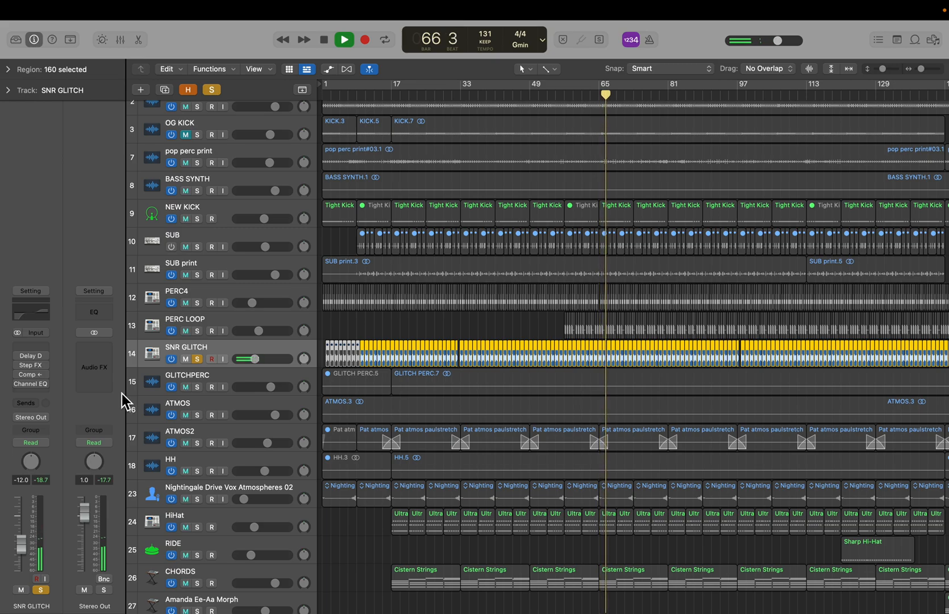
{"action": "key", "text": "space"}
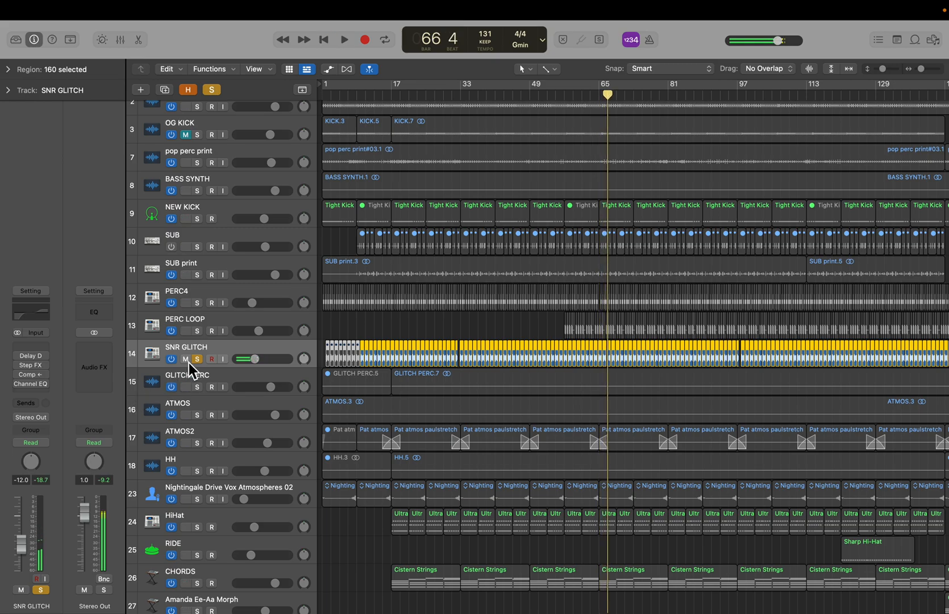
Re-enable Delay D on SNR GLITCH, open its Delay Designer settings and play a short passage with it.
{"action": "left_click", "coordinate": [18, 356]}
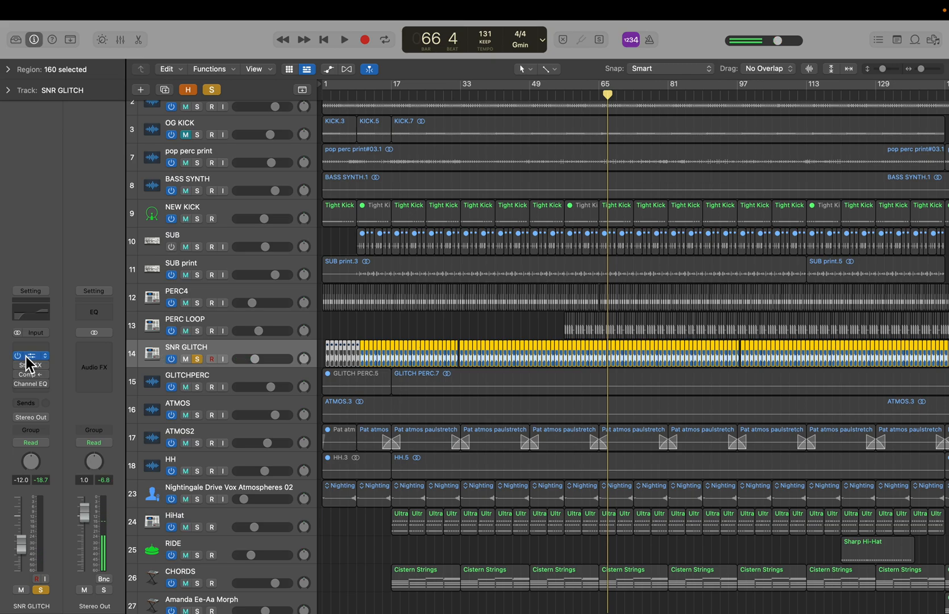
{"action": "left_click", "coordinate": [25, 357]}
{"action": "key", "text": "space"}
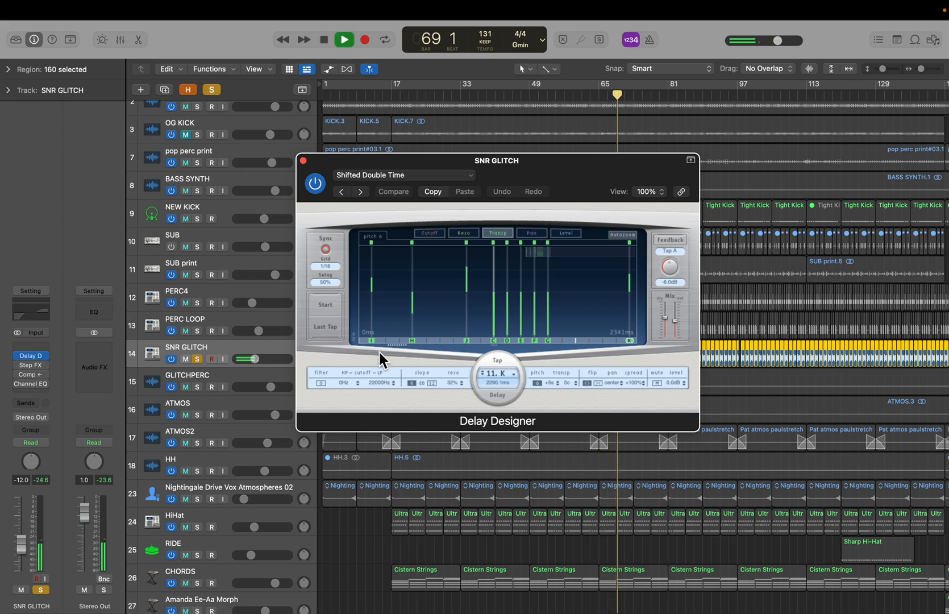
{"action": "key", "text": "space"}
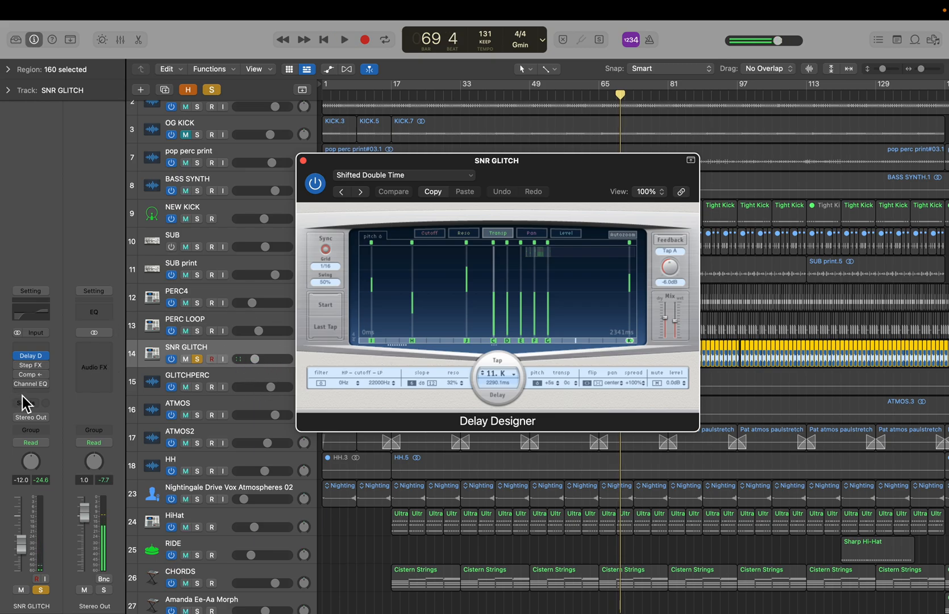
Re-enable Step FX on SNR GLITCH, open its Bubble Groove settings and play on from bar 69.
{"action": "left_click", "coordinate": [20, 366]}
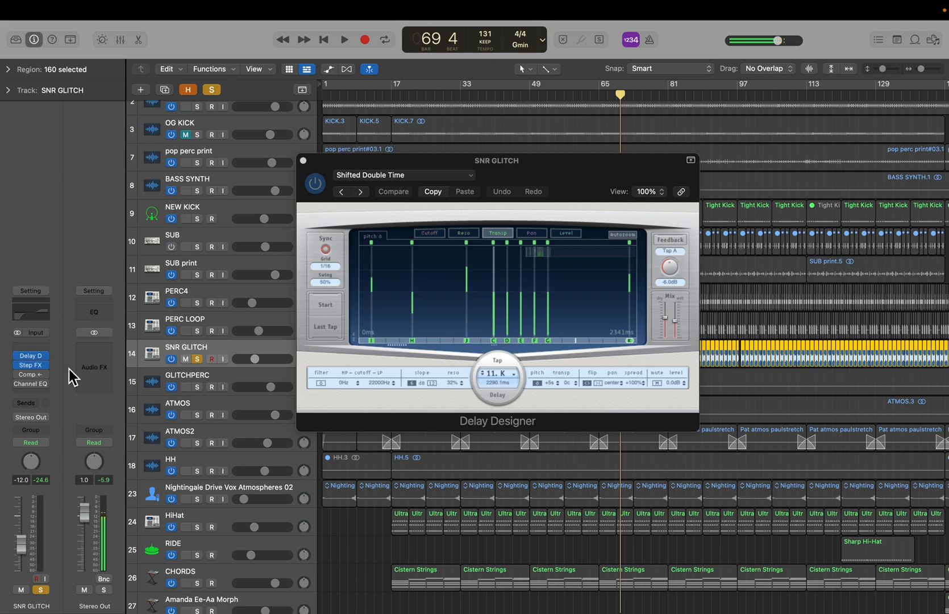
{"action": "left_click", "coordinate": [34, 367]}
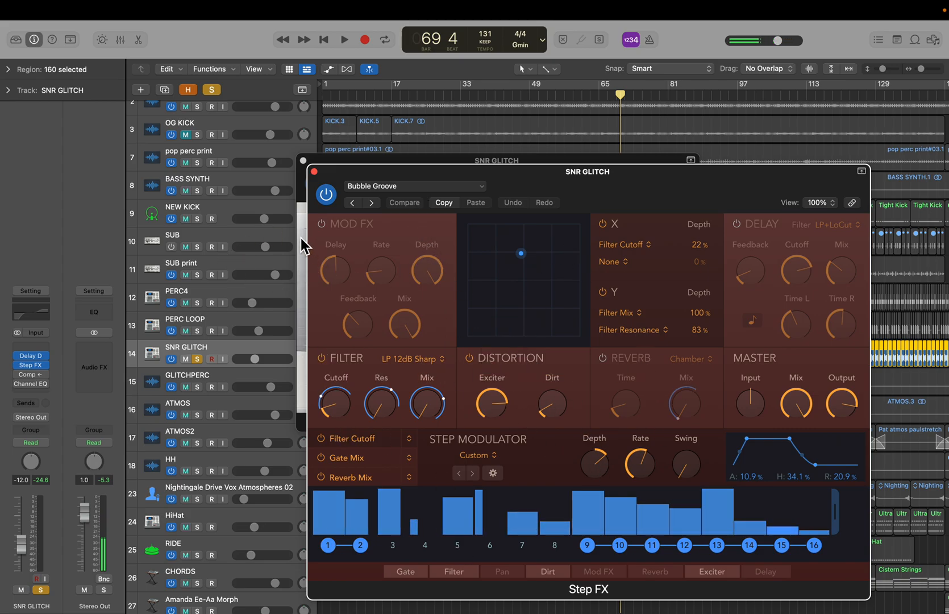
{"action": "key", "text": "space"}
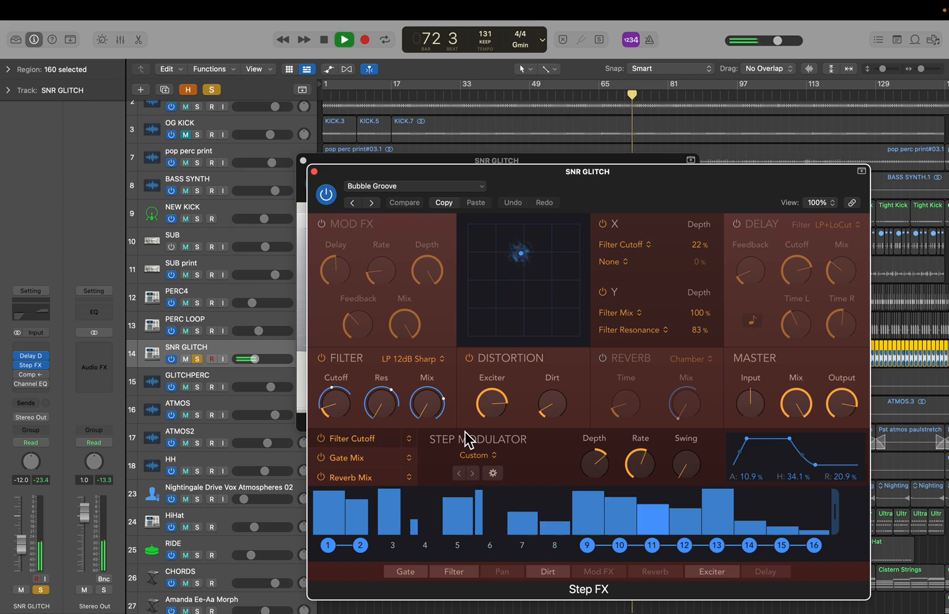
{"action": "key", "text": "space"}
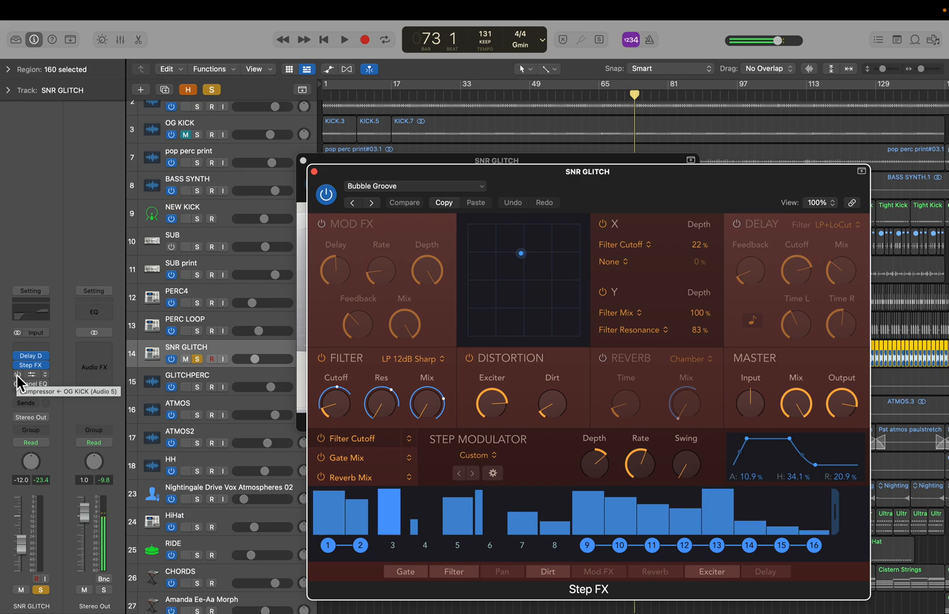
Re-enable the compressor and Channel EQ on SNR GLITCH during playback, view their settings, and close the plug-in windows.
{"action": "left_click", "coordinate": [17, 375]}
{"action": "key", "text": "space"}
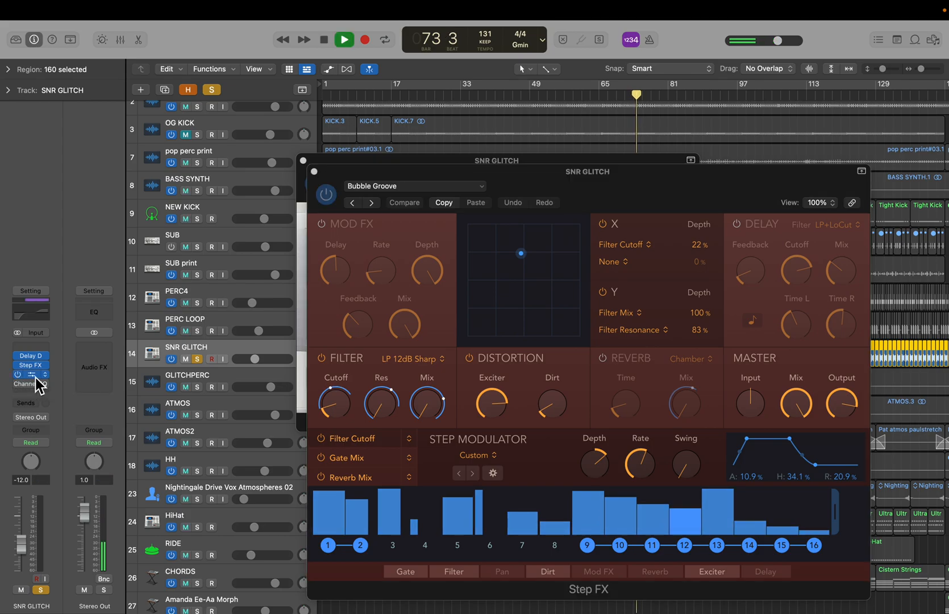
{"action": "left_click", "coordinate": [35, 376]}
{"action": "left_click", "coordinate": [18, 385]}
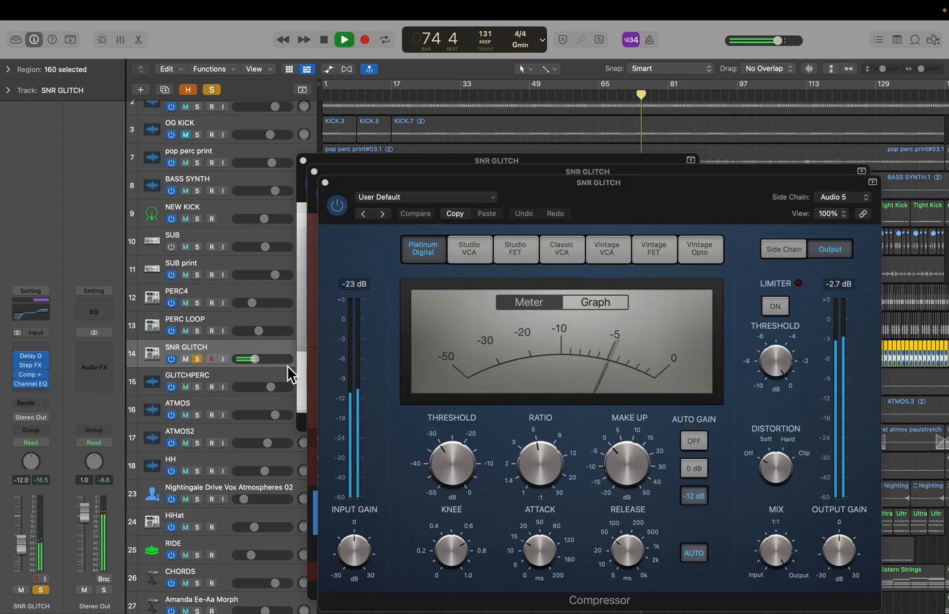
{"action": "left_click", "coordinate": [46, 314]}
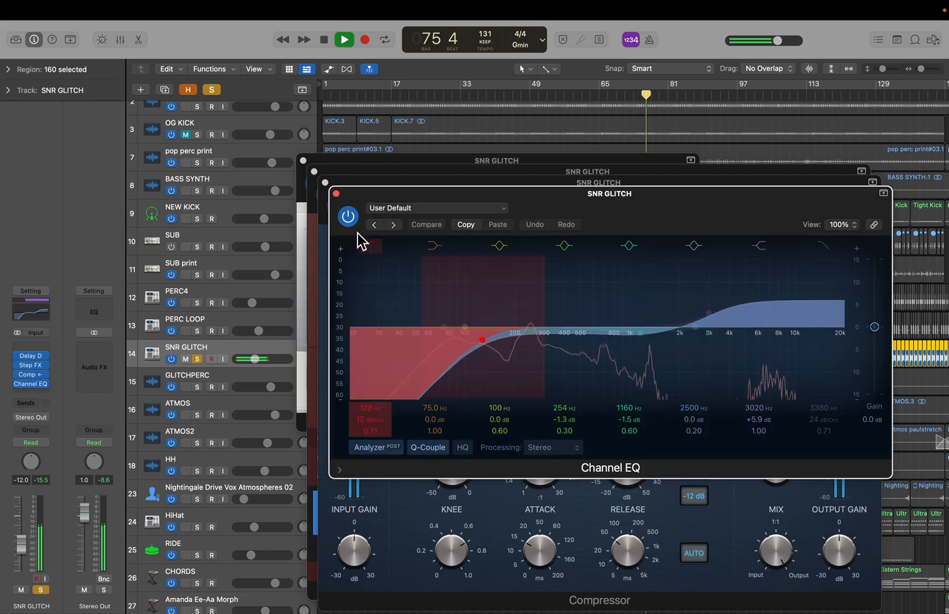
{"action": "left_click", "coordinate": [336, 193]}
{"action": "left_click", "coordinate": [324, 182]}
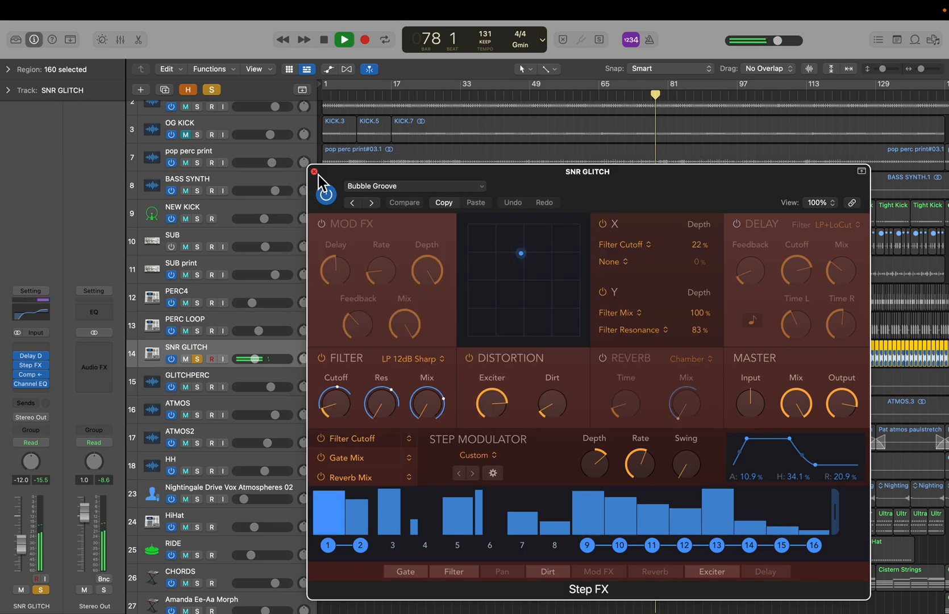
{"action": "left_click", "coordinate": [313, 172]}
{"action": "key", "text": "space"}
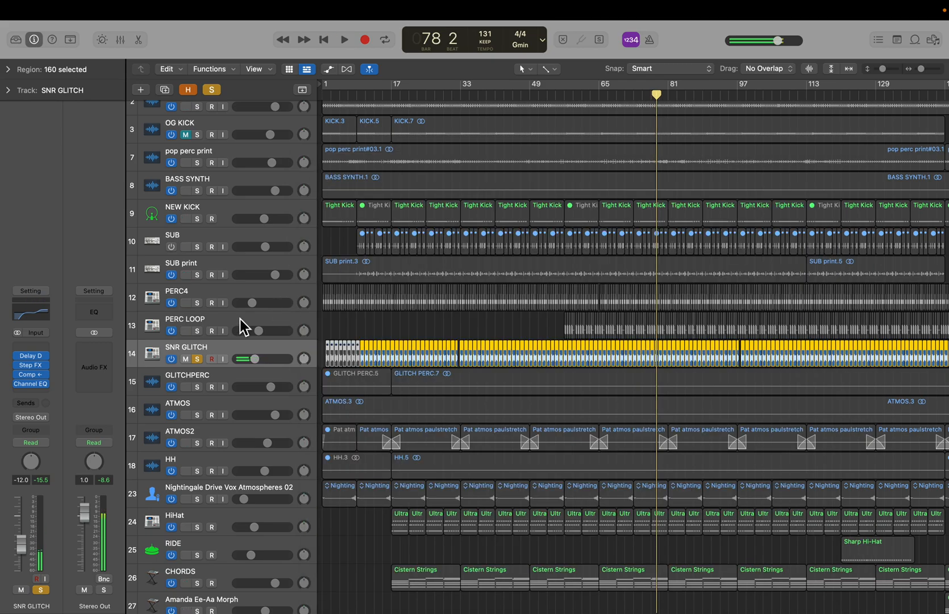
Solo pop perc print, BASS SYNTH, NEW KICK, SUB print, PERC4 and PERC LOOP alongside SNR GLITCH and play them from bar 78.
{"action": "left_click_drag", "start_coordinate": [201, 330], "coordinate": [201, 279]}
{"action": "left_click_drag", "start_coordinate": [201, 232], "coordinate": [199, 165]}
{"action": "key", "text": "space"}
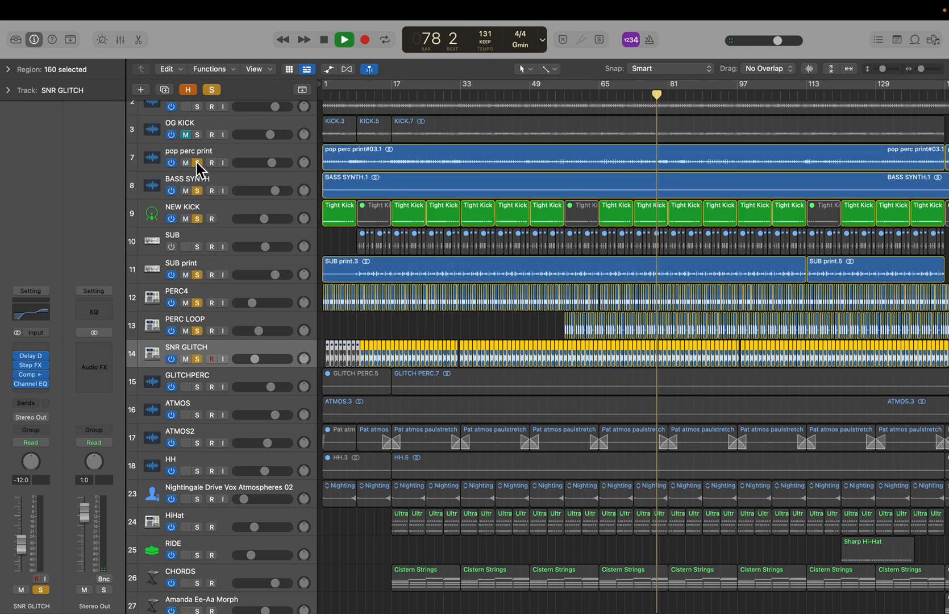
{"action": "scroll", "coordinate": [482, 318], "scroll_direction": "down", "scroll_amount": 3}
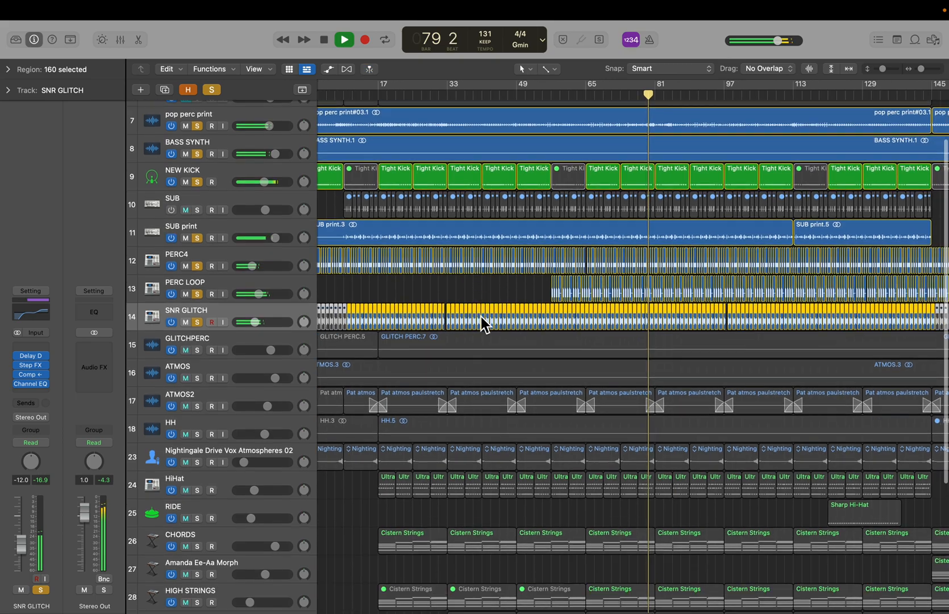
{"action": "scroll", "coordinate": [329, 357], "scroll_direction": "down", "scroll_amount": 1}
{"action": "scroll", "coordinate": [329, 356], "scroll_direction": "right", "scroll_amount": 2}
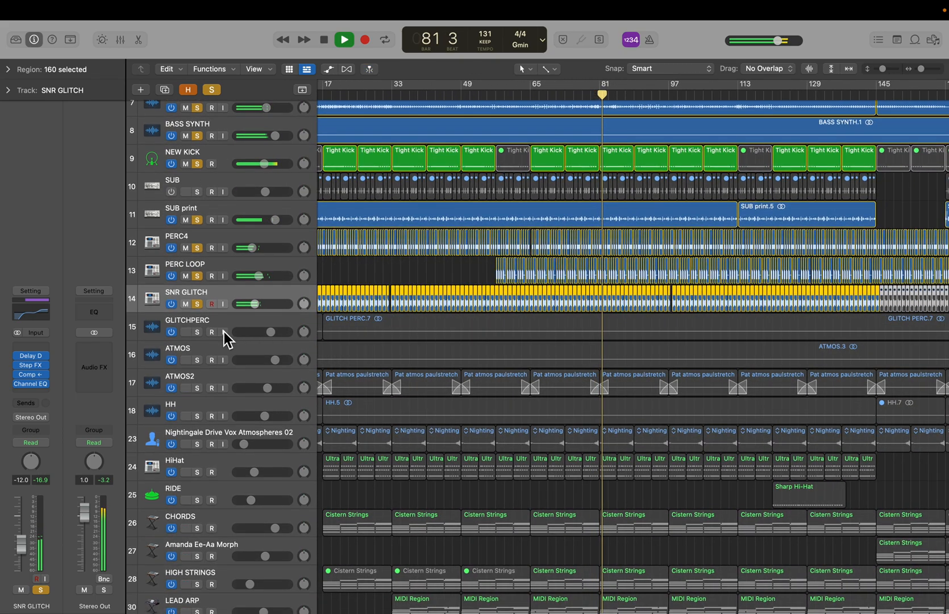
{"action": "key", "text": "space"}
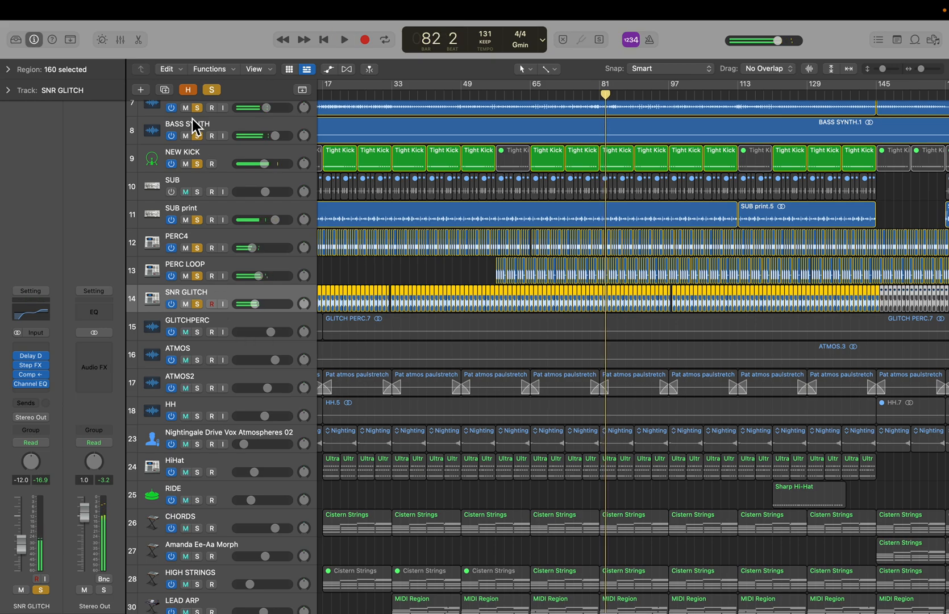
Clear all track solos and solo only the GLITCHPERC track.
{"action": "left_click", "coordinate": [217, 89]}
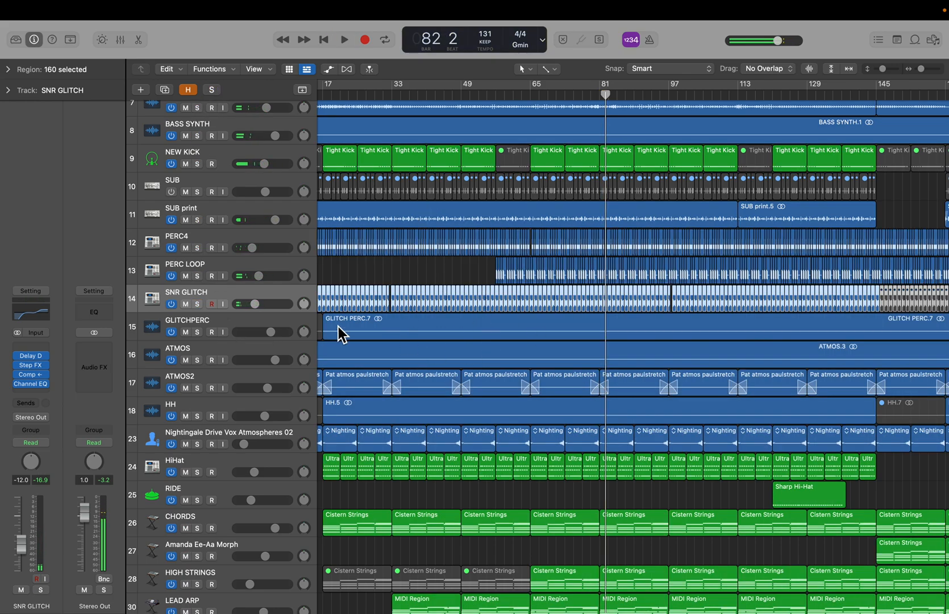
{"action": "left_click", "coordinate": [212, 328]}
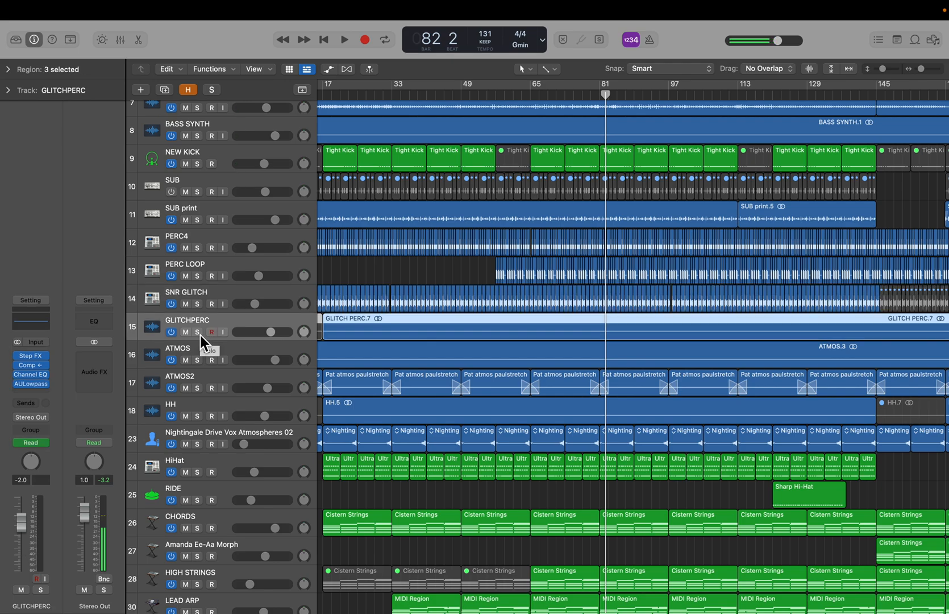
{"action": "left_click", "coordinate": [198, 333]}
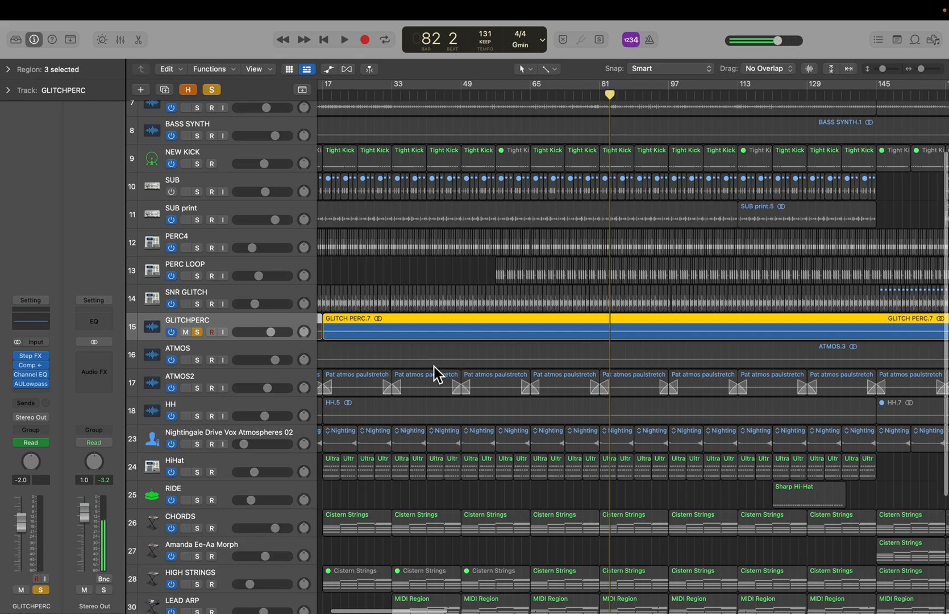
Reveal the hidden tracks temporarily and look through the arrangement and track list around GLITCHPERC.
{"action": "scroll", "coordinate": [435, 366], "scroll_direction": "up", "scroll_amount": 5}
{"action": "scroll", "coordinate": [432, 364], "scroll_direction": "down", "scroll_amount": 8}
{"action": "scroll", "coordinate": [401, 368], "scroll_direction": "left", "scroll_amount": 2}
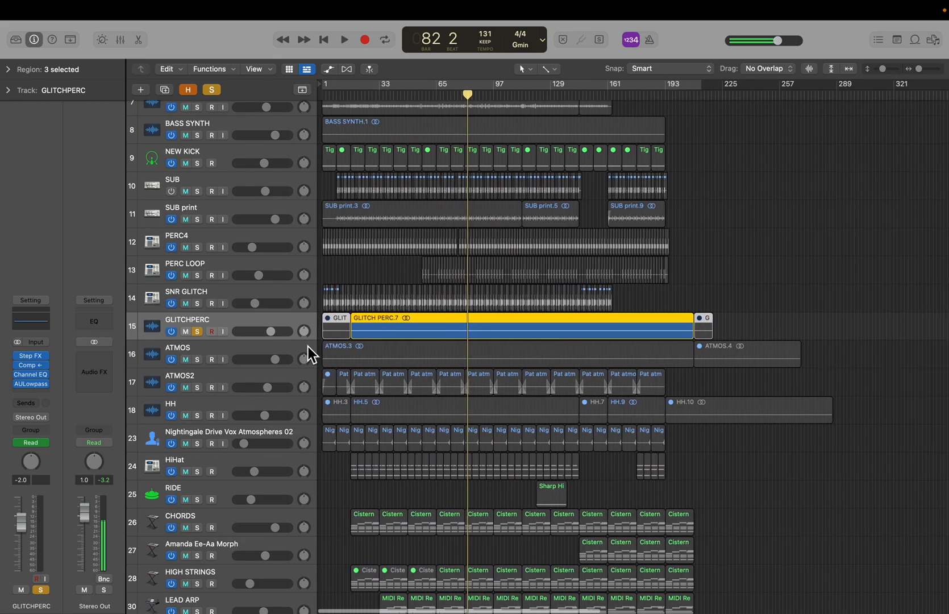
{"action": "key", "text": "h"}
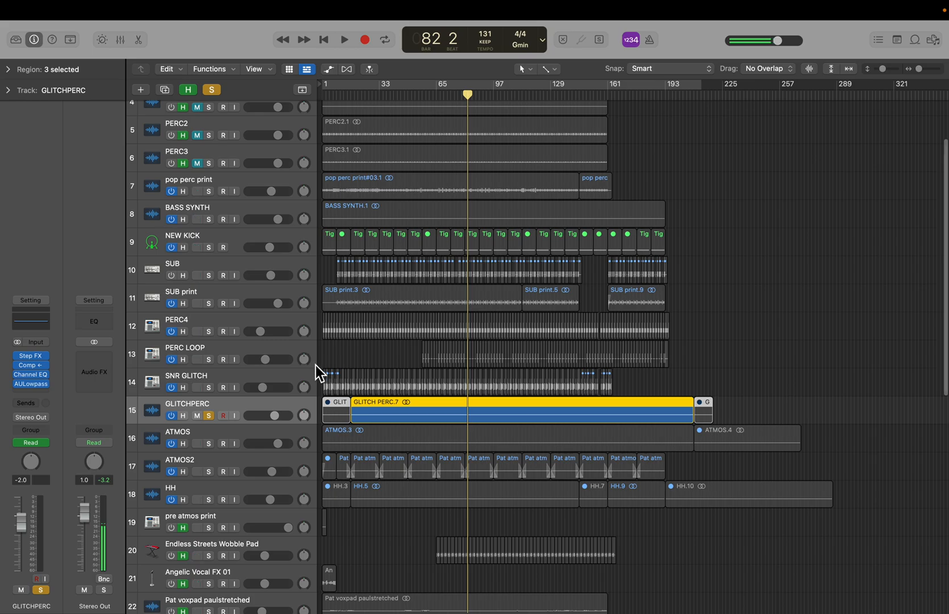
{"action": "scroll", "coordinate": [290, 388], "scroll_direction": "down", "scroll_amount": 10}
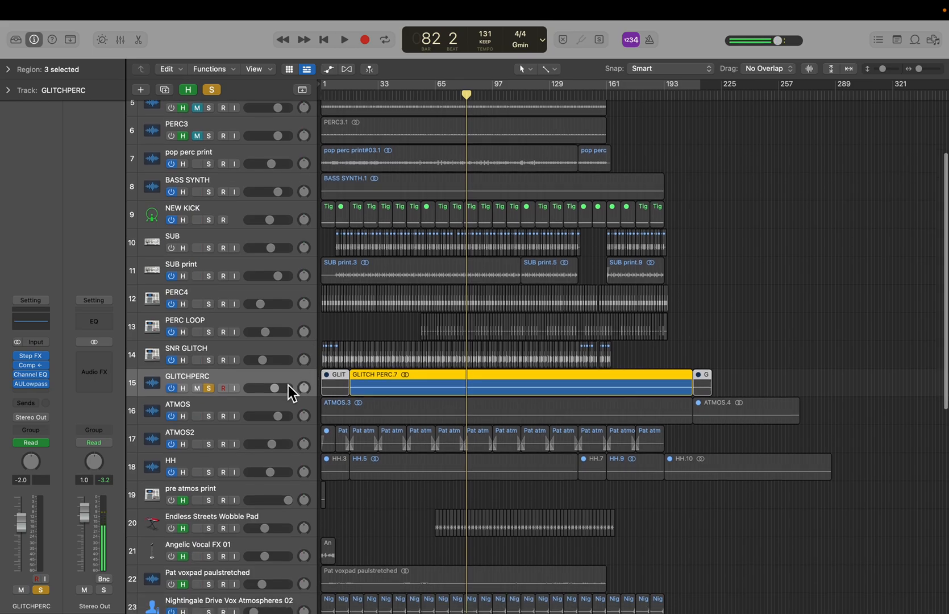
{"action": "key", "text": "h"}
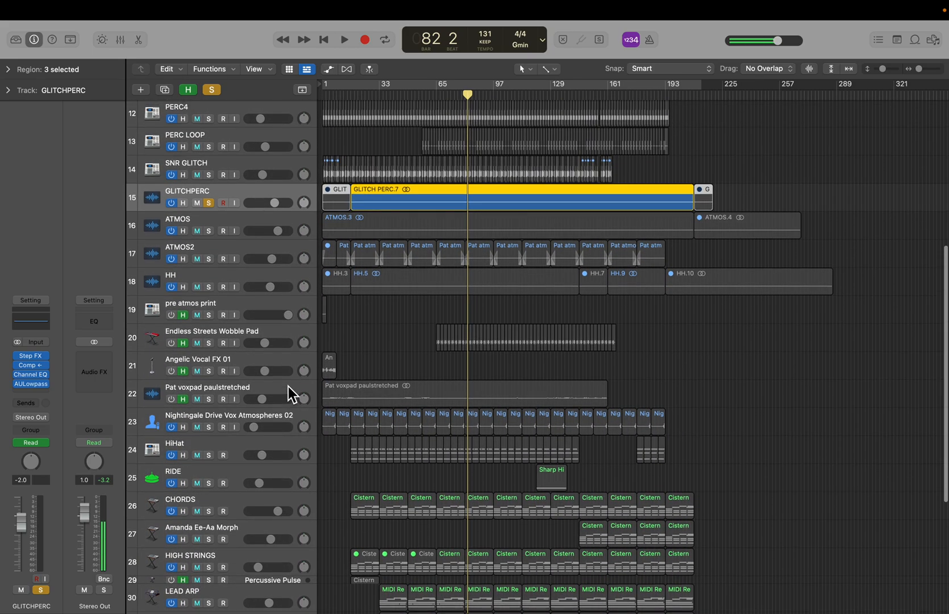
{"action": "scroll", "coordinate": [289, 385], "scroll_direction": "down", "scroll_amount": 2}
{"action": "scroll", "coordinate": [292, 391], "scroll_direction": "up", "scroll_amount": 4}
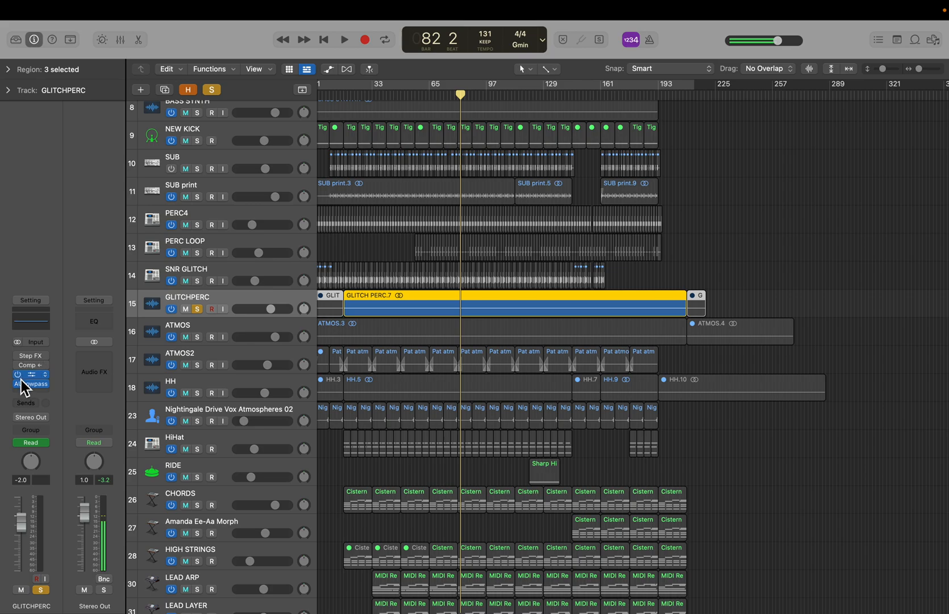
Play GLITCHPERC dry from bar 82, and continue while re-enabling Step FX, the compressor, Channel EQ and AULowpass one by one.
{"action": "key", "text": "space"}
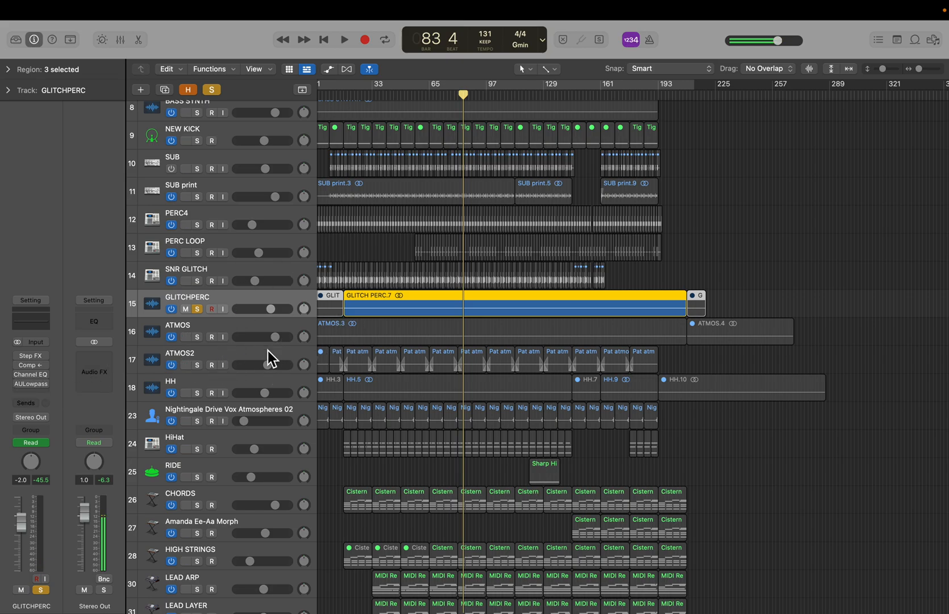
{"action": "left_click", "coordinate": [30, 359]}
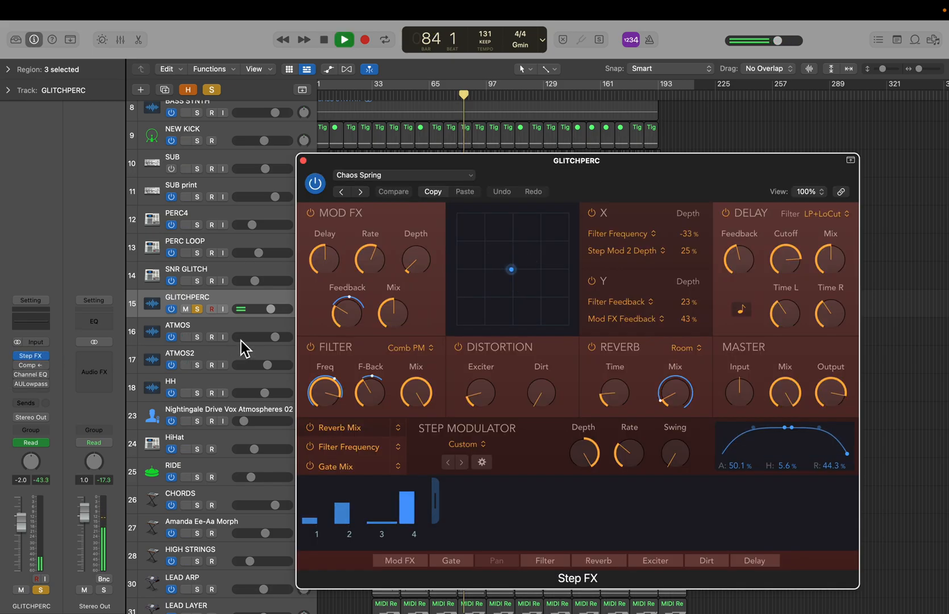
{"action": "left_click", "coordinate": [17, 365]}
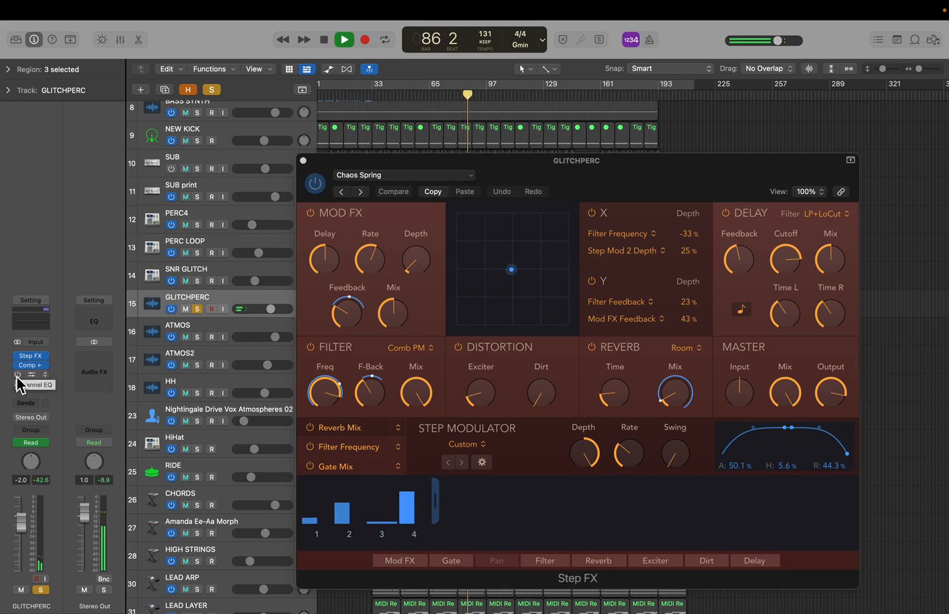
{"action": "left_click", "coordinate": [34, 373]}
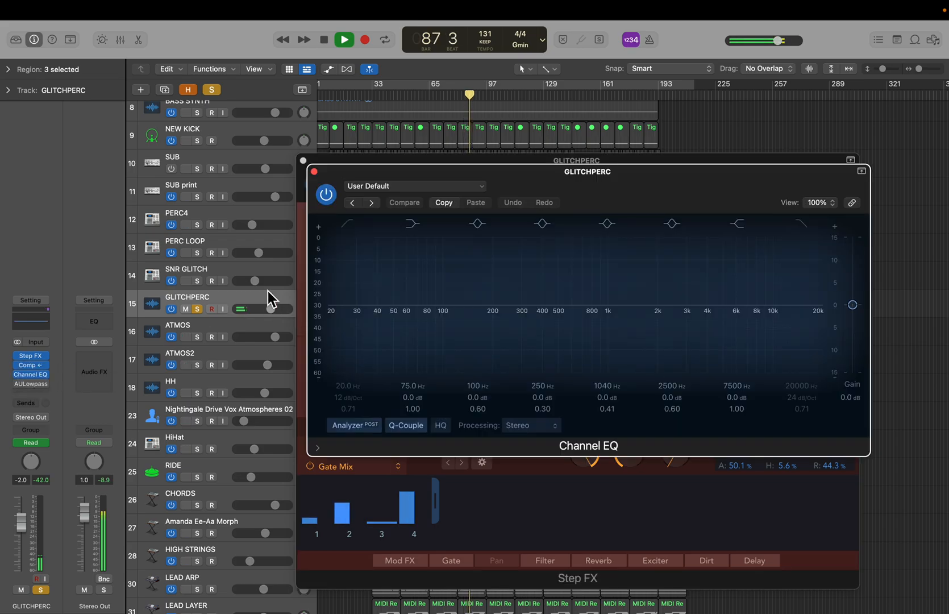
{"action": "left_click", "coordinate": [17, 385]}
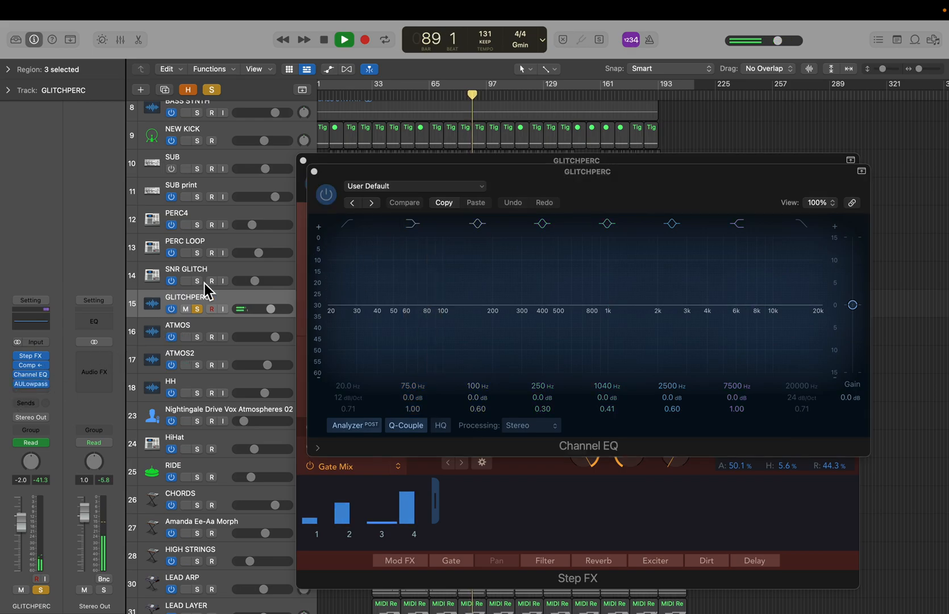
{"action": "left_click", "coordinate": [31, 384]}
{"action": "key", "text": "space"}
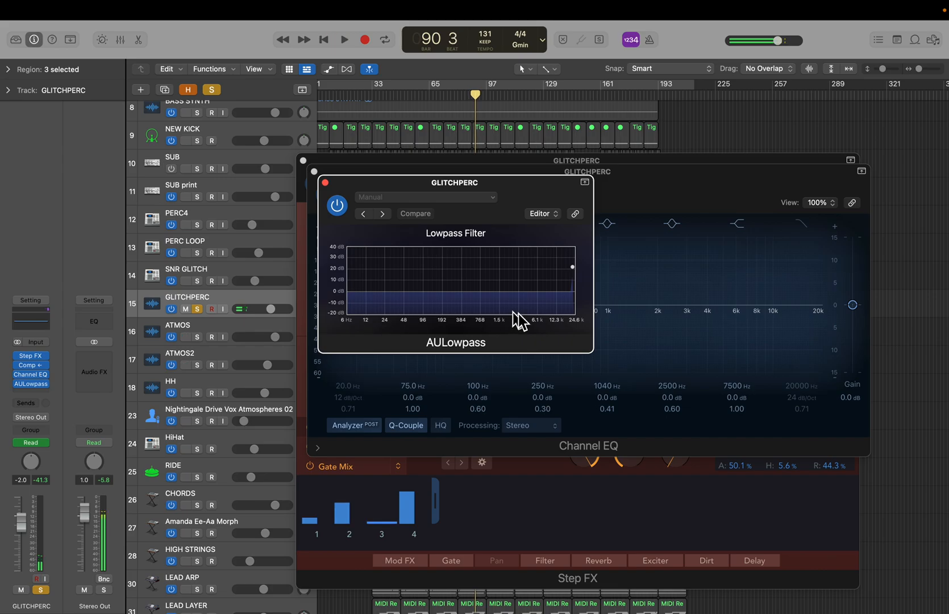
Check the AULowpass filter curve on GLITCHPERC again and close all its plug-in windows.
{"action": "left_click", "coordinate": [324, 182]}
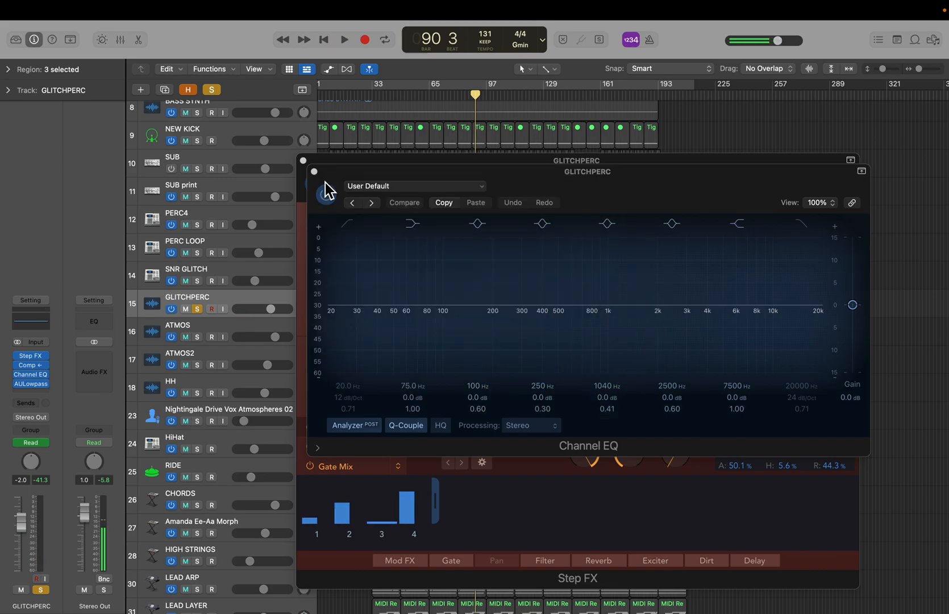
{"action": "left_click", "coordinate": [31, 385]}
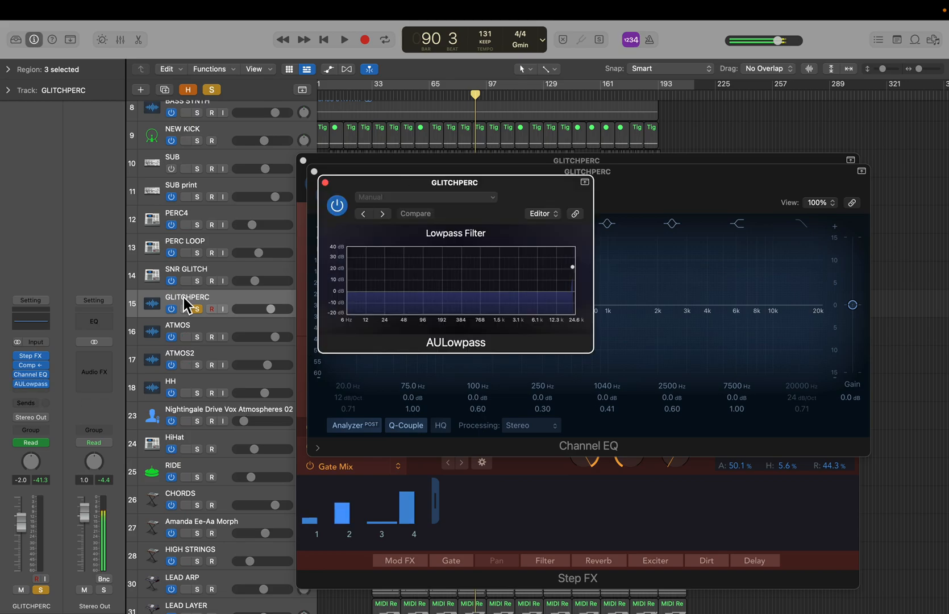
{"action": "left_click", "coordinate": [325, 182]}
{"action": "left_click", "coordinate": [314, 172]}
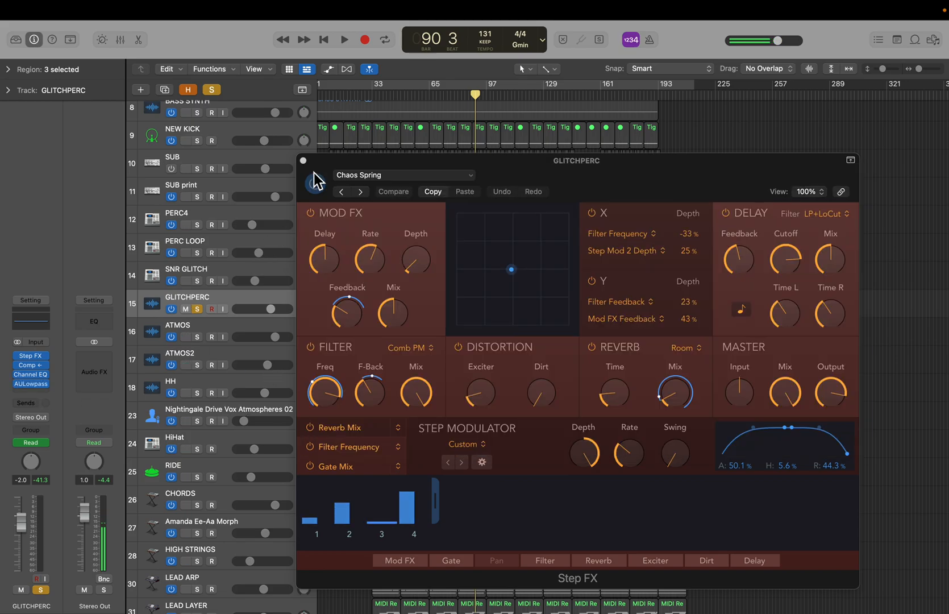
{"action": "left_click", "coordinate": [303, 161]}
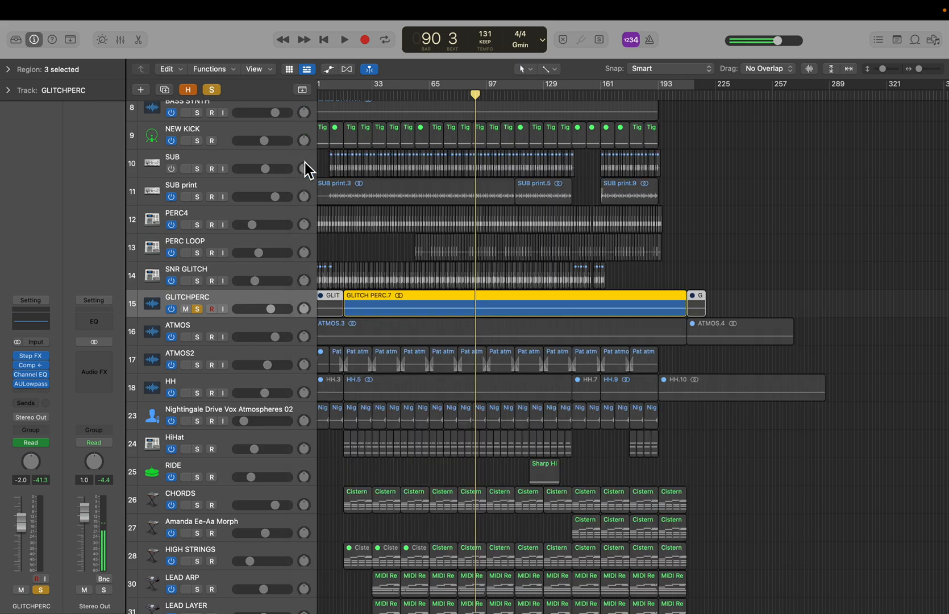
End the GLITCHPERC solo and select the ATMOS track.
{"action": "left_click", "coordinate": [202, 311]}
{"action": "left_click", "coordinate": [195, 328]}
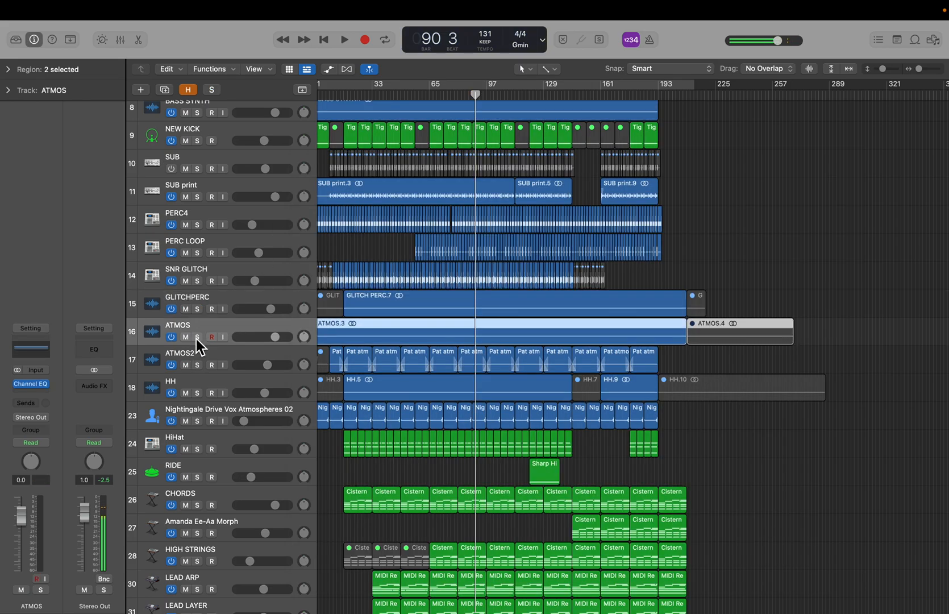
Solo the ATMOS track, play it from bar 90, then end its solo and clear the region selection.
{"action": "left_click", "coordinate": [201, 337]}
{"action": "key", "text": "space"}
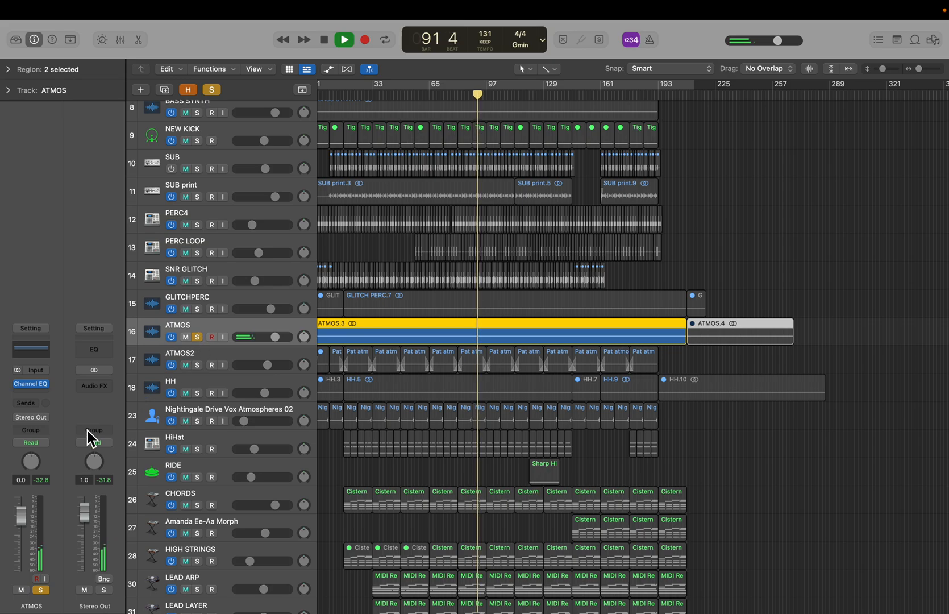
{"action": "scroll", "coordinate": [376, 385], "scroll_direction": "left", "scroll_amount": 1}
{"action": "key", "text": "space"}
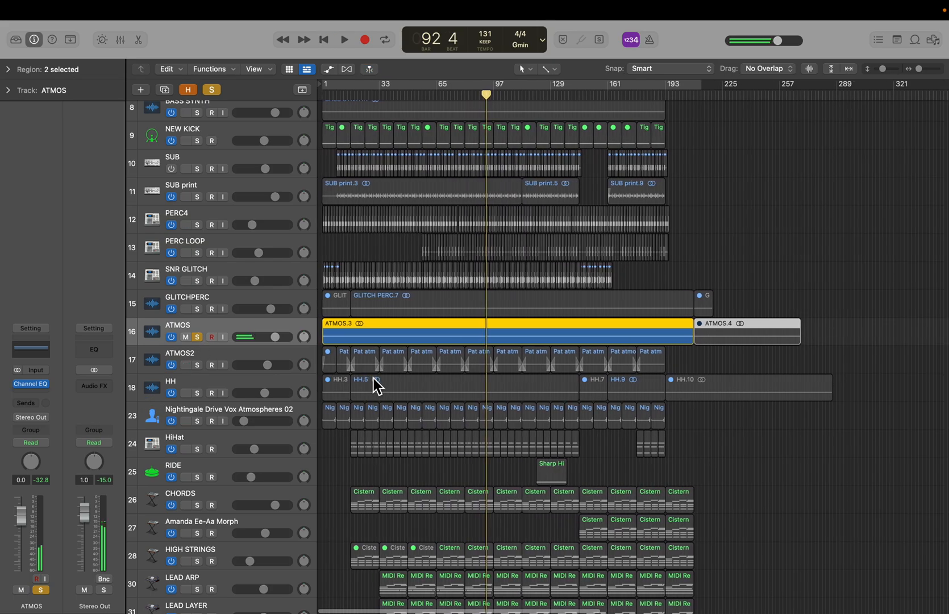
{"action": "left_click", "coordinate": [199, 339]}
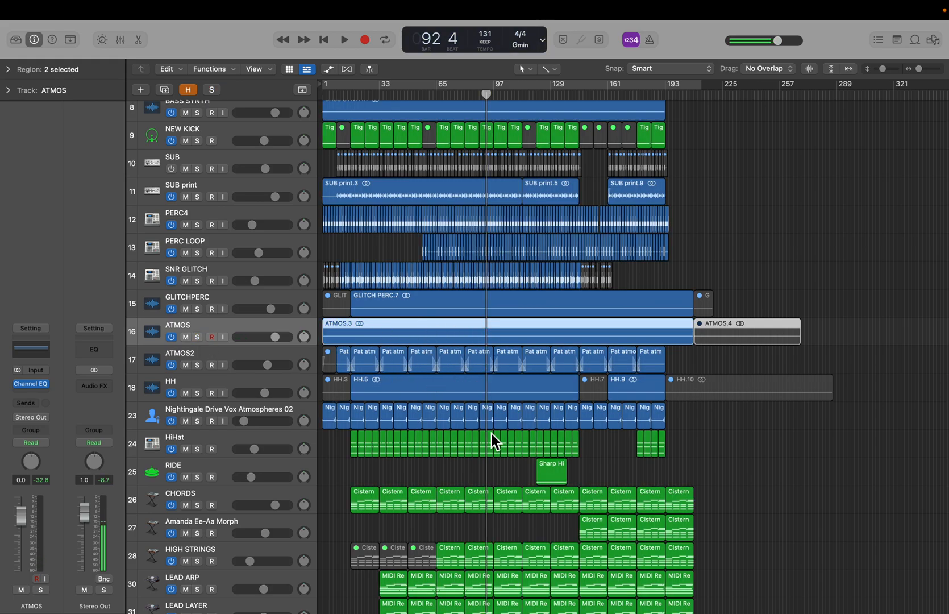
{"action": "left_click", "coordinate": [482, 469]}
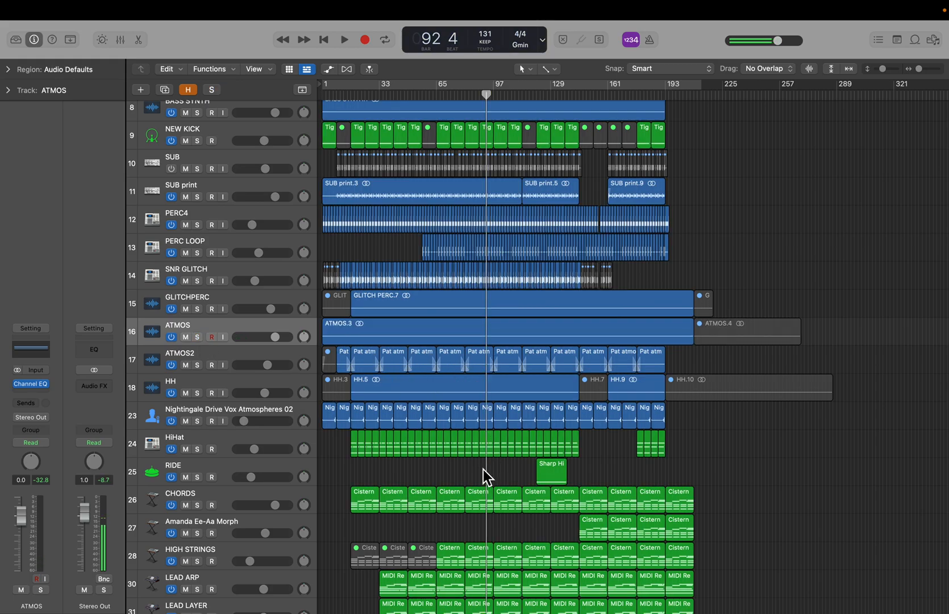
Inspect the crossfaded loop regions on ATMOS2 and play the track in solo from bar 92.
{"action": "left_click", "coordinate": [195, 357]}
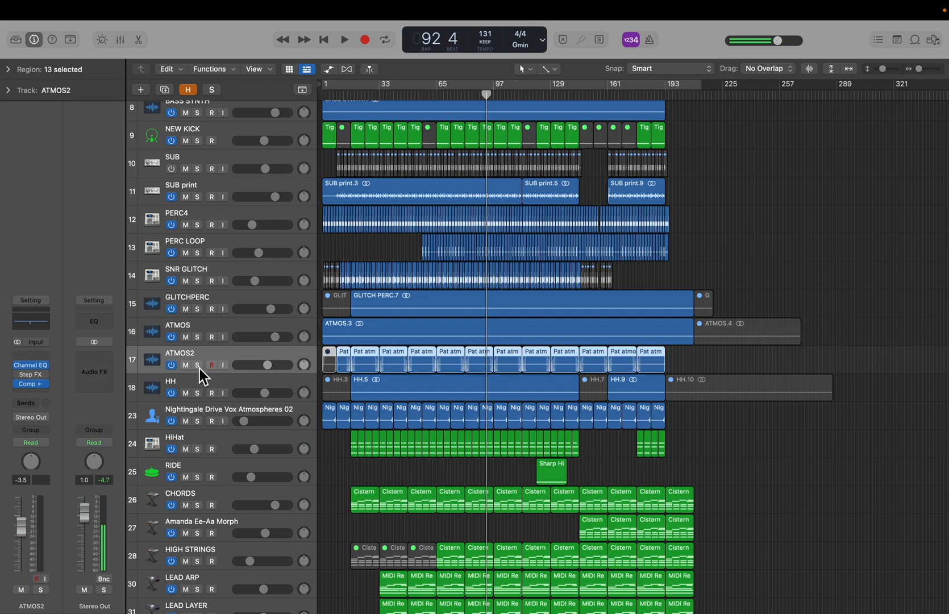
{"action": "scroll", "coordinate": [312, 351], "scroll_direction": "up", "scroll_amount": 5}
{"action": "scroll", "coordinate": [406, 368], "scroll_direction": "up", "scroll_amount": 2}
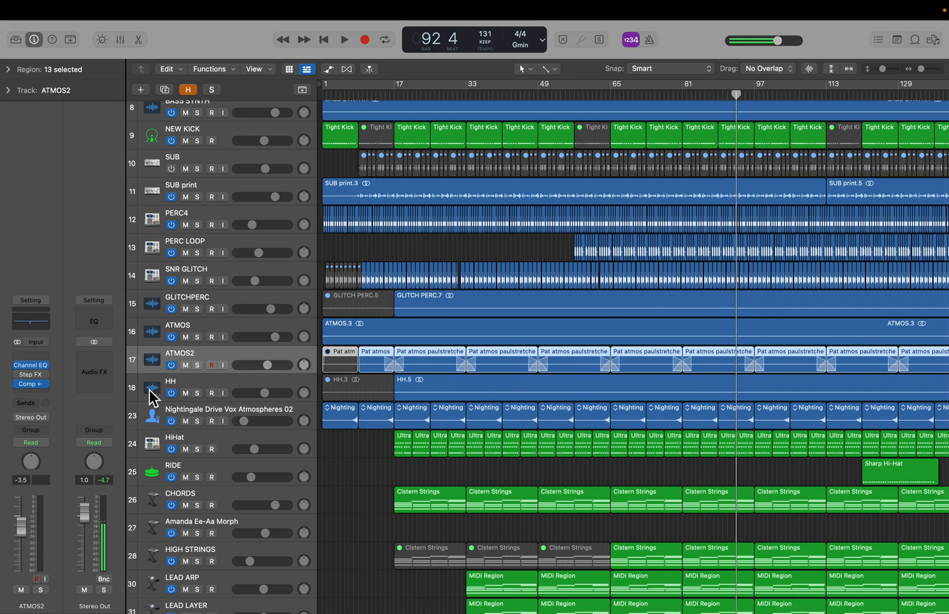
{"action": "mouse_move", "coordinate": [293, 611]}
{"action": "scroll", "coordinate": [577, 449], "scroll_direction": "right", "scroll_amount": 10}
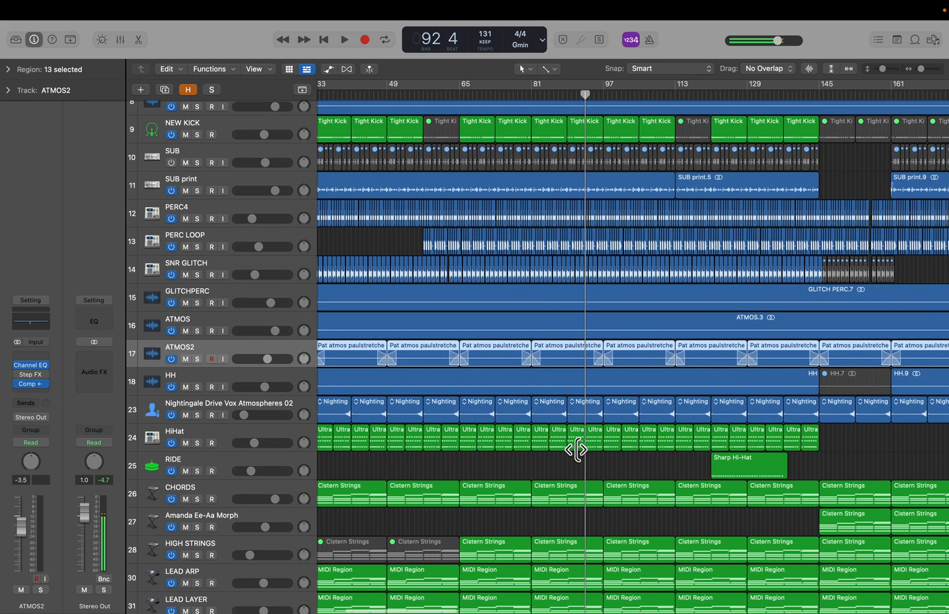
{"action": "left_click", "coordinate": [199, 360]}
{"action": "key", "text": "space"}
{"action": "scroll", "coordinate": [336, 362], "scroll_direction": "right", "scroll_amount": 10}
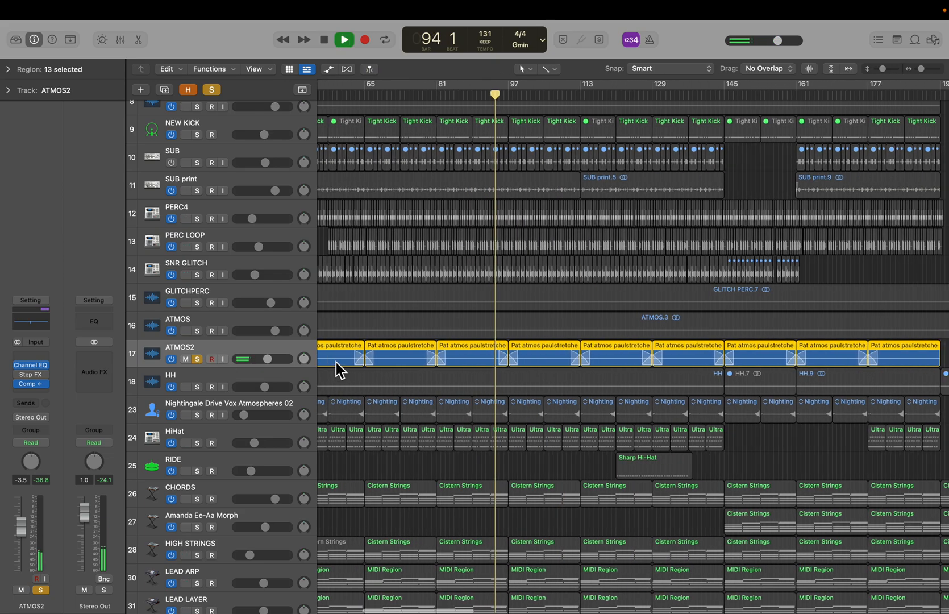
{"action": "key", "text": "space"}
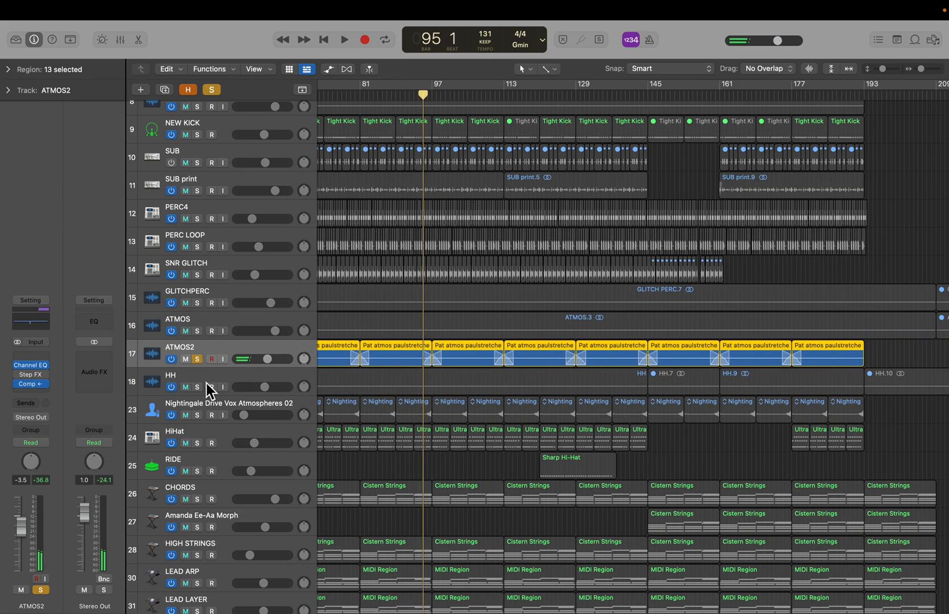
Check the Channel EQ curve on ATMOS2, close the plug-in and end the track's solo.
{"action": "left_click", "coordinate": [30, 366]}
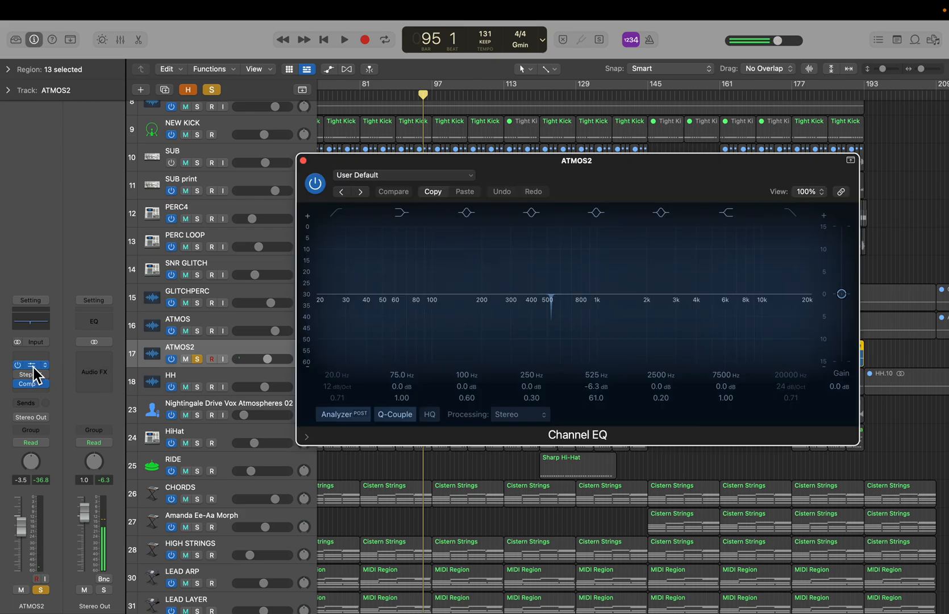
{"action": "left_click", "coordinate": [303, 161]}
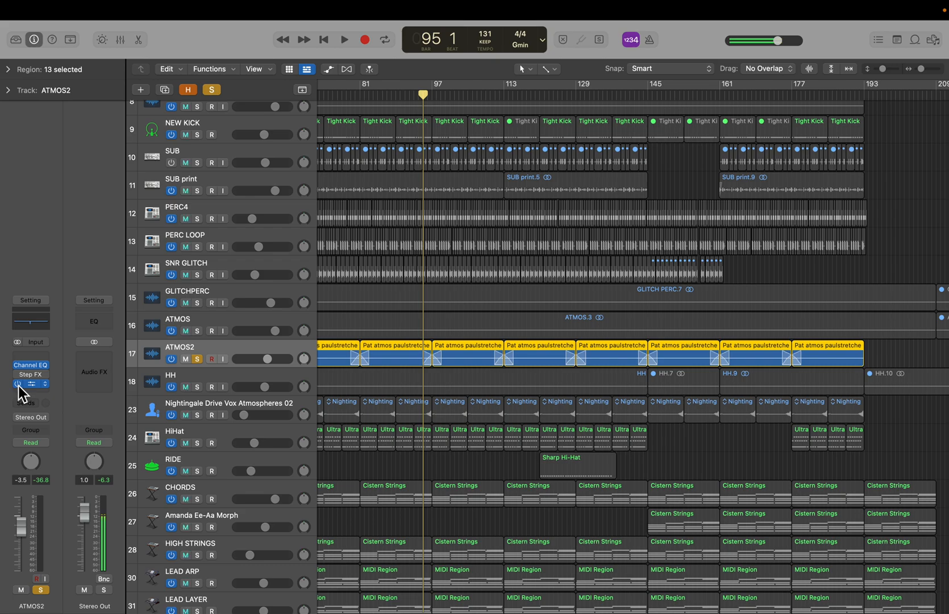
{"action": "left_click", "coordinate": [199, 358]}
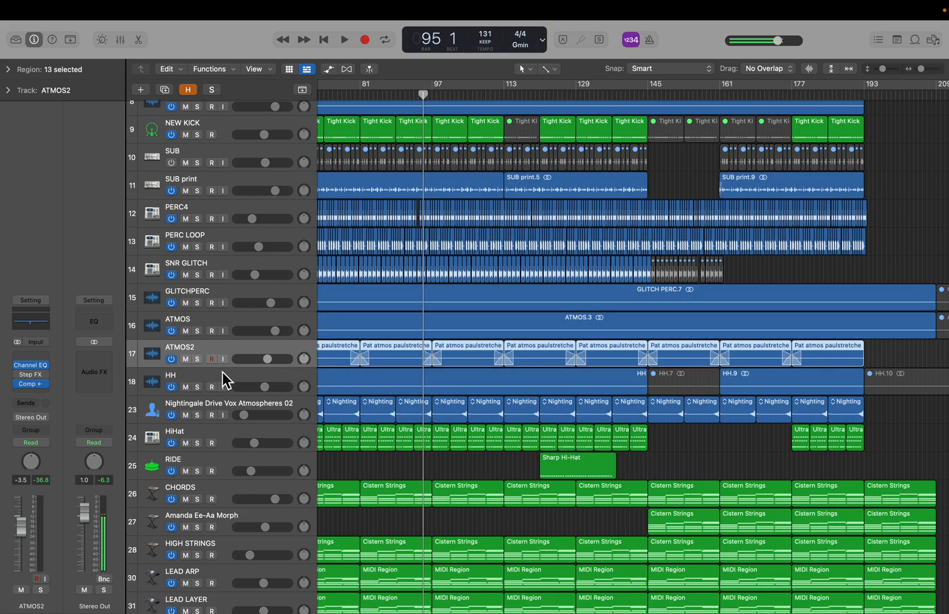
Select the HH track, play it in solo from bar 95 and end the solo.
{"action": "left_click", "coordinate": [197, 382]}
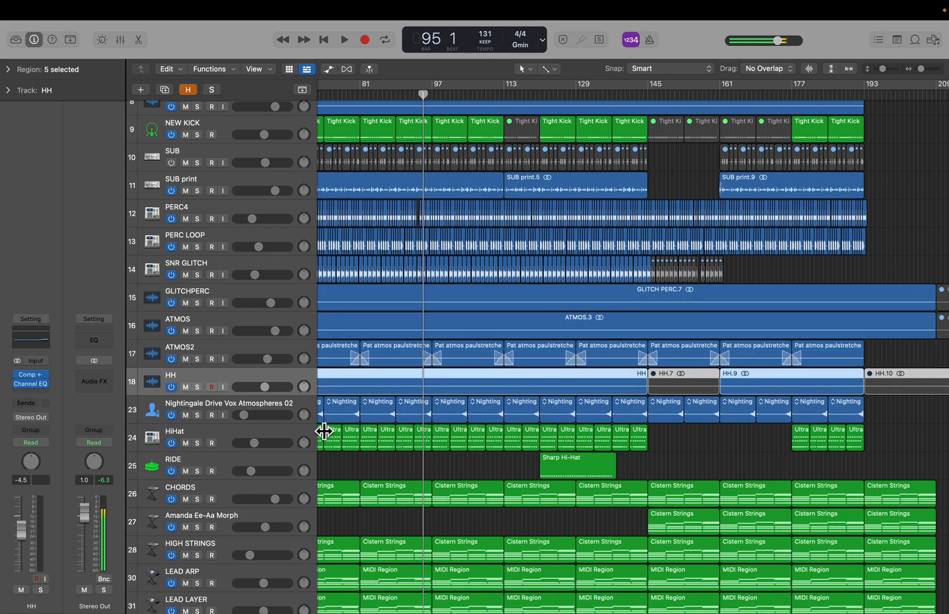
{"action": "scroll", "coordinate": [349, 443], "scroll_direction": "left", "scroll_amount": 5}
{"action": "scroll", "coordinate": [402, 447], "scroll_direction": "left", "scroll_amount": 8}
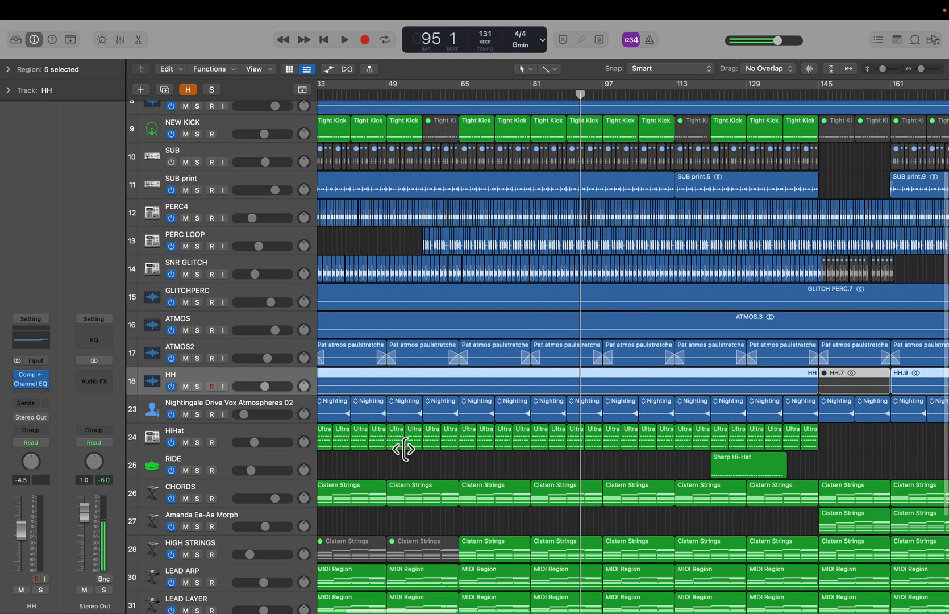
{"action": "left_click", "coordinate": [197, 386]}
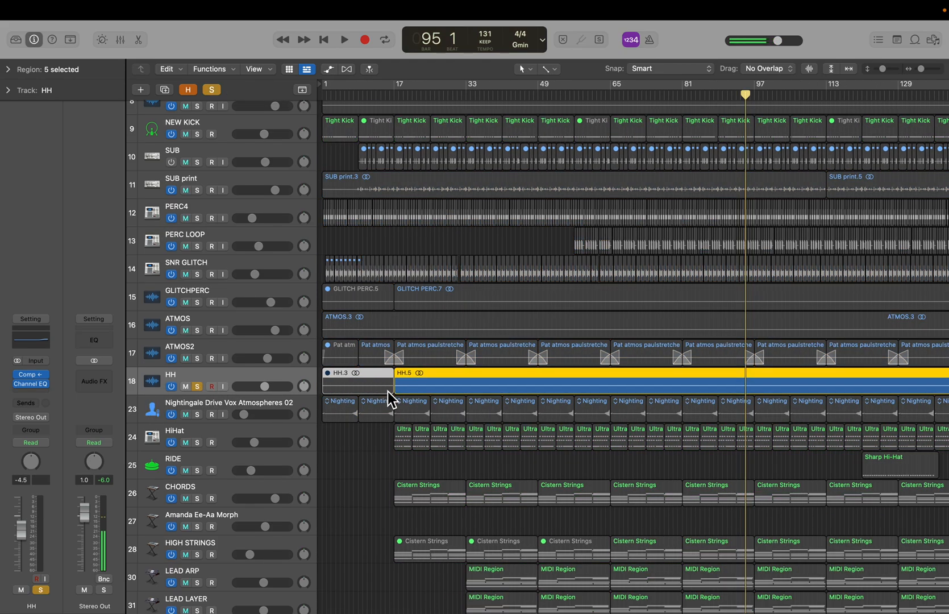
{"action": "key", "text": "space"}
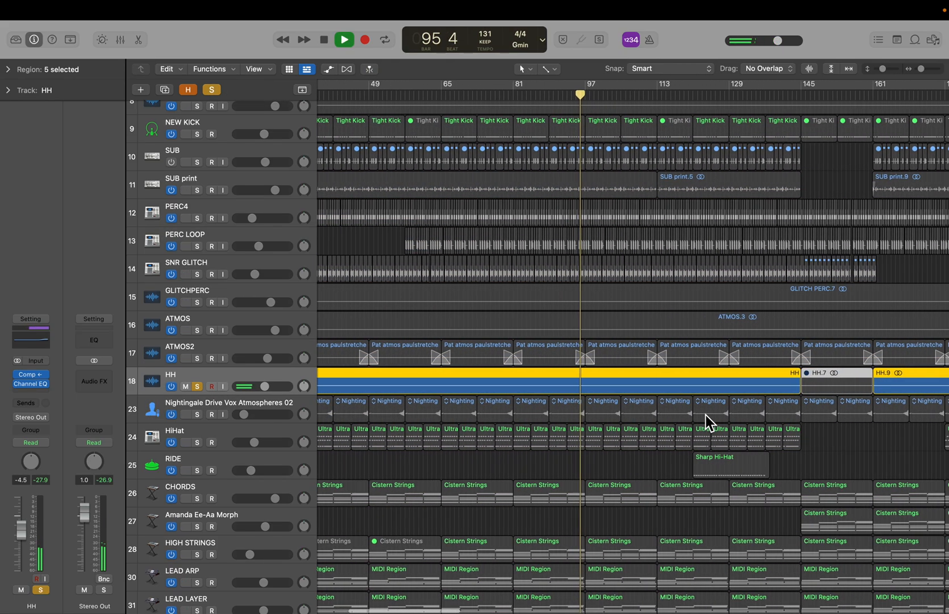
{"action": "key", "text": "space"}
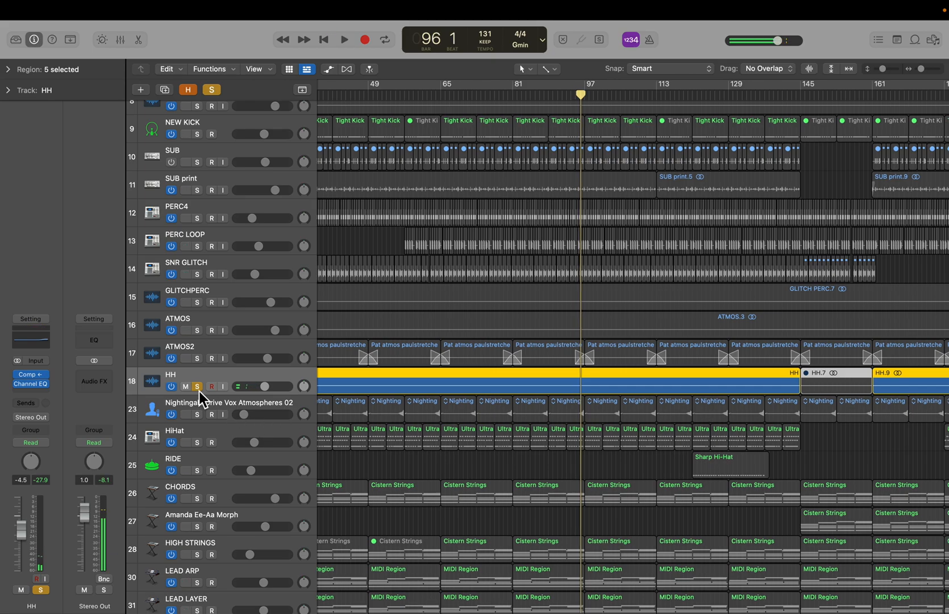
{"action": "left_click", "coordinate": [198, 387]}
Place the playhead at bar 177 and compare the SUB print.9, HH.9 and NEW KICK regions around it.
{"action": "scroll", "coordinate": [491, 444], "scroll_direction": "right", "scroll_amount": 10}
{"action": "scroll", "coordinate": [491, 445], "scroll_direction": "right", "scroll_amount": 2}
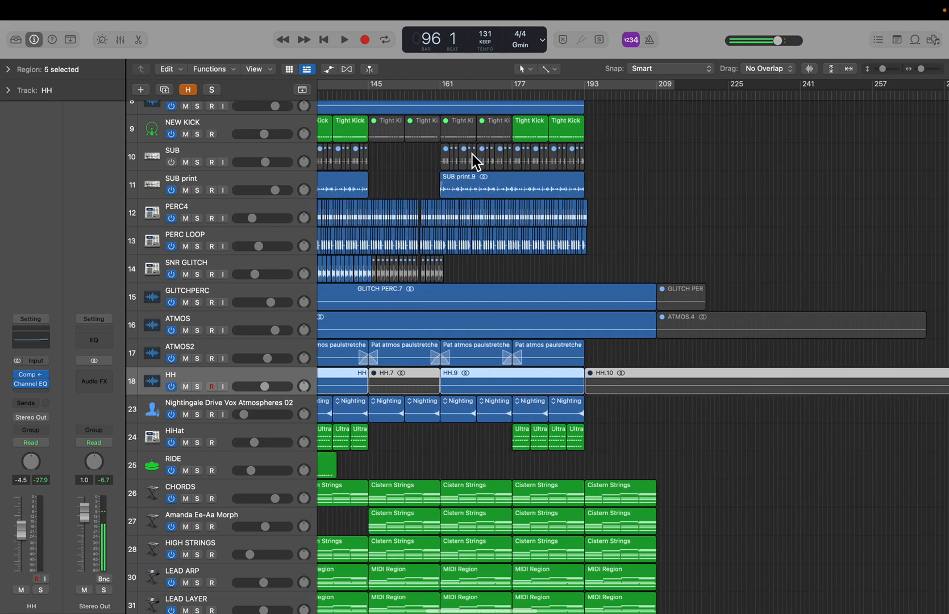
{"action": "left_click", "coordinate": [512, 95]}
{"action": "scroll", "coordinate": [493, 217], "scroll_direction": "up", "scroll_amount": 5}
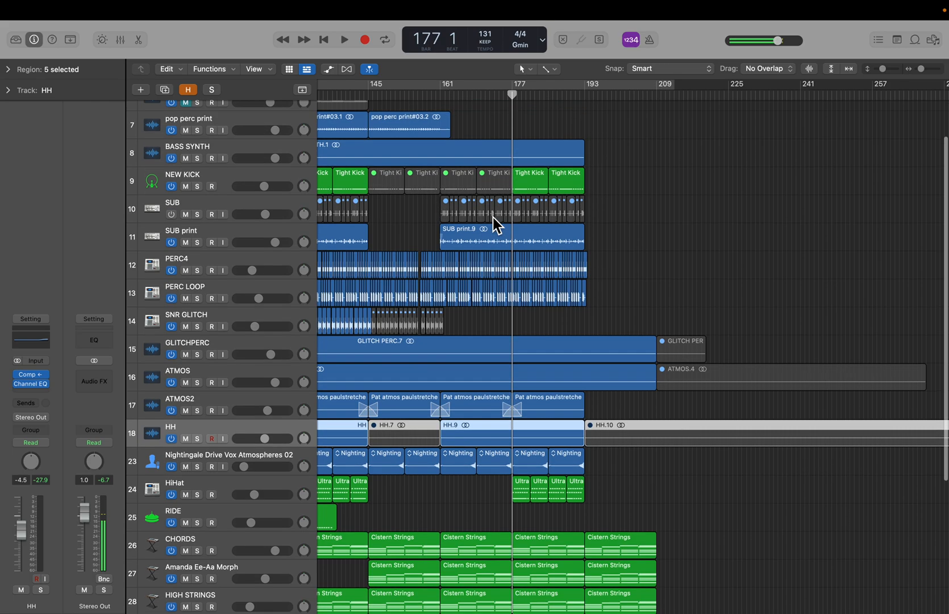
{"action": "left_click", "coordinate": [460, 242]}
{"action": "left_click", "coordinate": [491, 240]}
{"action": "scroll", "coordinate": [473, 408], "scroll_direction": "down", "scroll_amount": 3}
{"action": "left_click", "coordinate": [466, 429]}
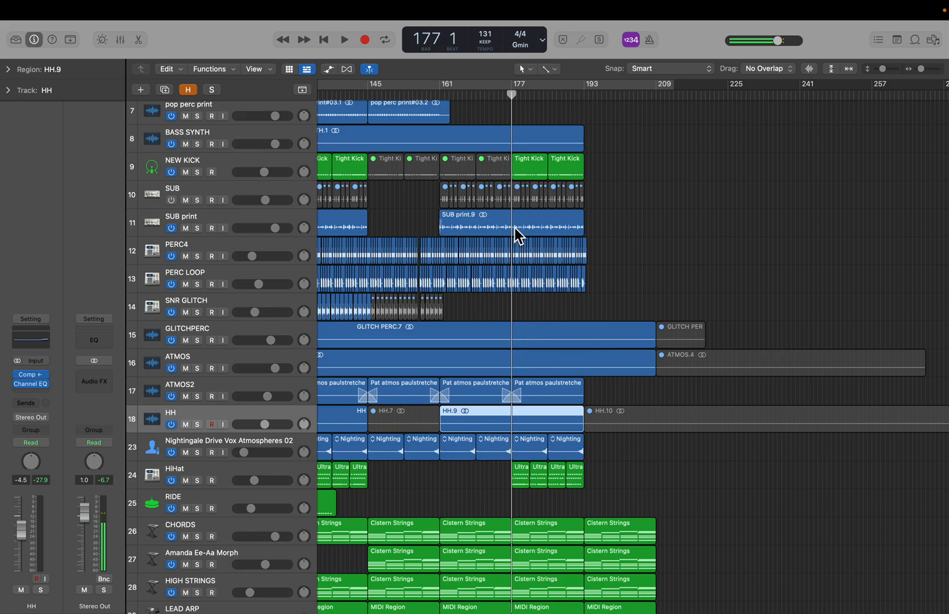
{"action": "left_click", "coordinate": [540, 174]}
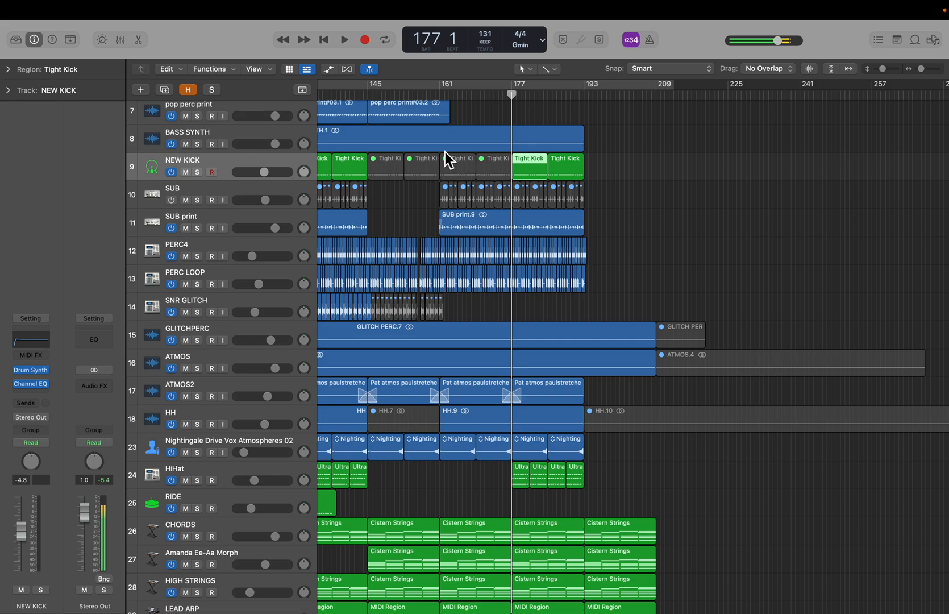
{"action": "left_click", "coordinate": [485, 426]}
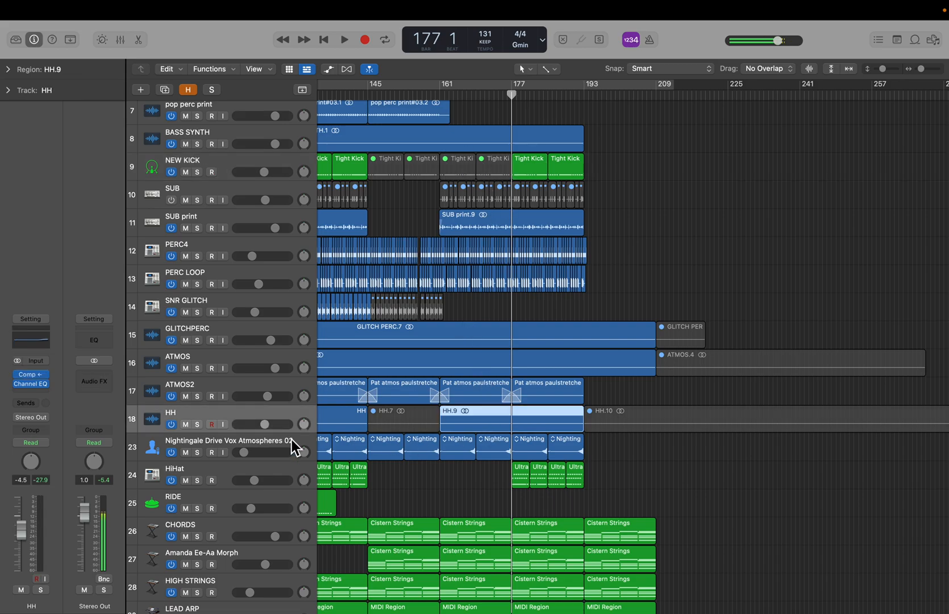
Play HH in solo from about bar 170, add NEW KICK to the solo during playback, and clear all solos.
{"action": "left_click", "coordinate": [197, 424]}
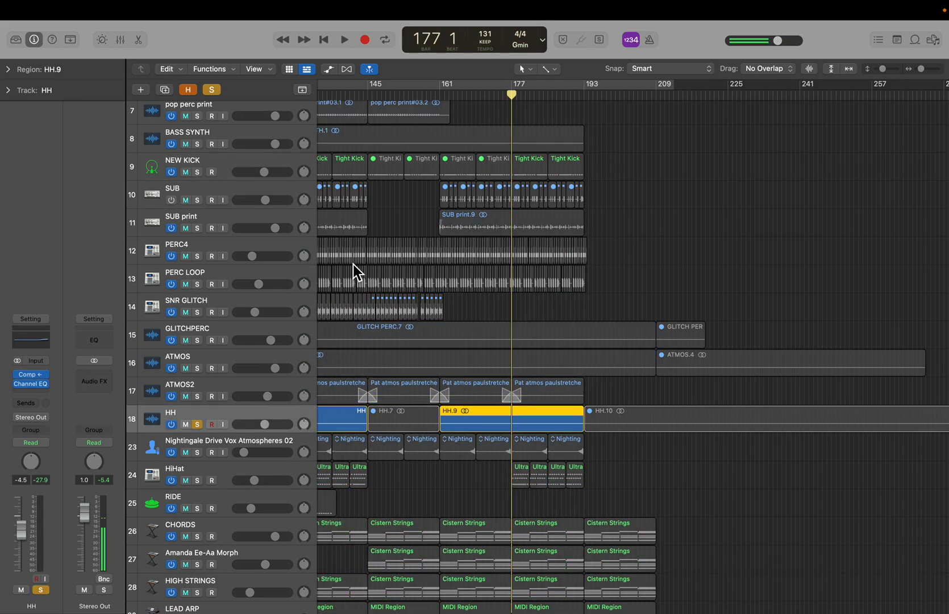
{"action": "left_click", "coordinate": [480, 94]}
{"action": "key", "text": "space"}
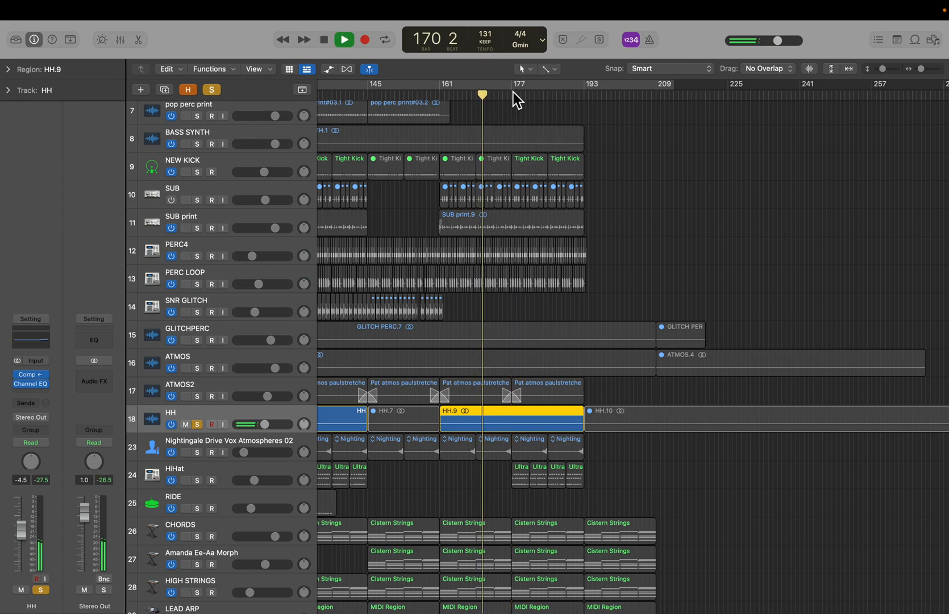
{"action": "left_click", "coordinate": [198, 174]}
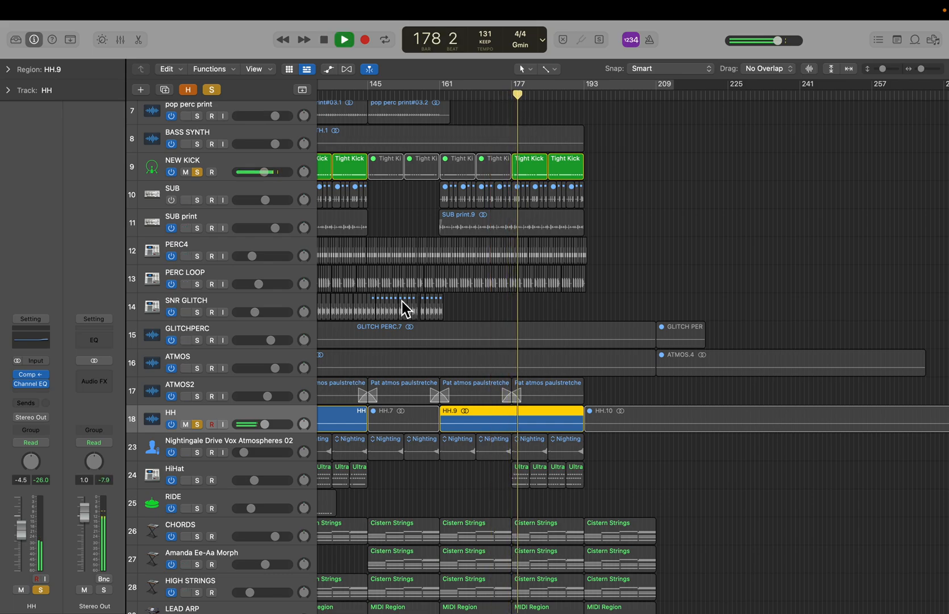
{"action": "key", "text": "space"}
{"action": "left_click", "coordinate": [211, 89]}
Solo the tracks from pop perc print through HH together and play them briefly from bar 178.
{"action": "scroll", "coordinate": [375, 355], "scroll_direction": "down", "scroll_amount": 4}
{"action": "scroll", "coordinate": [374, 354], "scroll_direction": "left", "scroll_amount": 8}
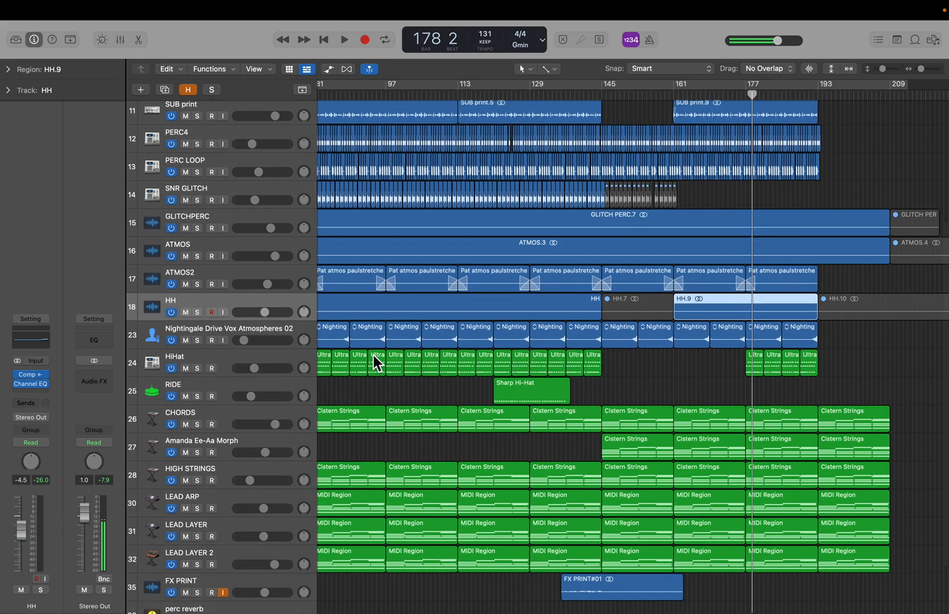
{"action": "scroll", "coordinate": [374, 355], "scroll_direction": "up", "scroll_amount": 6}
{"action": "scroll", "coordinate": [276, 282], "scroll_direction": "down", "scroll_amount": 1}
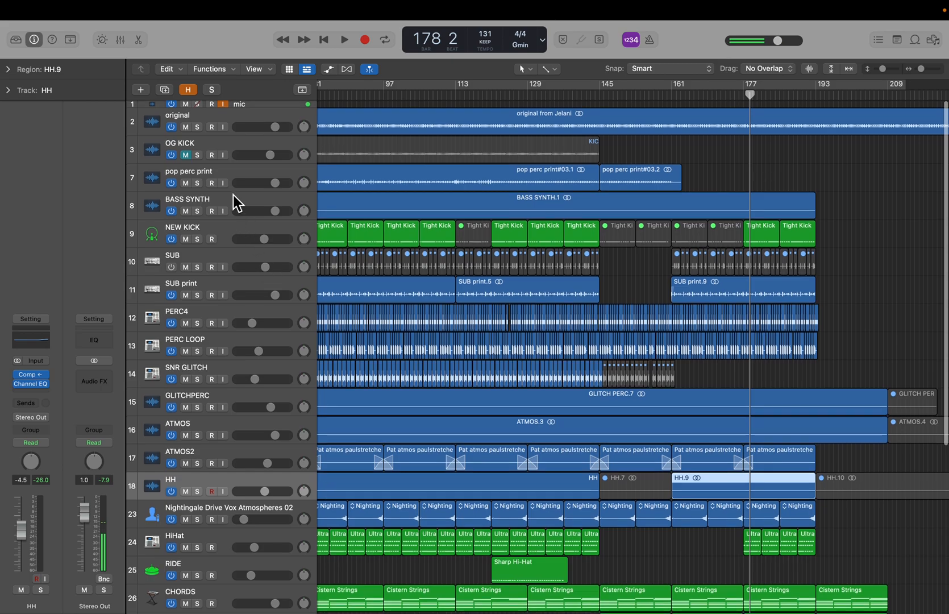
{"action": "left_click", "coordinate": [216, 226], "text": "shift"}
{"action": "left_click_drag", "start_coordinate": [199, 237], "coordinate": [199, 161]}
{"action": "key", "text": "space"}
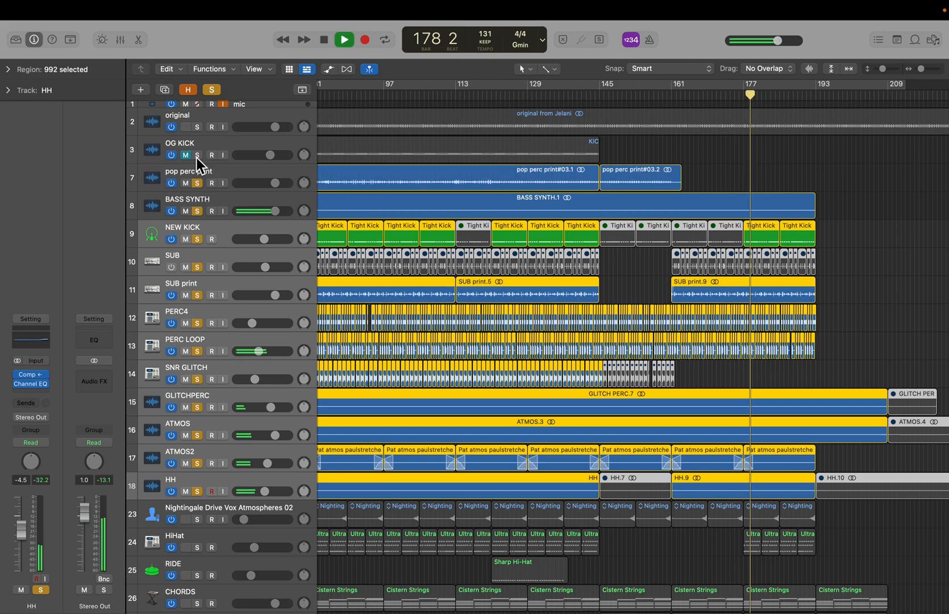
{"action": "key", "text": "space"}
Play the soloed group of tracks from bar 103 while looking over their regions, and clear all solos.
{"action": "left_click", "coordinate": [410, 86]}
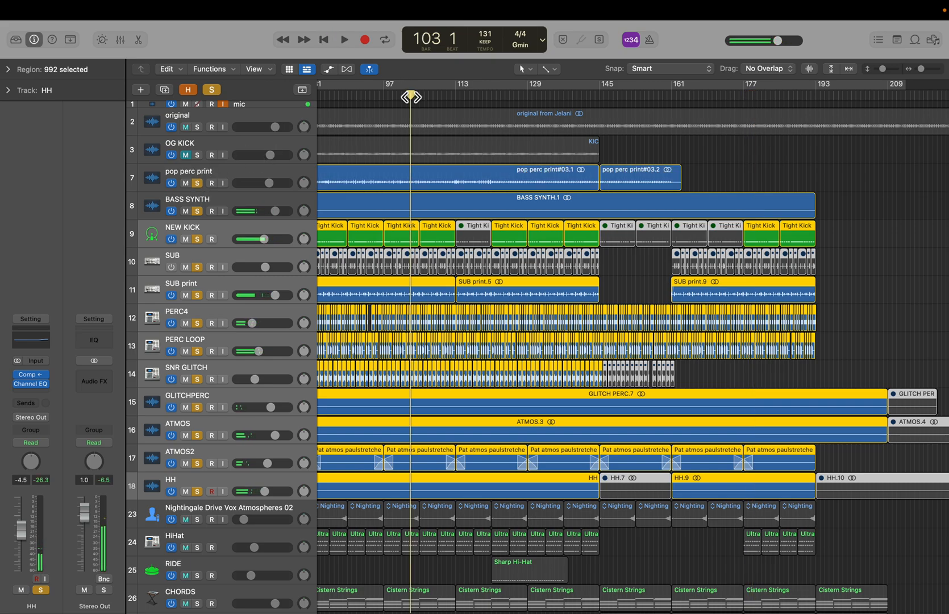
{"action": "key", "text": "space"}
{"action": "scroll", "coordinate": [478, 291], "scroll_direction": "down", "scroll_amount": 5}
{"action": "scroll", "coordinate": [478, 291], "scroll_direction": "left", "scroll_amount": 5}
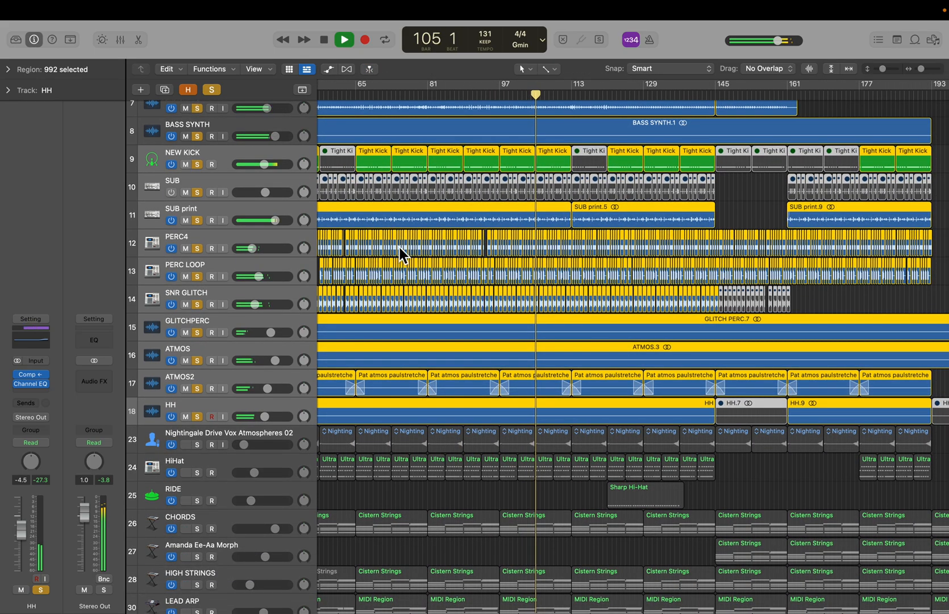
{"action": "scroll", "coordinate": [459, 355], "scroll_direction": "down", "scroll_amount": 1}
{"action": "scroll", "coordinate": [459, 355], "scroll_direction": "left", "scroll_amount": 1}
{"action": "scroll", "coordinate": [459, 355], "scroll_direction": "down", "scroll_amount": 3}
{"action": "scroll", "coordinate": [459, 355], "scroll_direction": "left", "scroll_amount": 2}
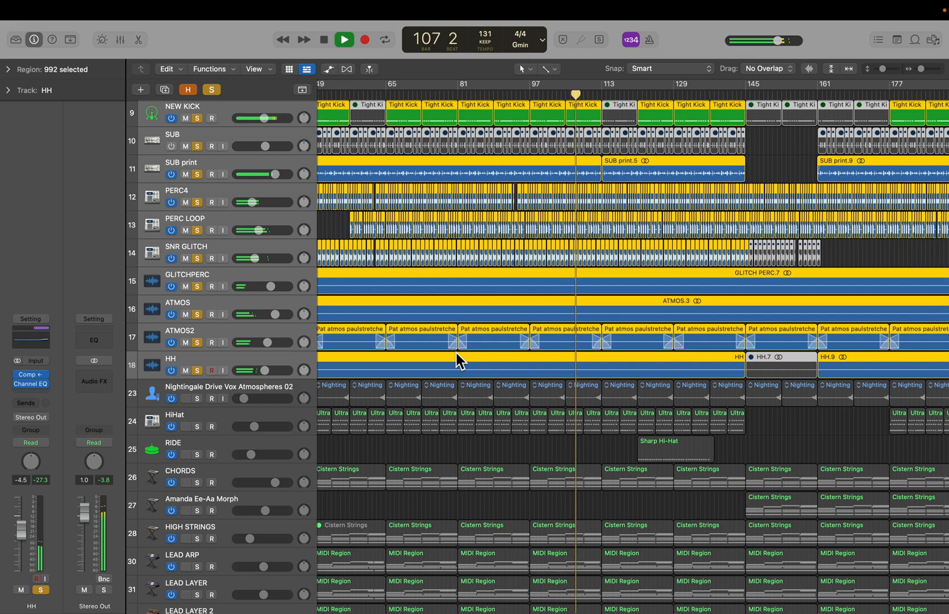
{"action": "key", "text": "space"}
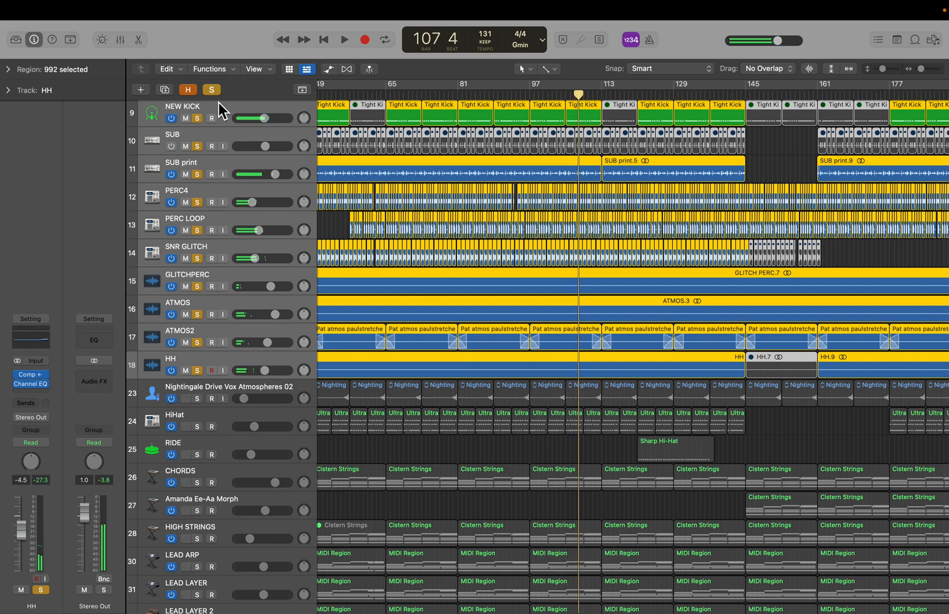
{"action": "left_click", "coordinate": [212, 90]}
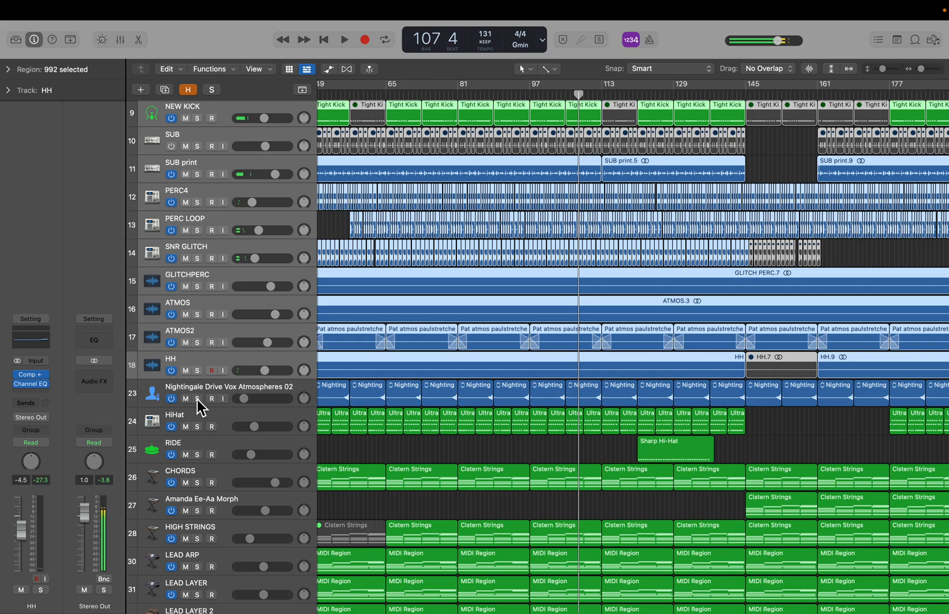
Clear the region selection and select the Nightingale Drive Vox Atmospheres 02 track.
{"action": "left_click", "coordinate": [379, 457]}
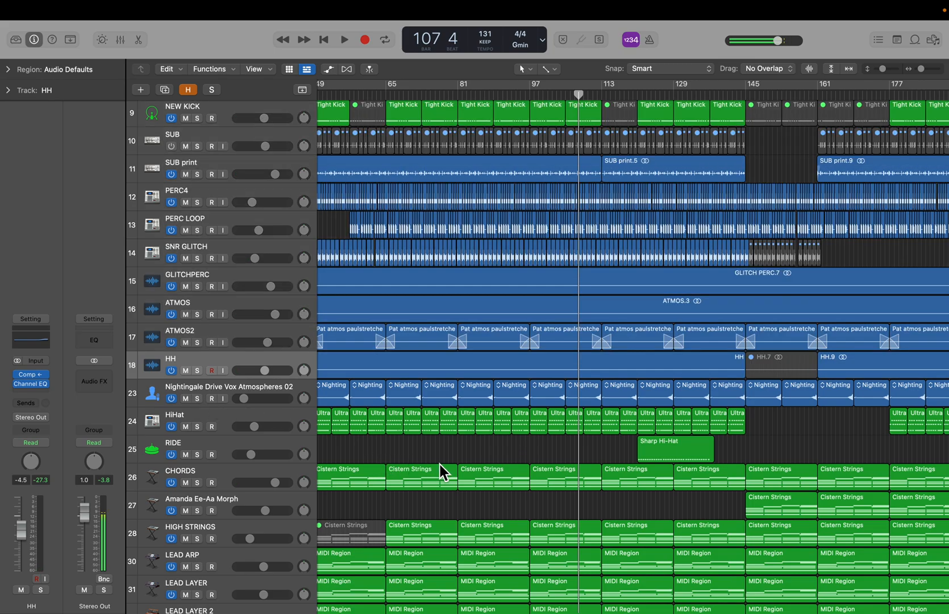
{"action": "scroll", "coordinate": [440, 464], "scroll_direction": "left", "scroll_amount": 3}
{"action": "left_click", "coordinate": [206, 389]}
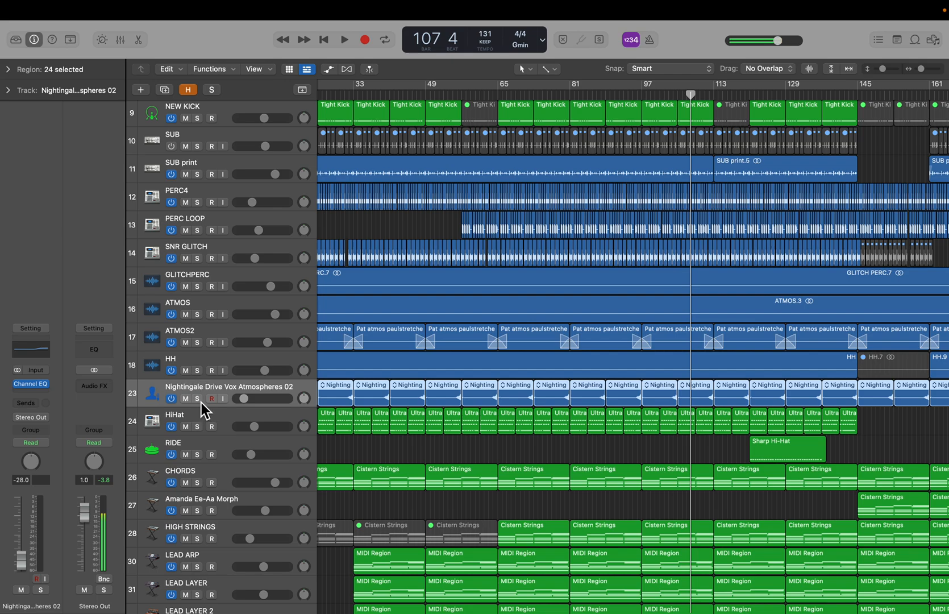
Play the Nightingale Drive Vox Atmospheres 02 track in solo from bar 107 and clear its solo.
{"action": "left_click", "coordinate": [210, 399]}
{"action": "left_click", "coordinate": [197, 398]}
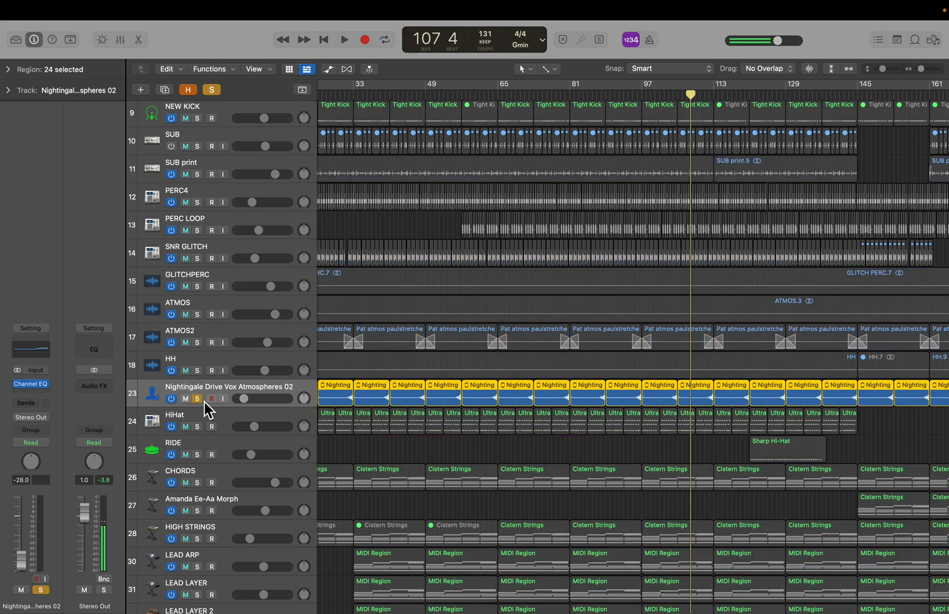
{"action": "key", "text": "space"}
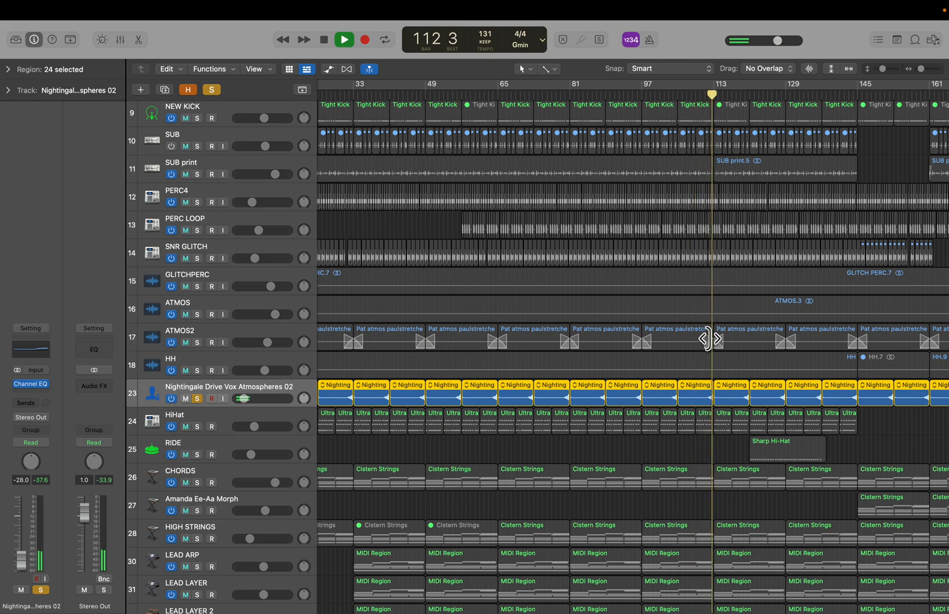
{"action": "key", "text": "space"}
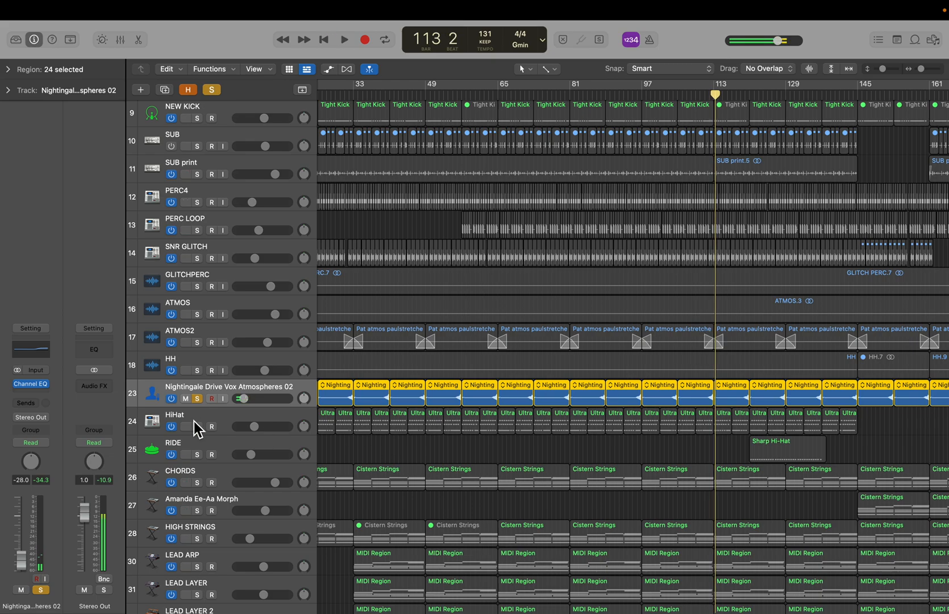
{"action": "left_click", "coordinate": [198, 399]}
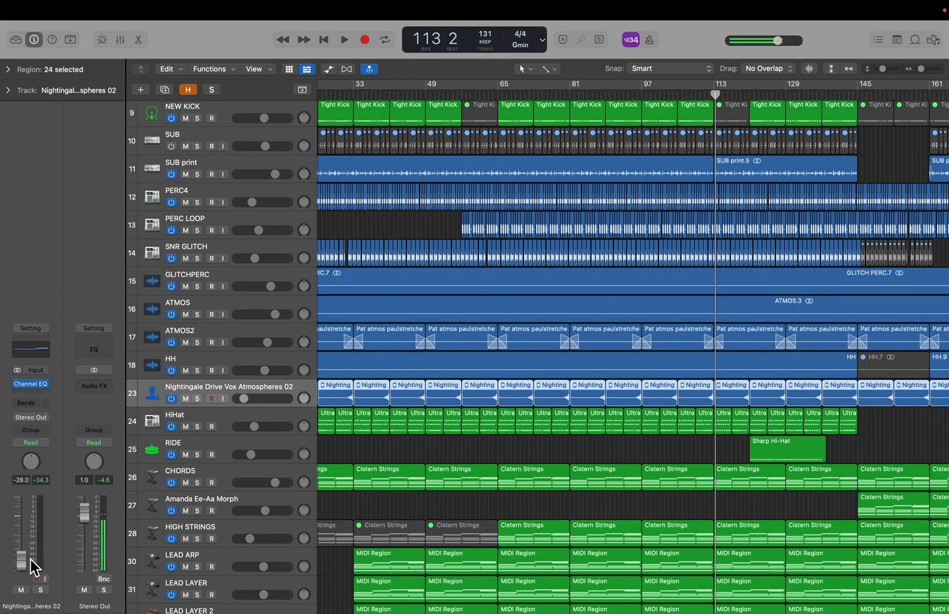
Select the HiHat track, examine the note pattern of its Ultrabeat regions in the Piano Roll, and close the editor.
{"action": "left_click", "coordinate": [396, 458]}
{"action": "scroll", "coordinate": [480, 465], "scroll_direction": "down", "scroll_amount": 3}
{"action": "scroll", "coordinate": [480, 464], "scroll_direction": "left", "scroll_amount": 3}
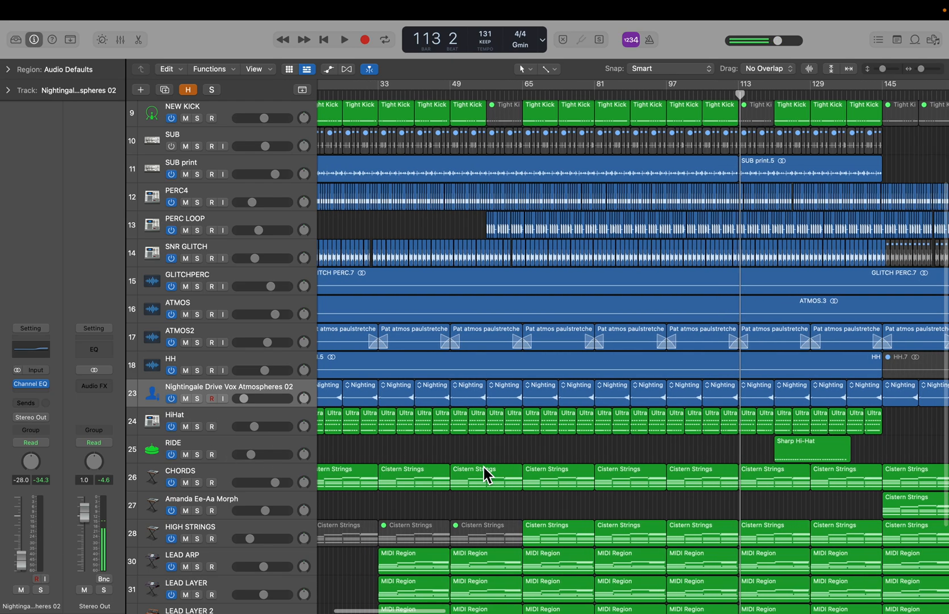
{"action": "scroll", "coordinate": [480, 465], "scroll_direction": "down", "scroll_amount": 4}
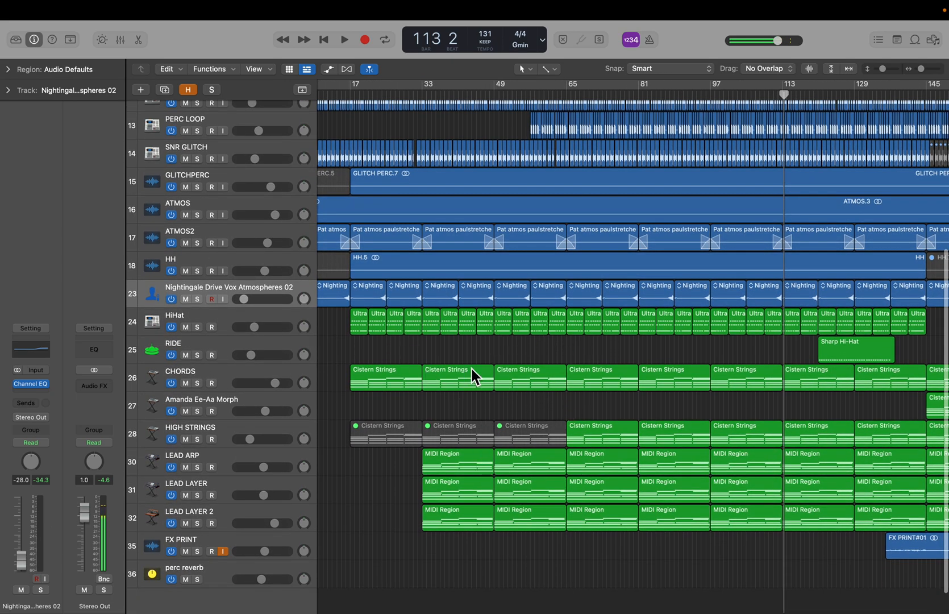
{"action": "left_click", "coordinate": [223, 321]}
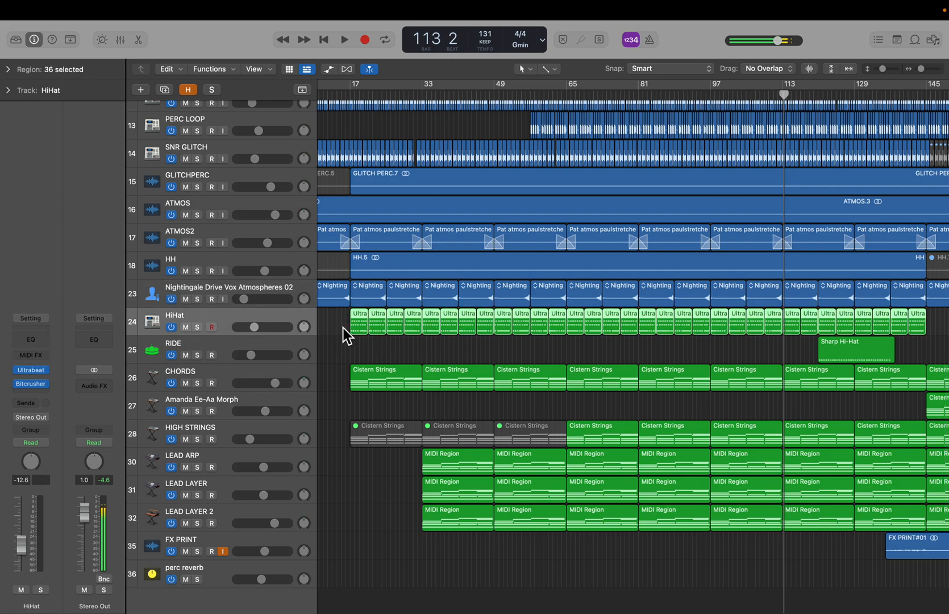
{"action": "double_click", "coordinate": [361, 329]}
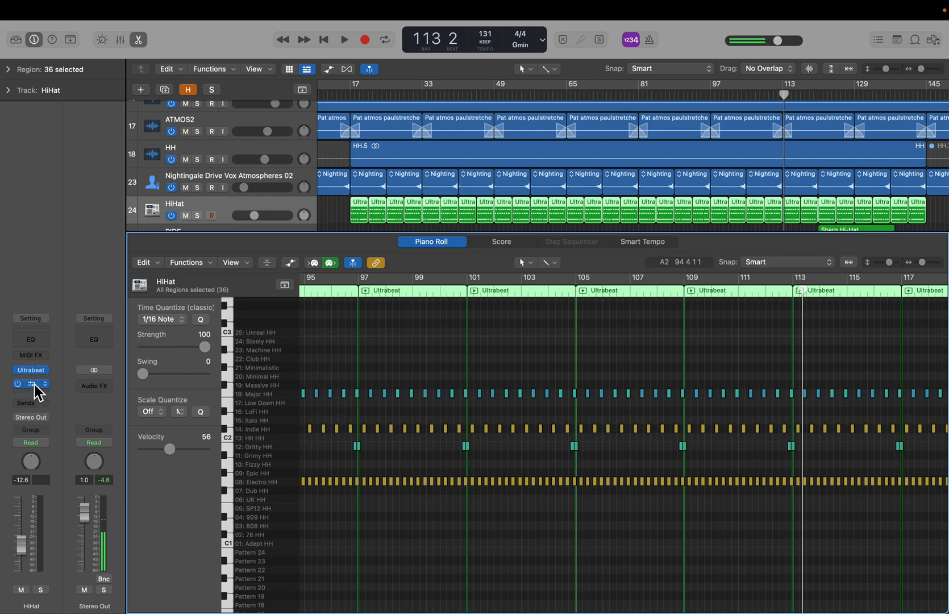
{"action": "key", "text": "e"}
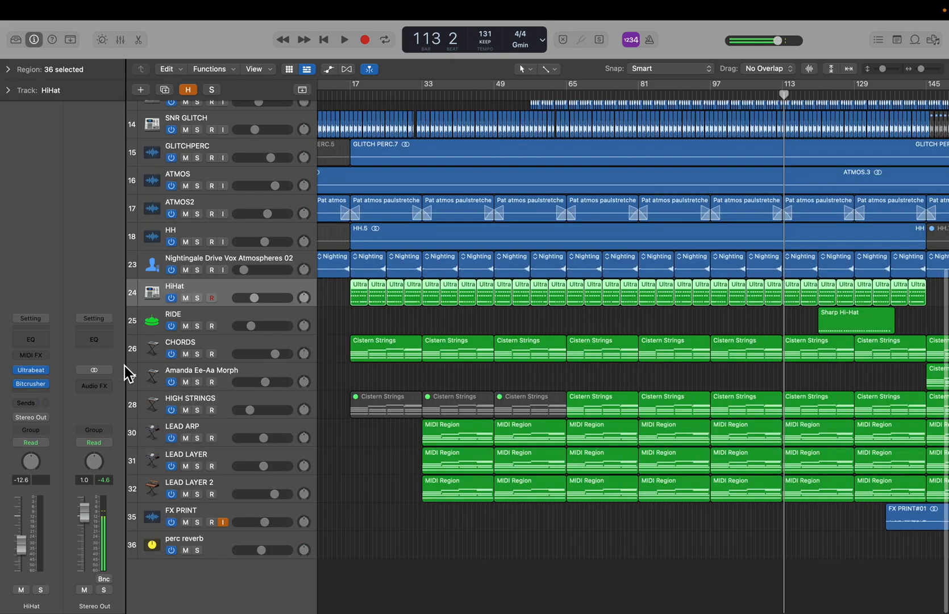
Bypass the HiHat track's Bitcrusher and play the track in solo from bar 113.
{"action": "mouse_move", "coordinate": [21, 381]}
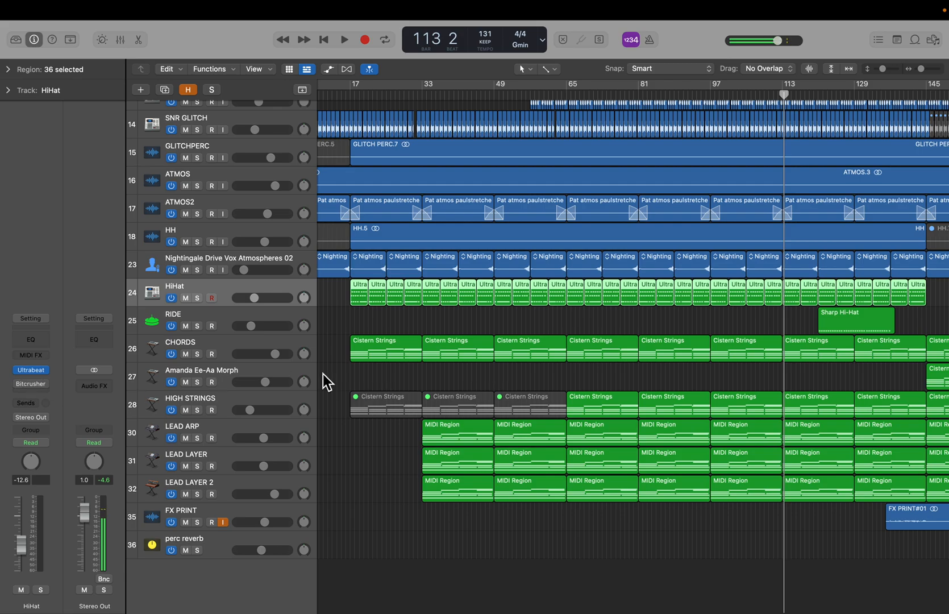
{"action": "left_click", "coordinate": [199, 298]}
{"action": "key", "text": "space"}
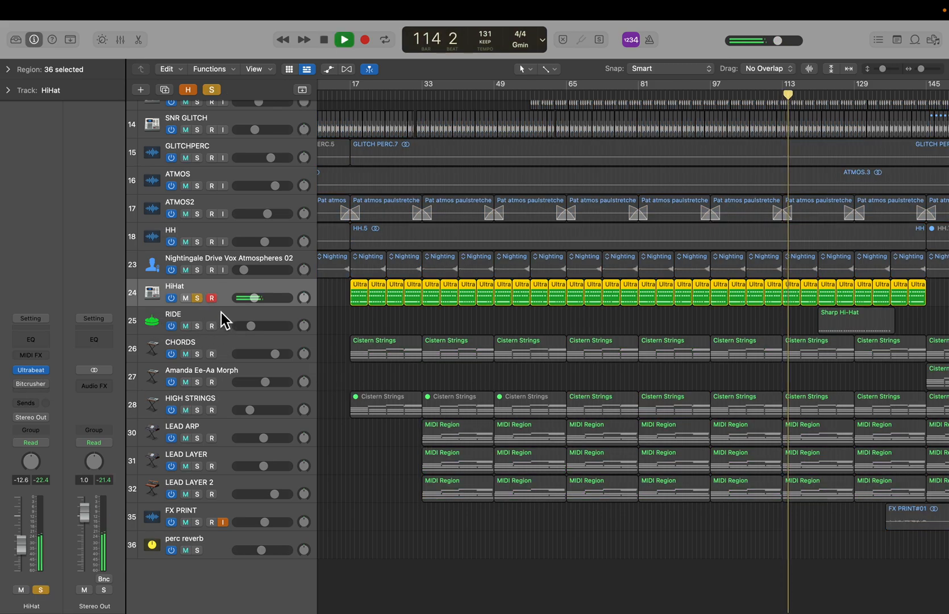
{"action": "scroll", "coordinate": [560, 334], "scroll_direction": "right", "scroll_amount": 5}
{"action": "key", "text": "space"}
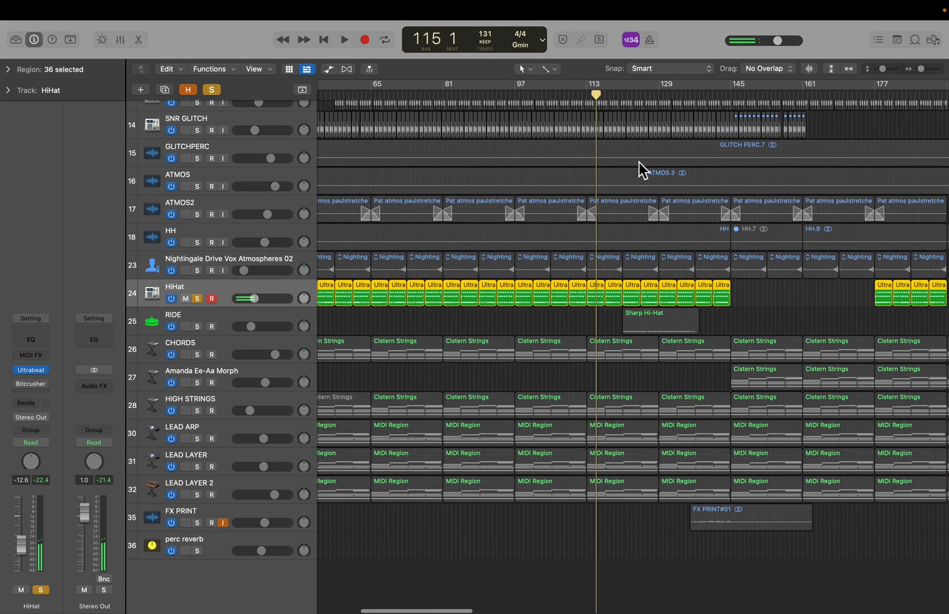
Add RIDE to the solo and play both tracks from bar 126 while viewing RIDE's Drum Synth settings.
{"action": "left_click", "coordinate": [197, 326]}
{"action": "scroll", "coordinate": [508, 356], "scroll_direction": "right", "scroll_amount": 2}
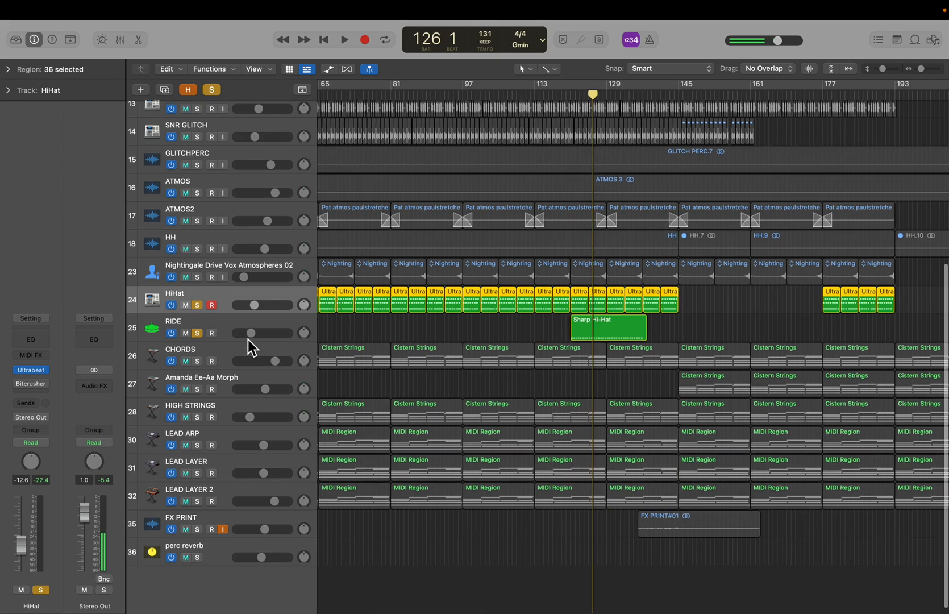
{"action": "left_click", "coordinate": [209, 329]}
{"action": "key", "text": "space"}
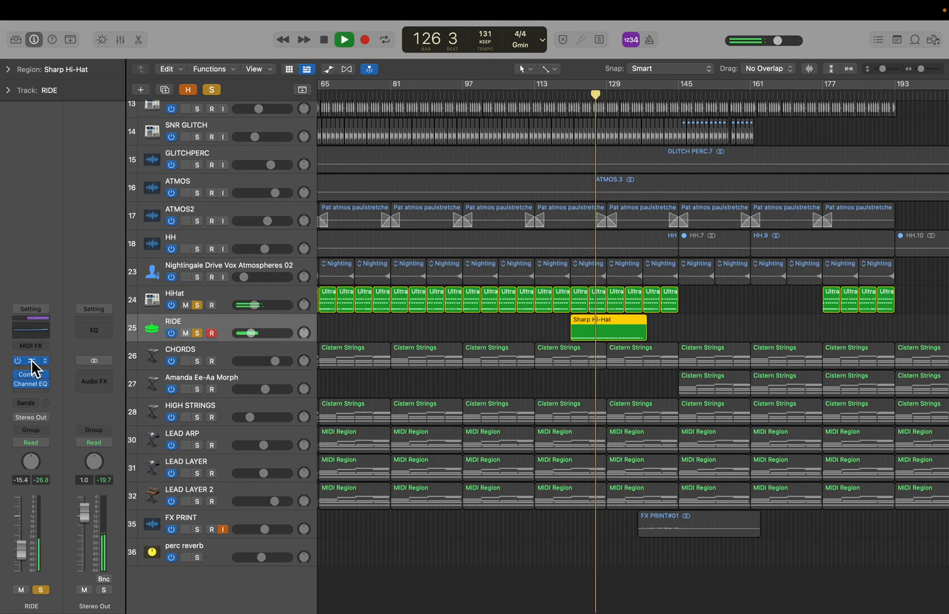
{"action": "left_click", "coordinate": [32, 361]}
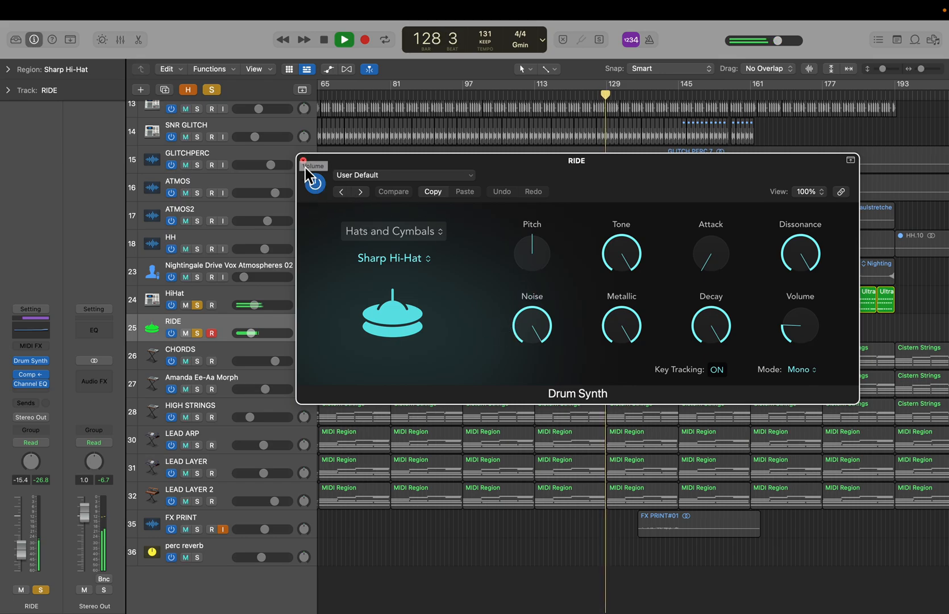
{"action": "left_click", "coordinate": [303, 161]}
{"action": "key", "text": "space"}
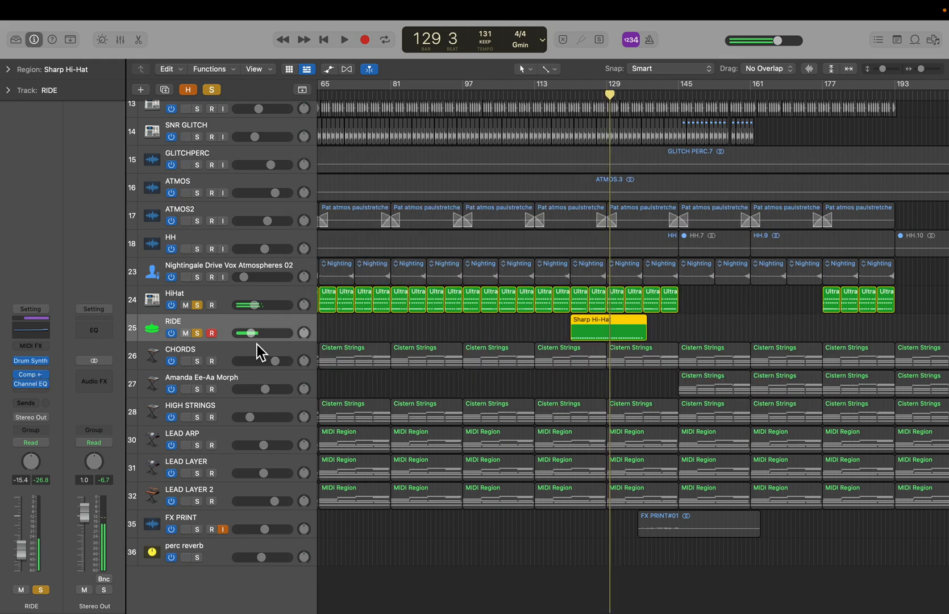
View the Channel EQ settings of the RIDE track and clear the solos on HiHat and RIDE.
{"action": "left_click", "coordinate": [31, 384]}
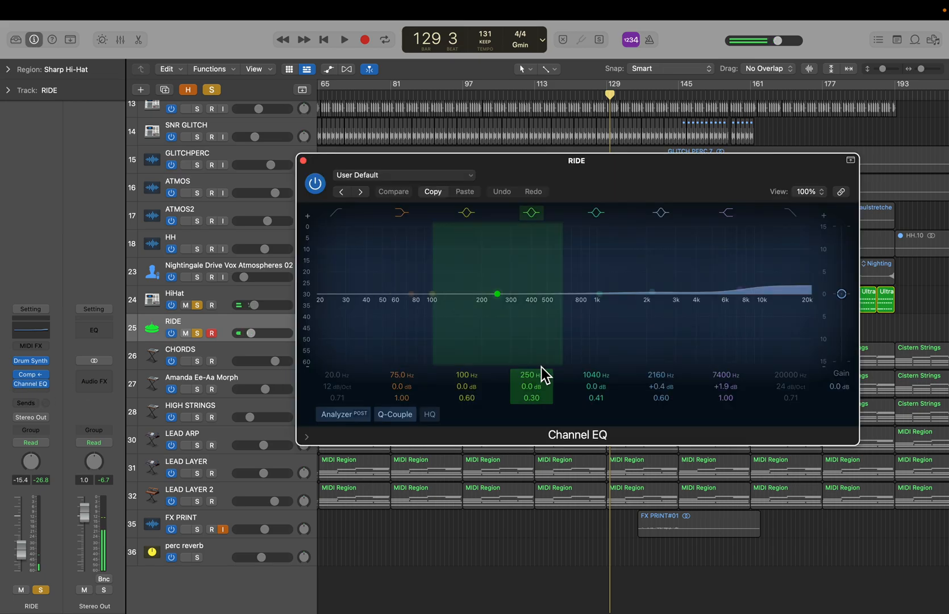
{"action": "left_click", "coordinate": [304, 161]}
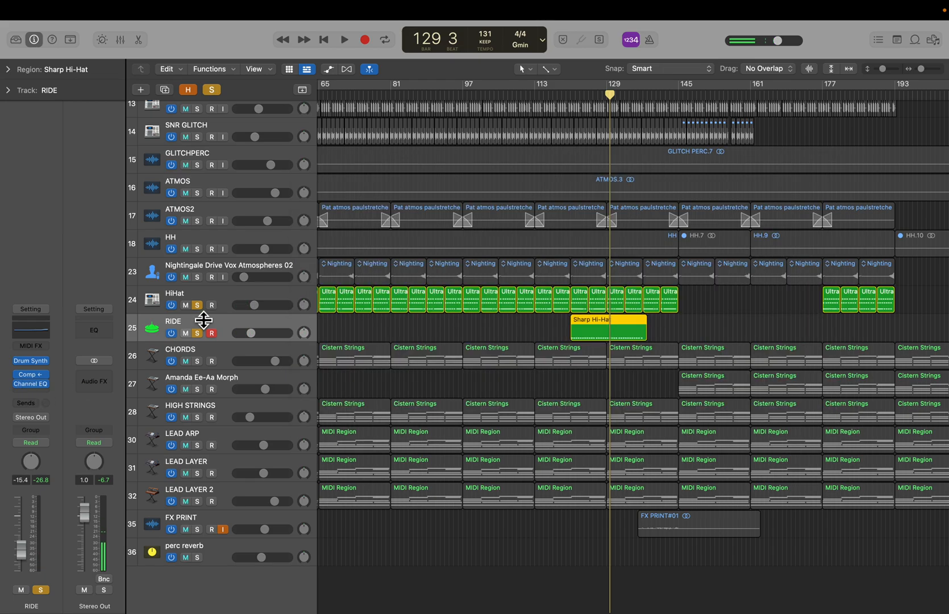
{"action": "left_click", "coordinate": [198, 306]}
{"action": "left_click", "coordinate": [199, 333]}
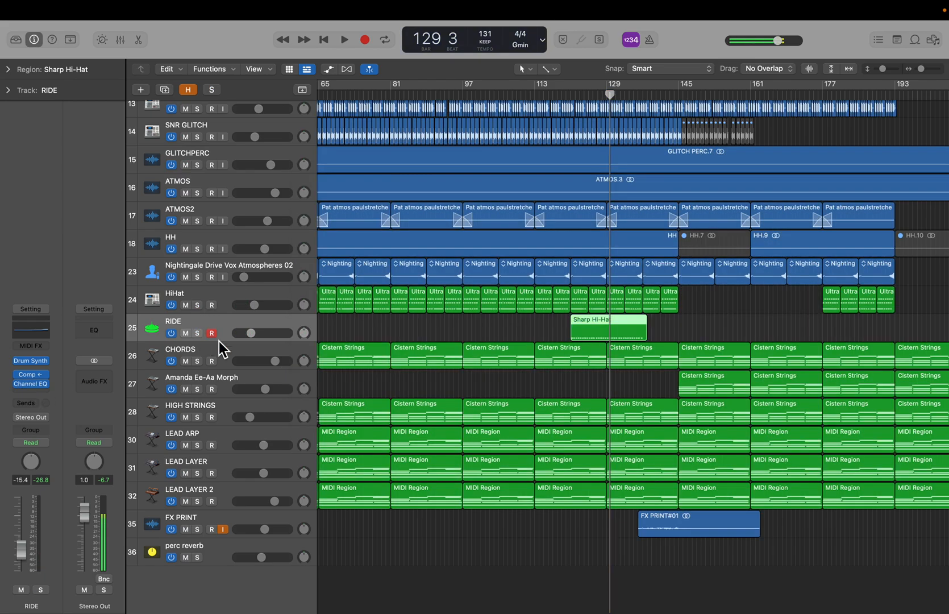
Select the CHORDS track, look over its regions along the arrangement, and clear the region selection.
{"action": "left_click", "coordinate": [469, 392]}
{"action": "key", "text": "super+Left"}
{"action": "key", "text": "super+Left"}
{"action": "key", "text": "super+Left"}
{"action": "key", "text": "super+Left"}
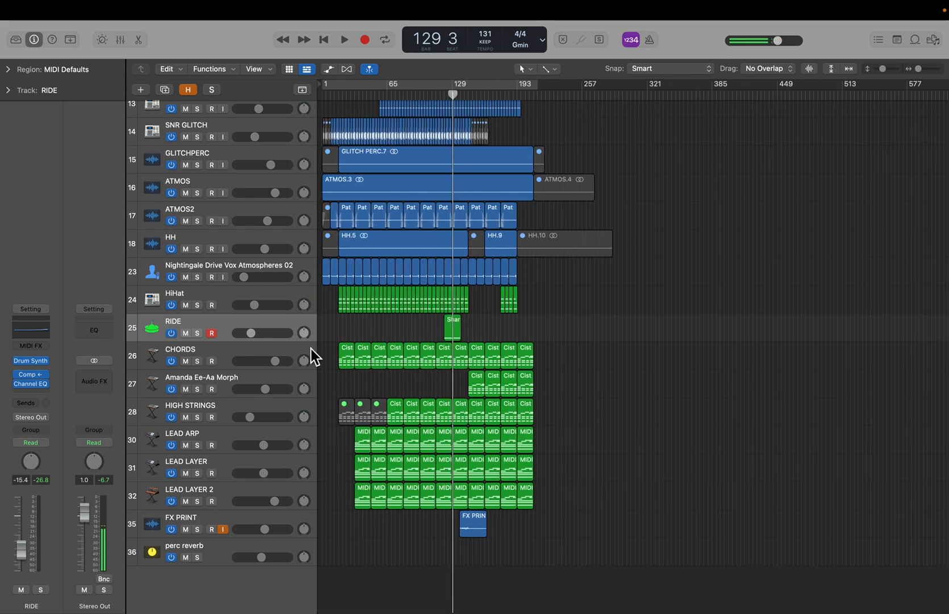
{"action": "left_click", "coordinate": [215, 356]}
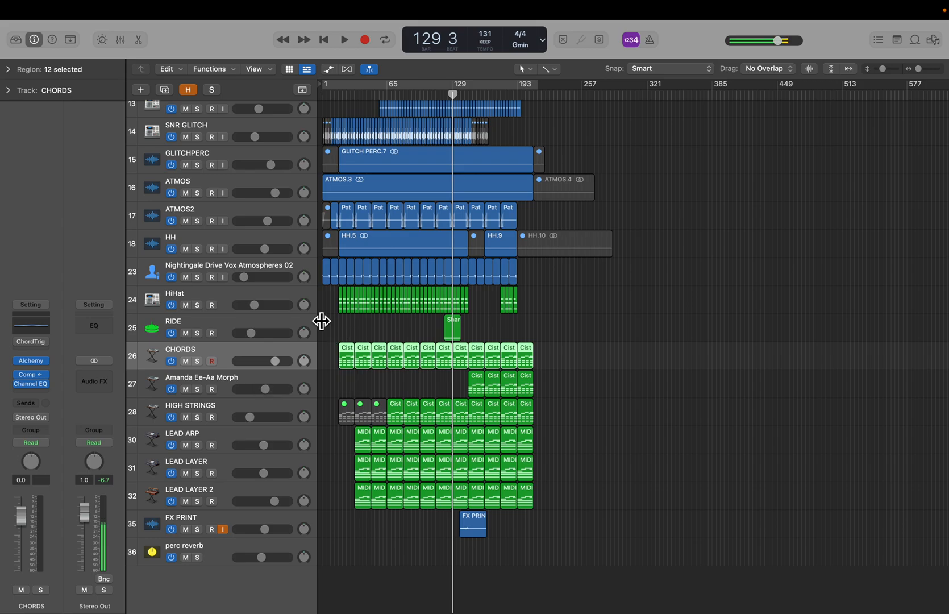
{"action": "key", "text": "z"}
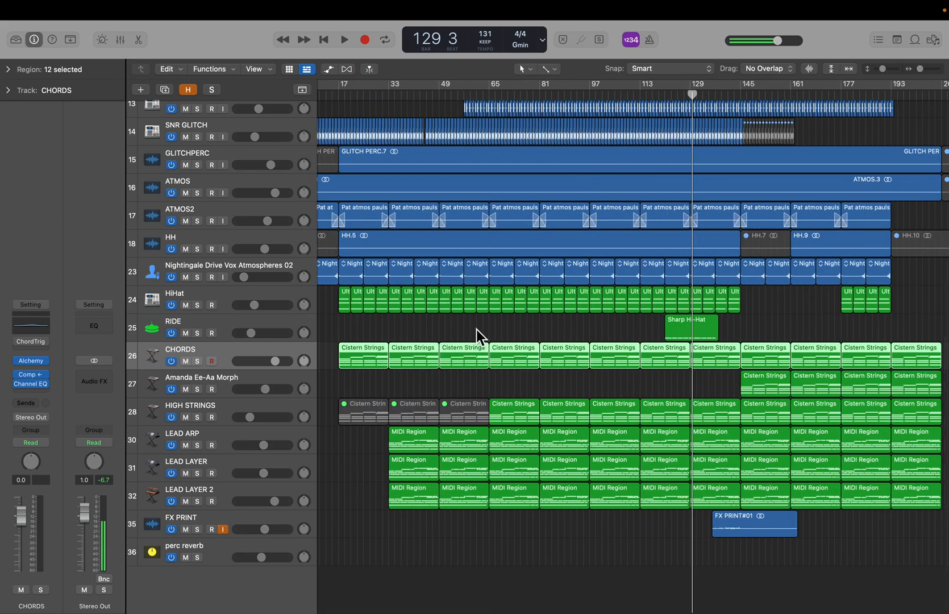
{"action": "left_click", "coordinate": [476, 329]}
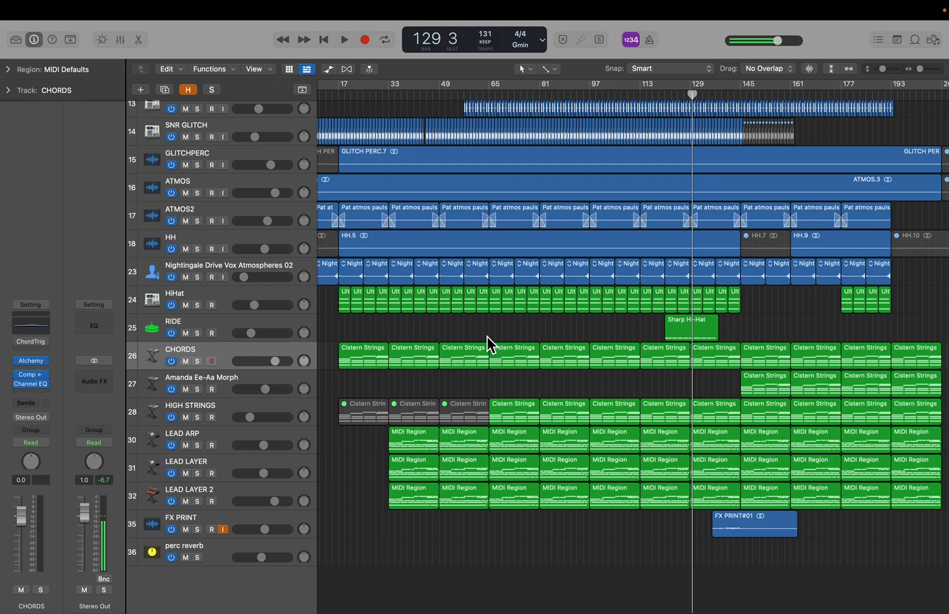
{"action": "key", "text": "super+Right"}
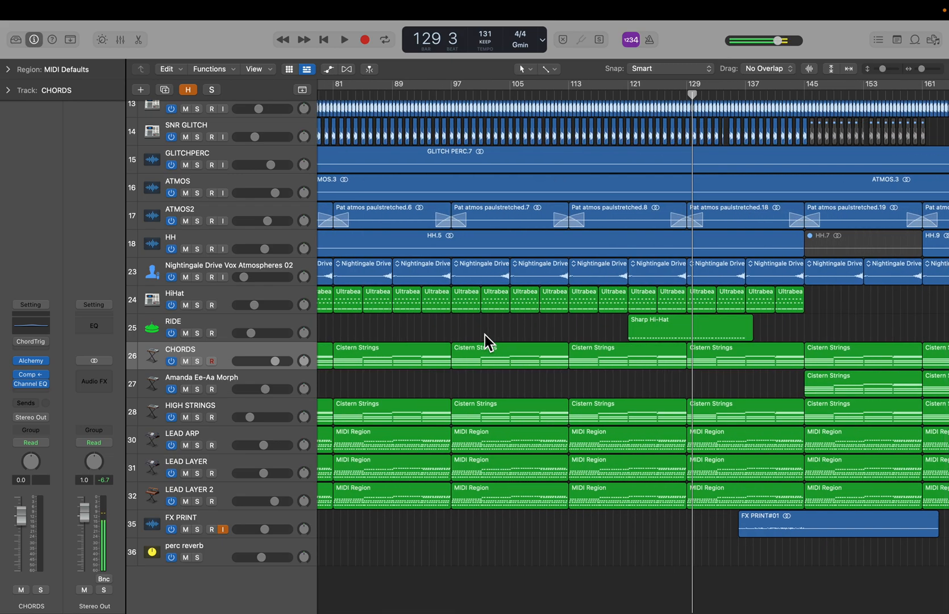
Solo CHORDS and play it from bar 121 with the bar 113 Cistern Strings region shown in the Piano Roll.
{"action": "left_click", "coordinate": [197, 361]}
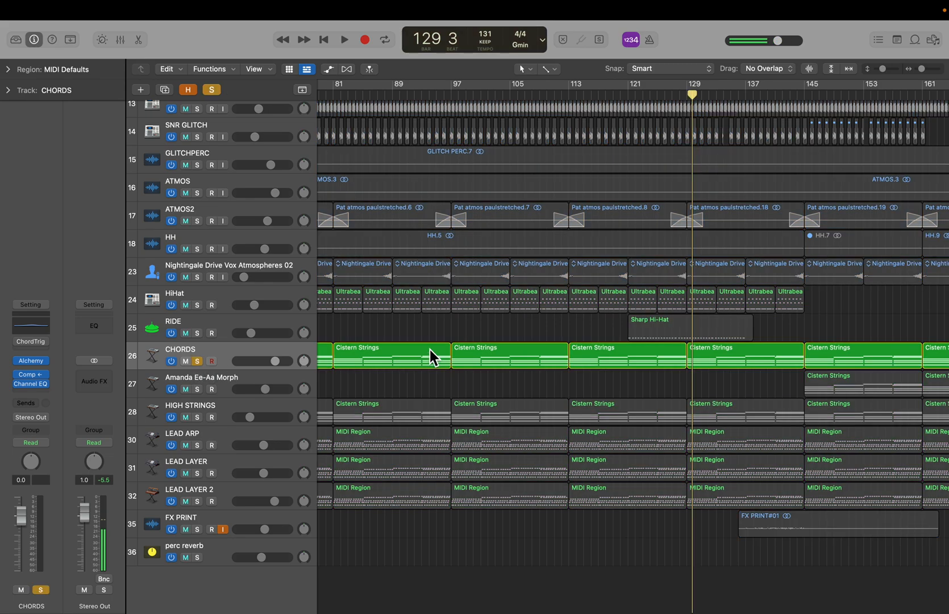
{"action": "double_click", "coordinate": [592, 355]}
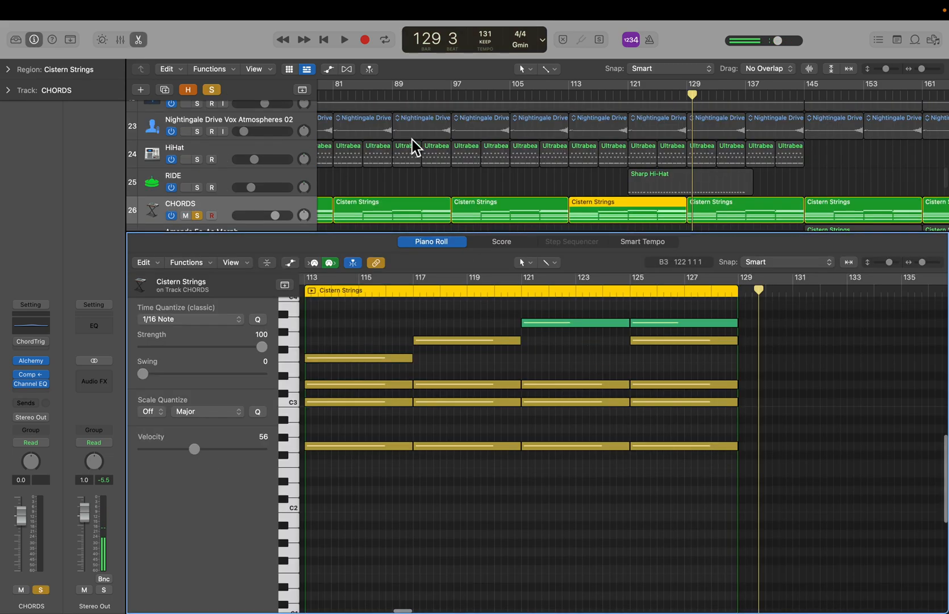
{"action": "left_click", "coordinate": [627, 95]}
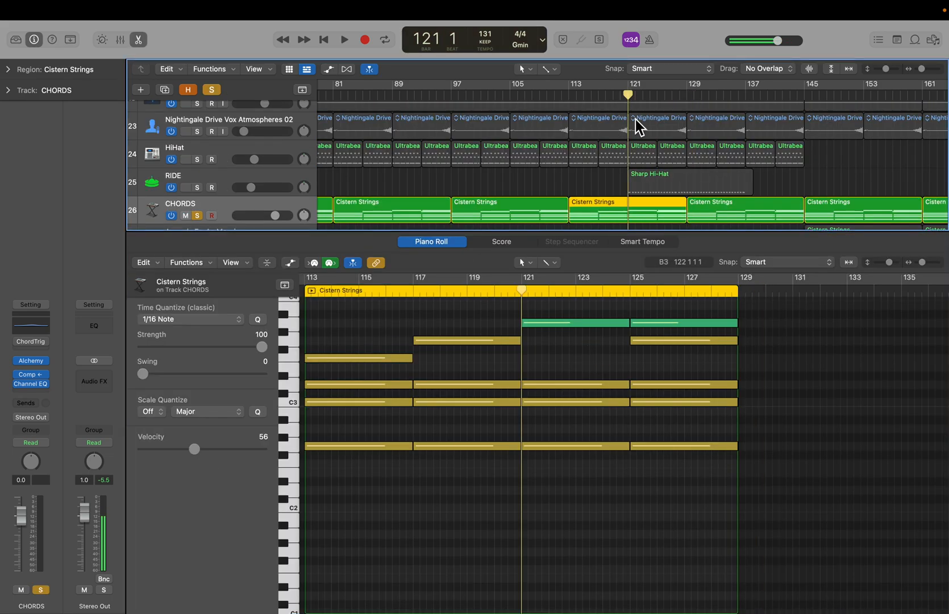
{"action": "key", "text": "space"}
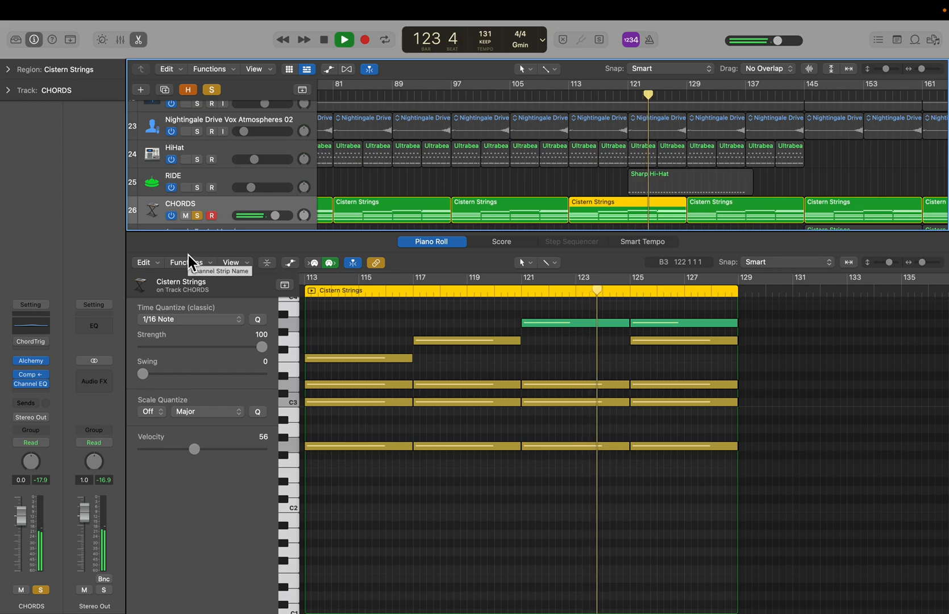
{"action": "key", "text": "space"}
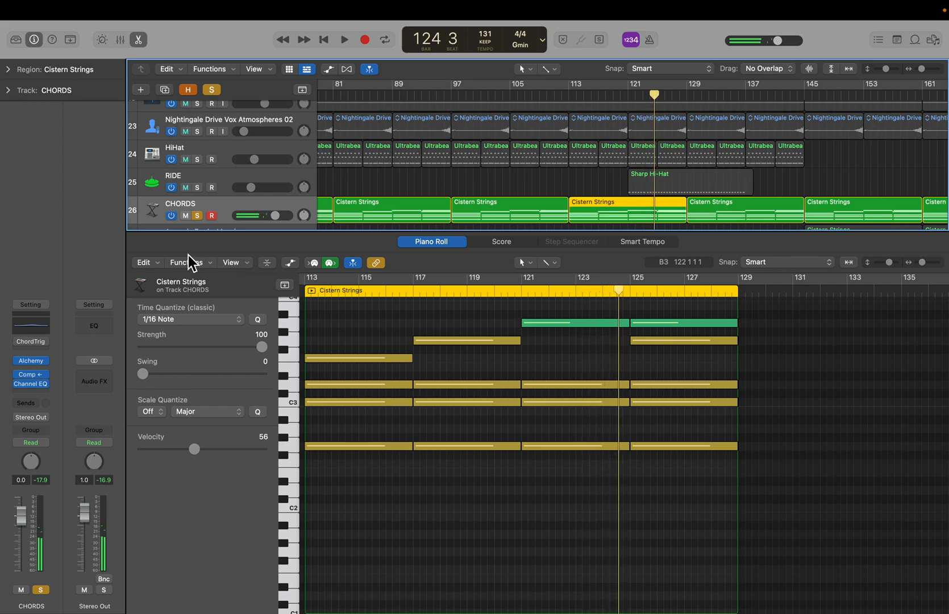
{"action": "key", "text": "e"}
Examine the chord notes of the bar 113 Cistern Strings region and the CHORDS track's Alchemy synth settings.
{"action": "mouse_move", "coordinate": [43, 347]}
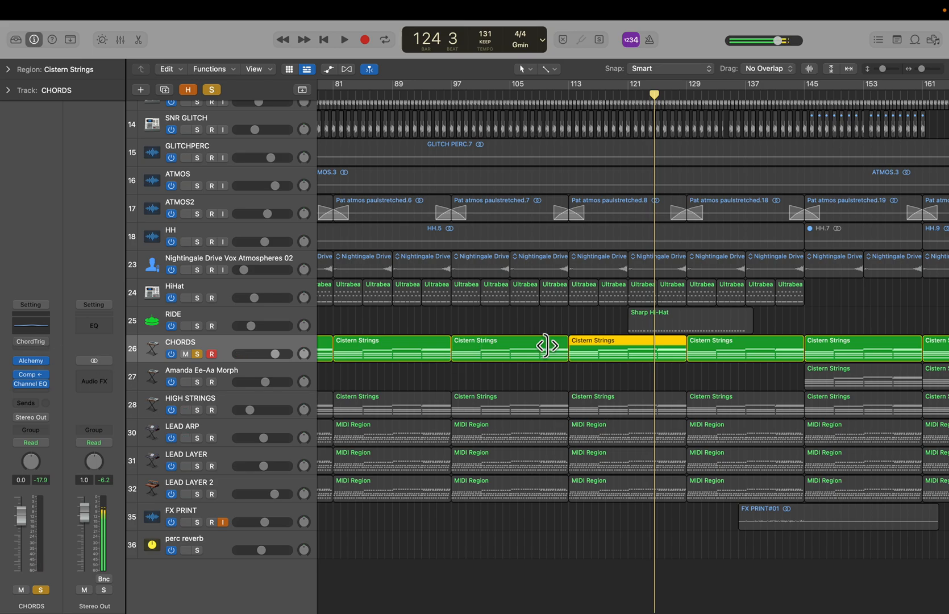
{"action": "double_click", "coordinate": [605, 352]}
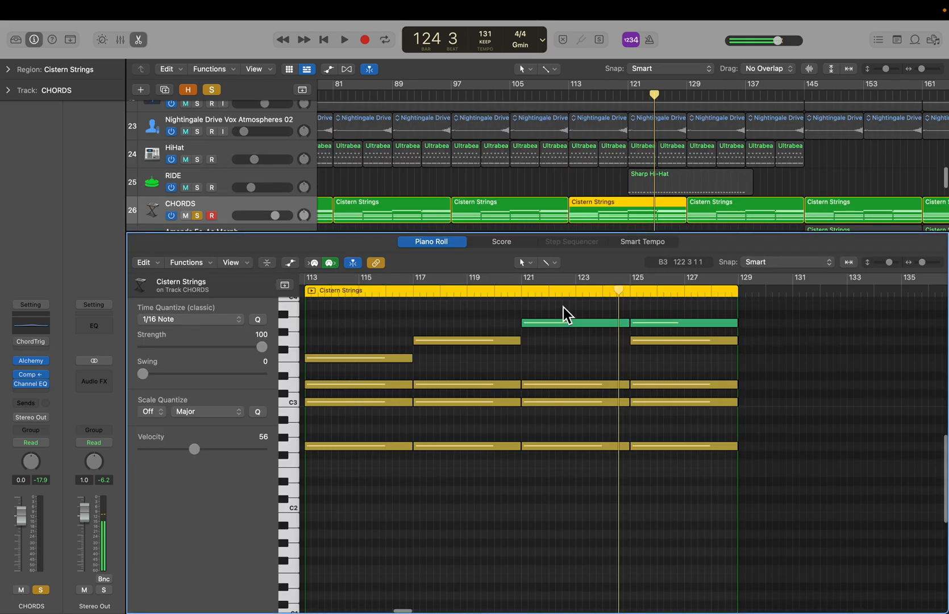
{"action": "key", "text": "e"}
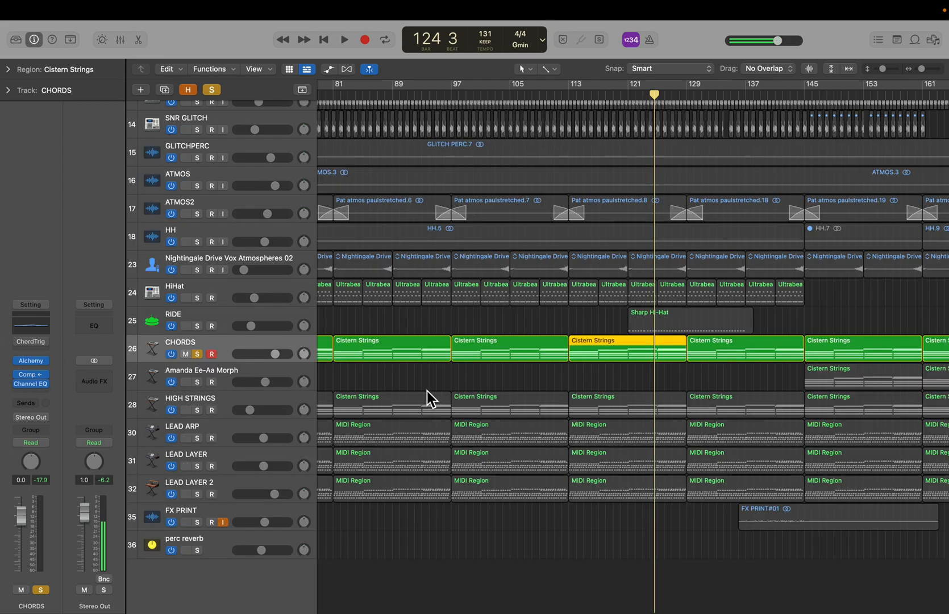
{"action": "double_click", "coordinate": [589, 362]}
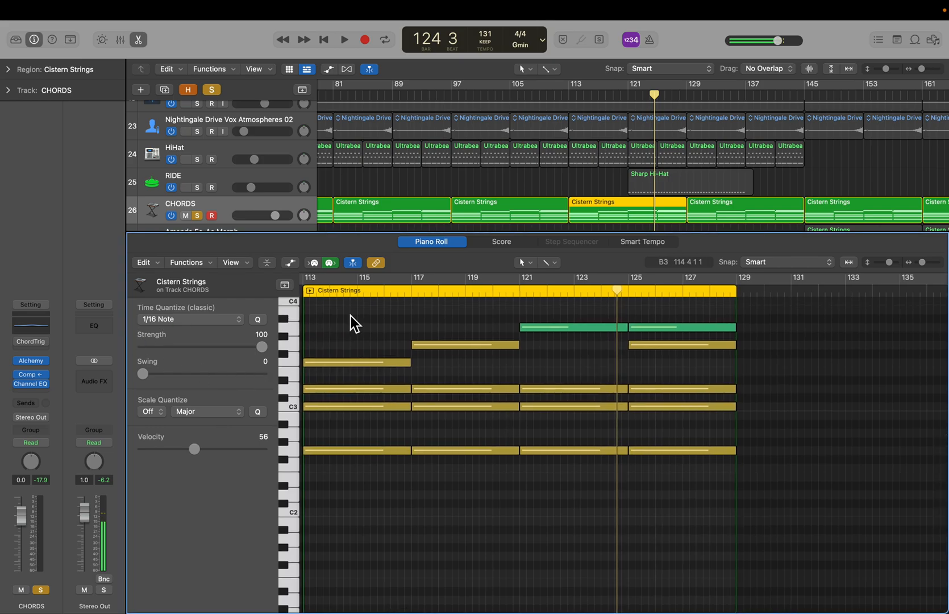
{"action": "left_click", "coordinate": [36, 364]}
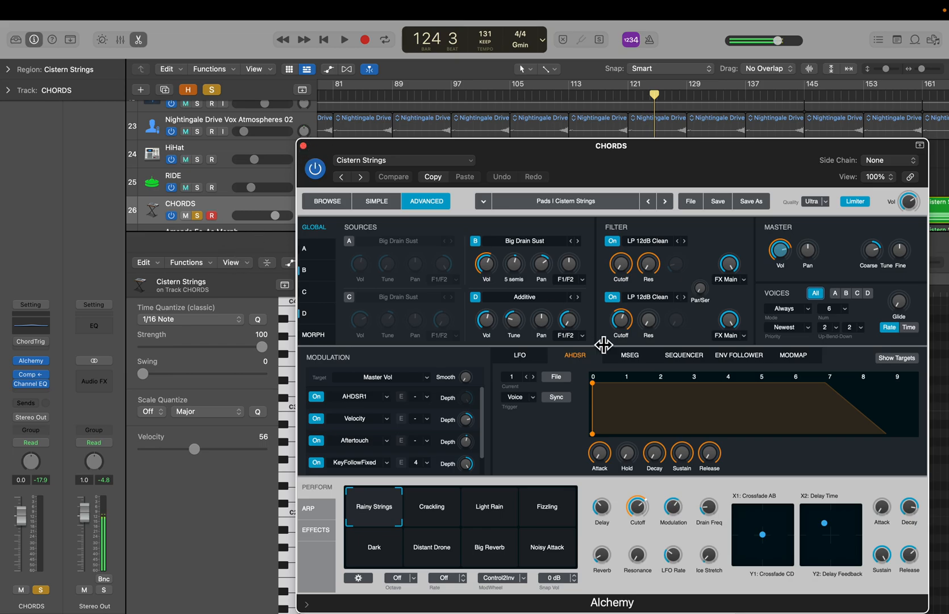
{"action": "left_click", "coordinate": [303, 146]}
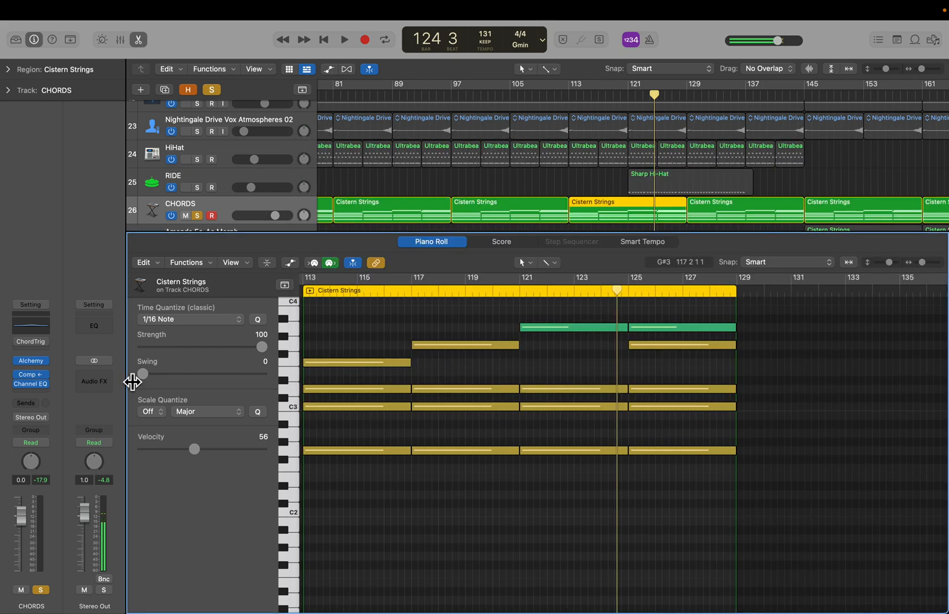
View the CHORDS track's Channel EQ settings, then close the Piano Roll and clear the region selection.
{"action": "left_click", "coordinate": [32, 384]}
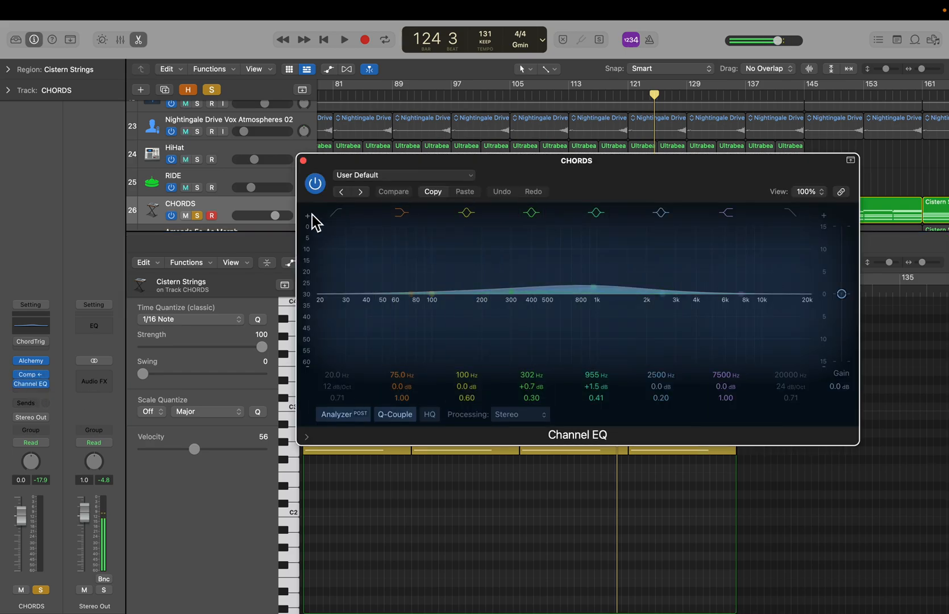
{"action": "left_click", "coordinate": [304, 160]}
{"action": "key", "text": "e"}
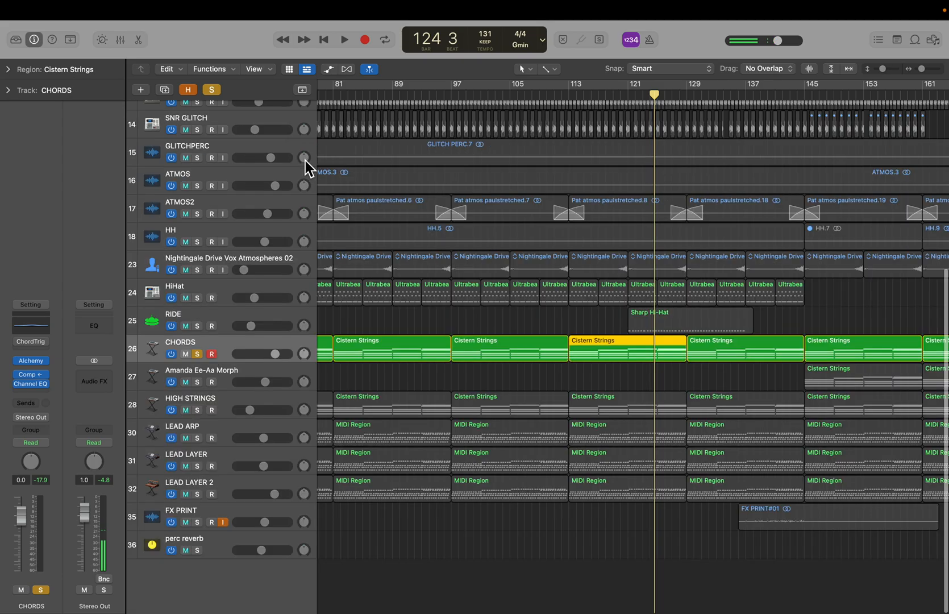
{"action": "left_click", "coordinate": [608, 381]}
{"action": "scroll", "coordinate": [605, 378], "scroll_direction": "down", "scroll_amount": 5}
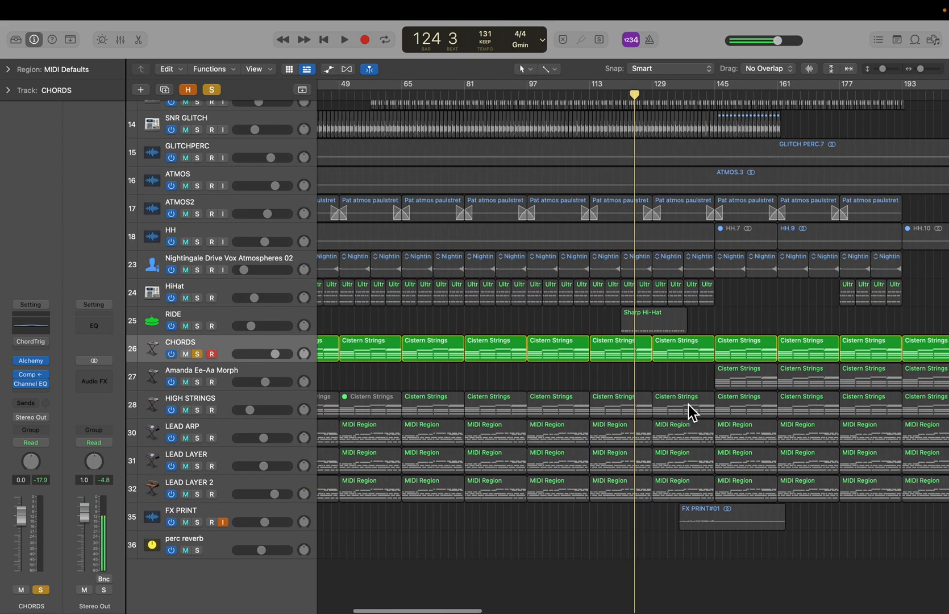
Move the solo from CHORDS to the Amanda Ee-Aa Morph track and play it from about bar 161.
{"action": "left_click", "coordinate": [193, 372]}
{"action": "left_click", "coordinate": [198, 354]}
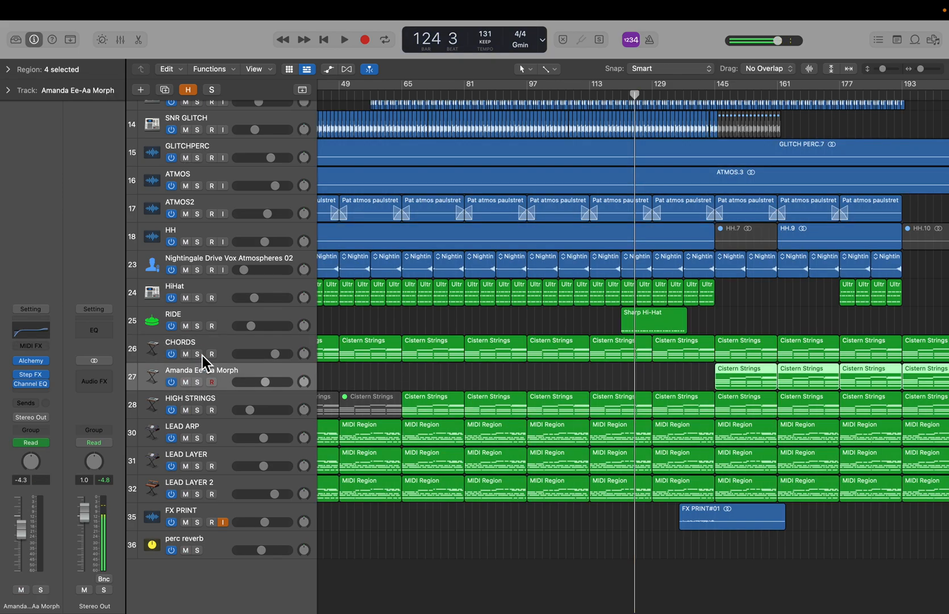
{"action": "left_click", "coordinate": [197, 381]}
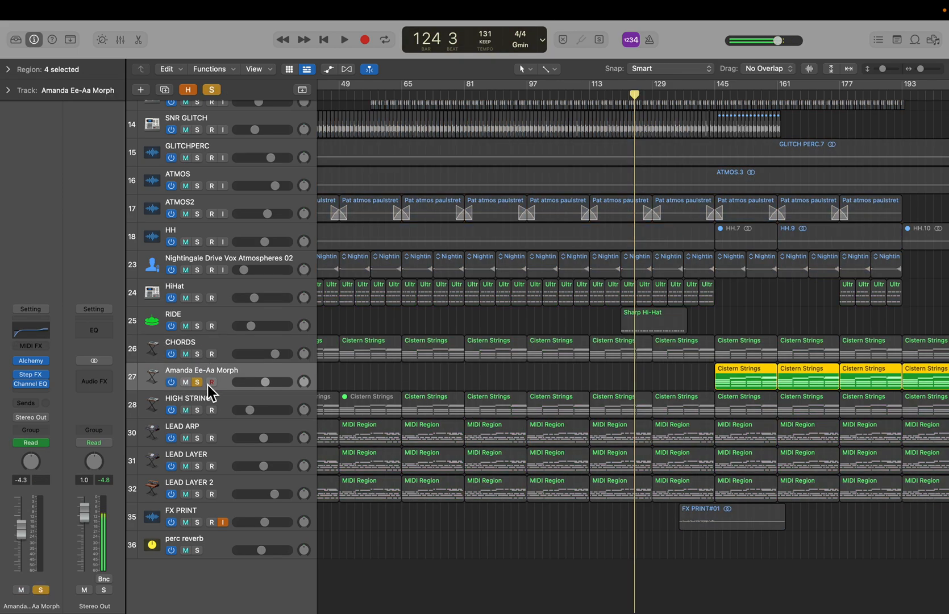
{"action": "scroll", "coordinate": [212, 387], "scroll_direction": "right", "scroll_amount": 5}
{"action": "left_click", "coordinate": [592, 92]}
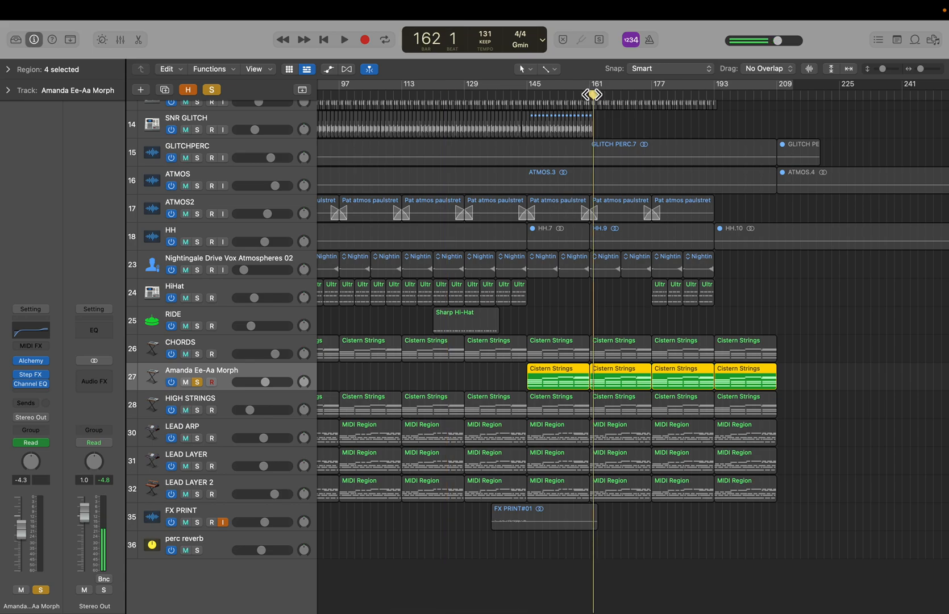
{"action": "left_click_drag", "start_coordinate": [592, 93], "coordinate": [591, 94]}
{"action": "key", "text": "space"}
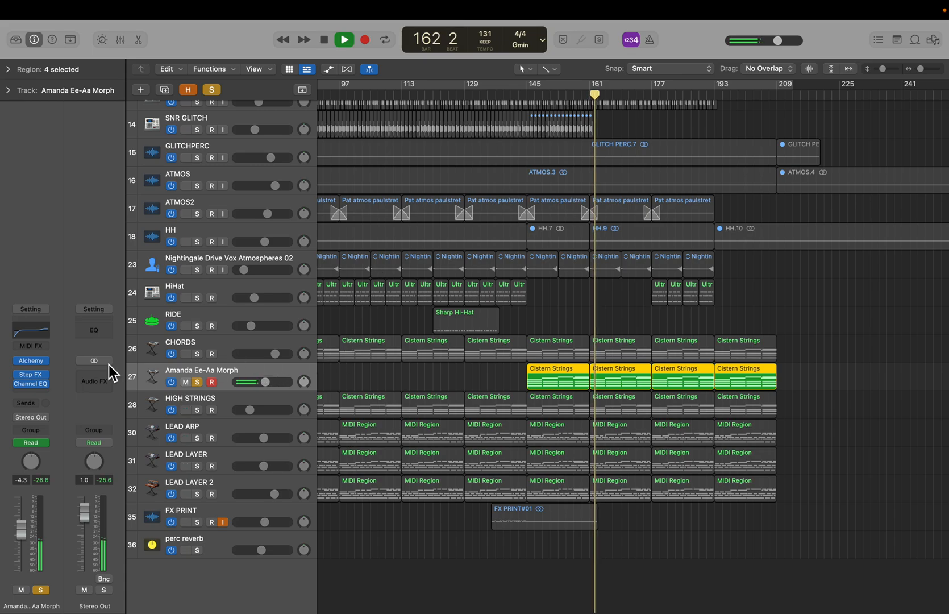
Examine the Amanda Ee-Aa Morph track's Alchemy and Step FX settings, stopping playback and clearing the region selection.
{"action": "left_click", "coordinate": [40, 365]}
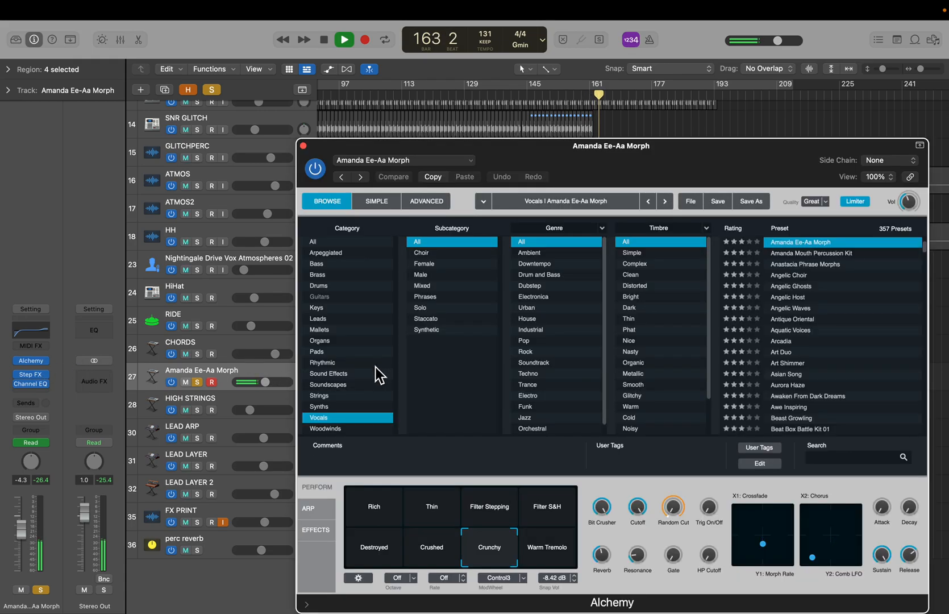
{"action": "key", "text": "space"}
{"action": "left_click", "coordinate": [305, 147]}
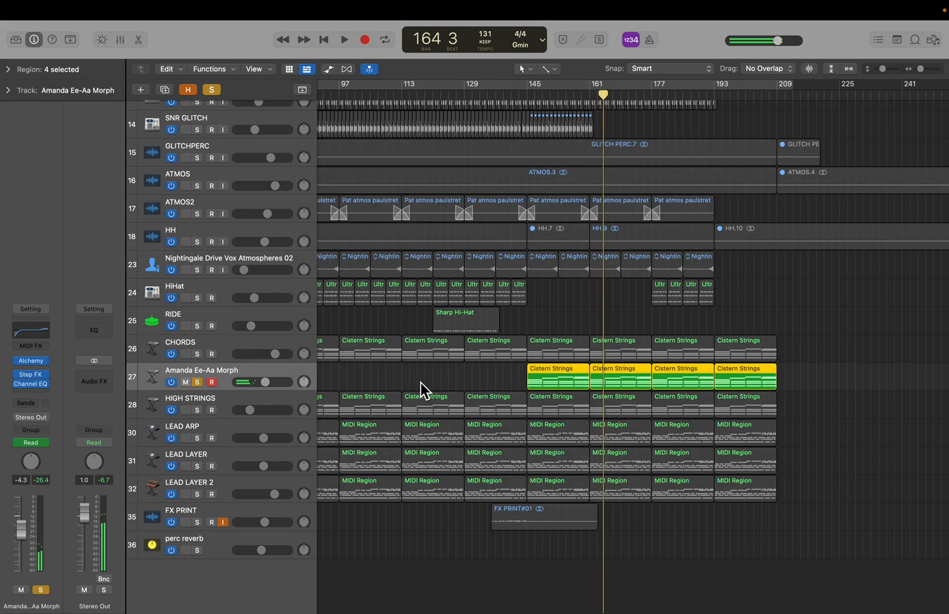
{"action": "left_click", "coordinate": [40, 376]}
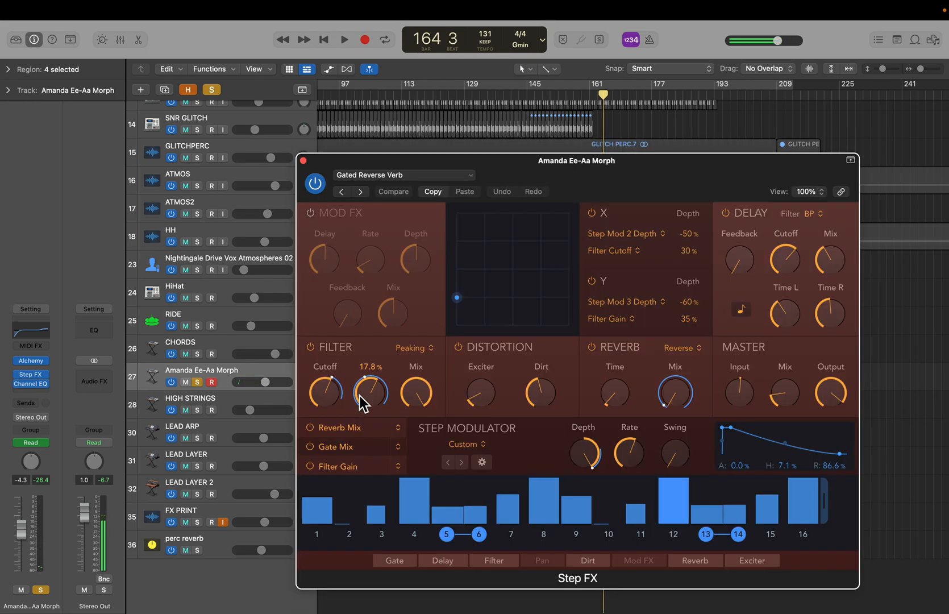
{"action": "left_click", "coordinate": [304, 161]}
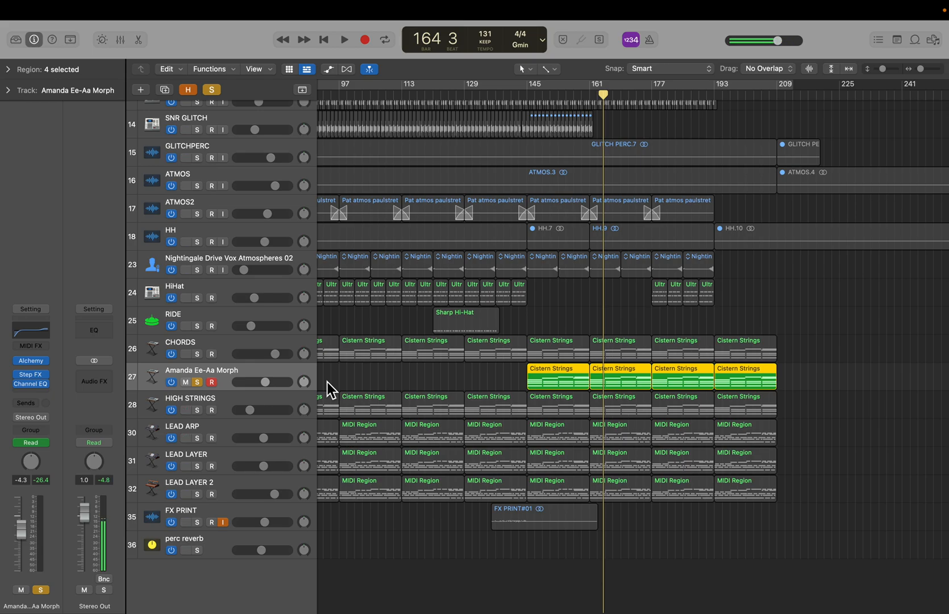
{"action": "left_click", "coordinate": [411, 380]}
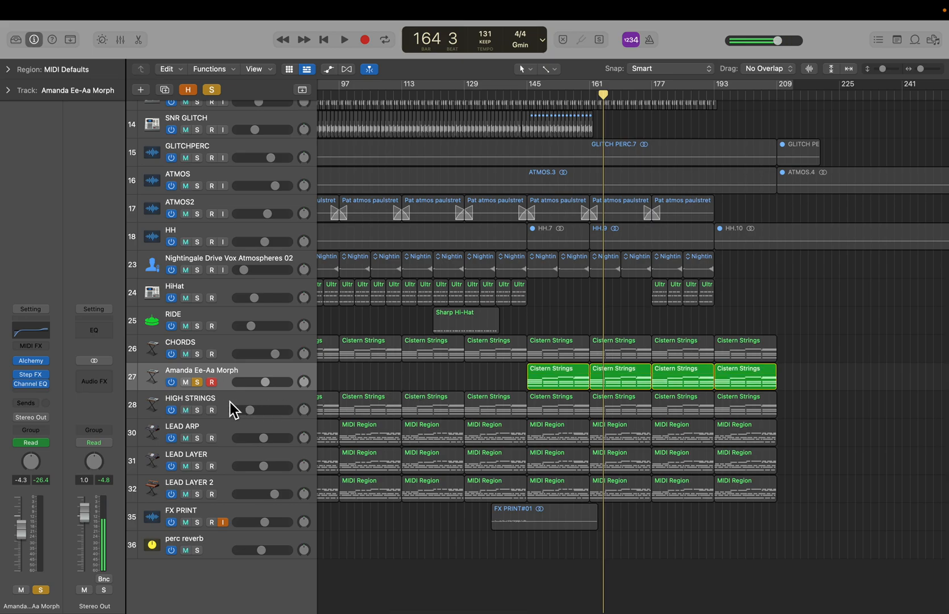
Move the solo from Amanda Ee-Aa Morph to HIGH STRINGS and play it from bar 161.
{"action": "left_click", "coordinate": [201, 386]}
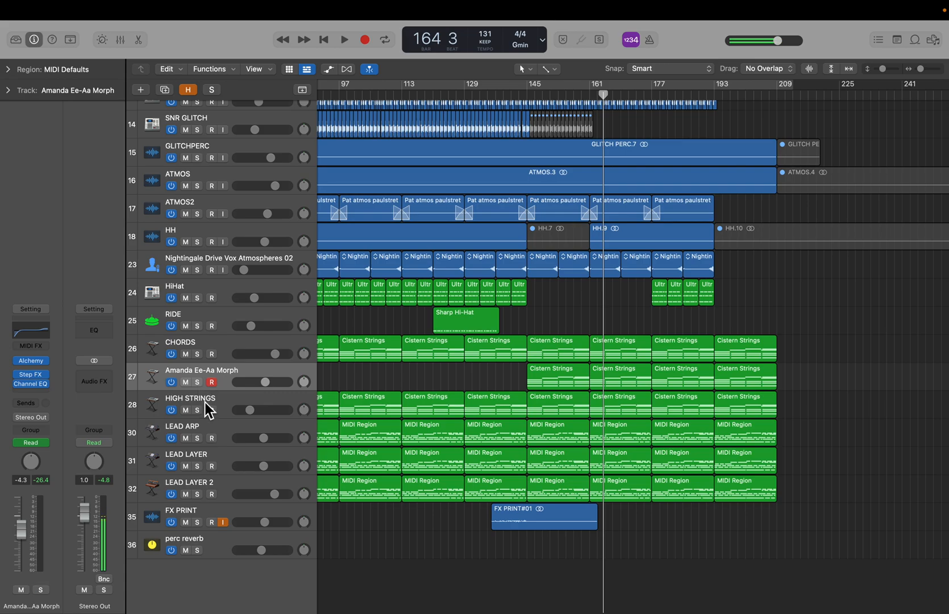
{"action": "left_click", "coordinate": [206, 402]}
{"action": "left_click", "coordinate": [198, 410]}
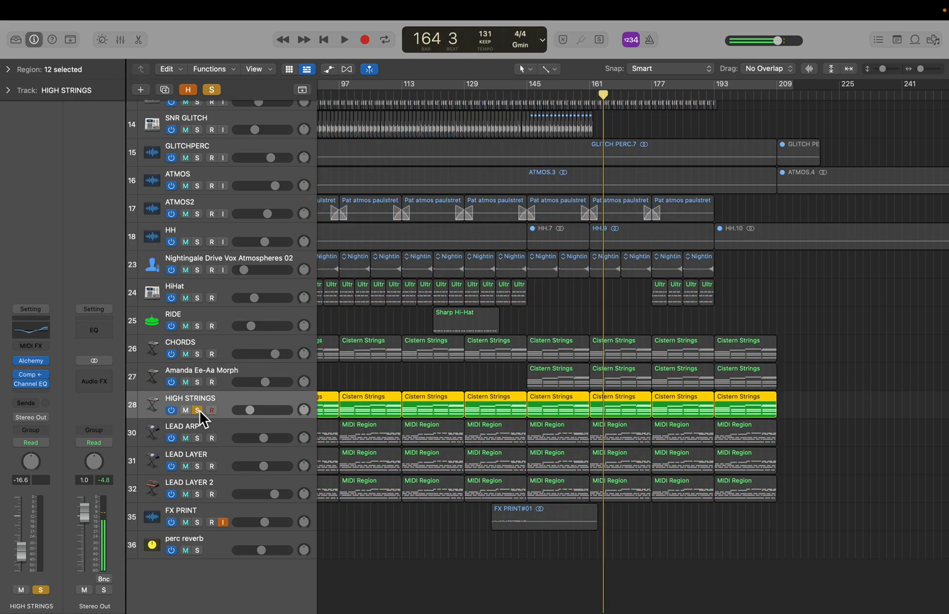
{"action": "left_click", "coordinate": [591, 95]}
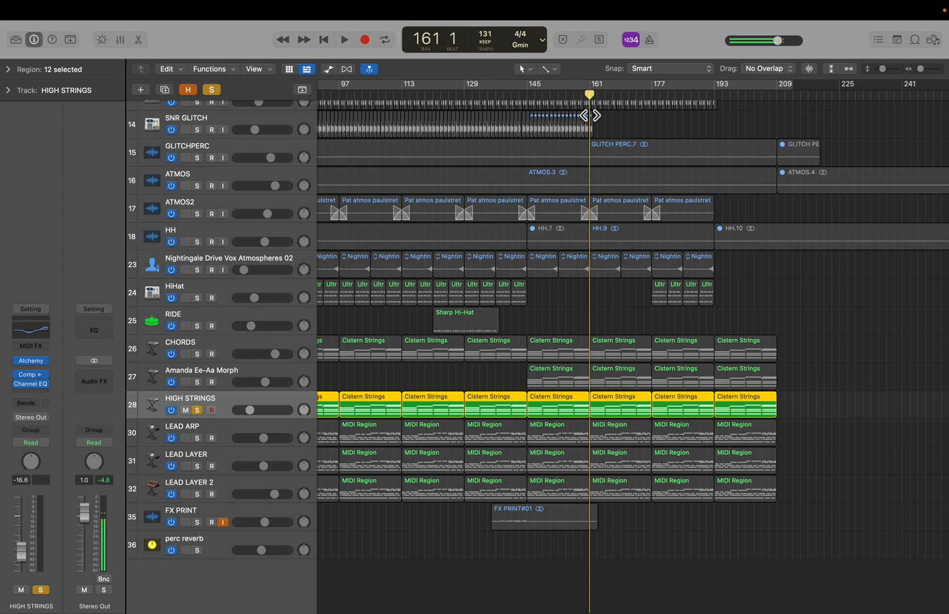
{"action": "key", "text": "space"}
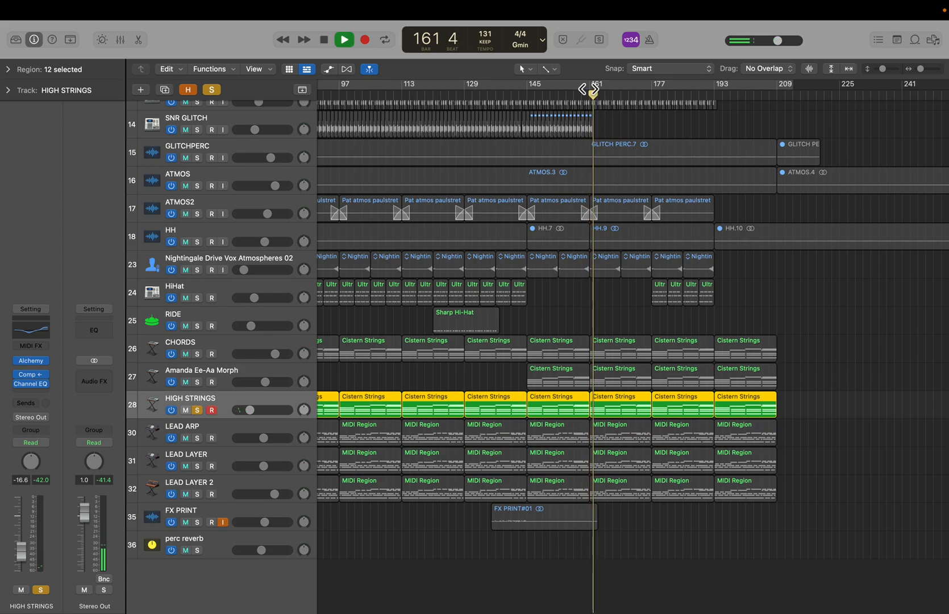
Audition HIGH STRINGS further along, jumping to bar 169 and restarting playback from bar 167.
{"action": "left_click", "coordinate": [614, 93]}
{"action": "left_click", "coordinate": [621, 94]}
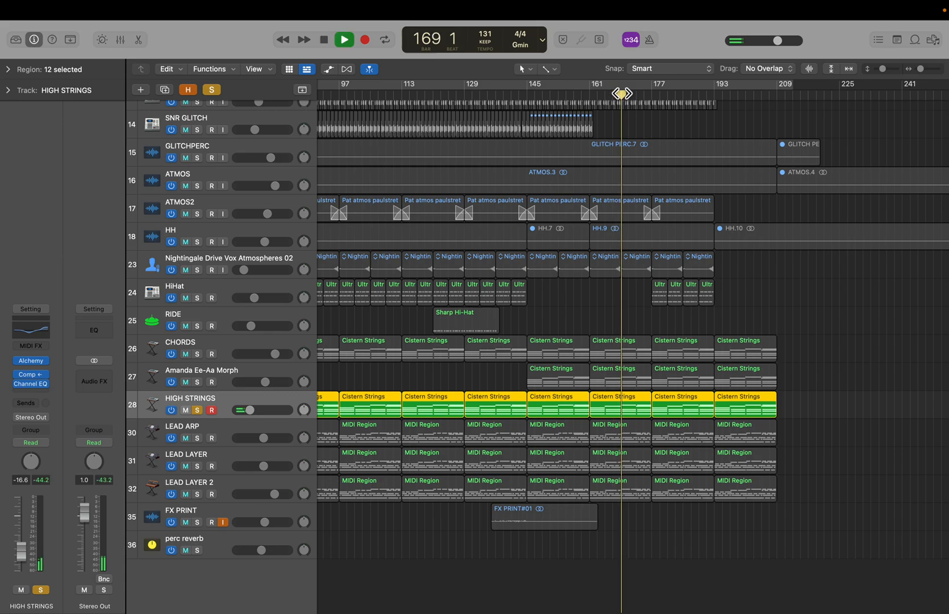
{"action": "key", "text": "space"}
{"action": "left_click", "coordinate": [610, 95]}
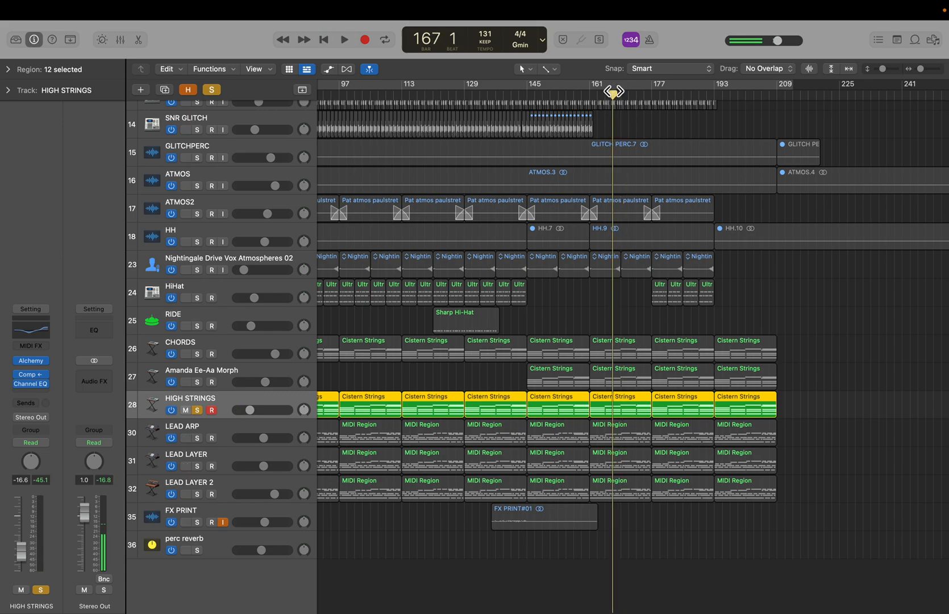
{"action": "key", "text": "space"}
{"action": "scroll", "coordinate": [614, 268], "scroll_direction": "right", "scroll_amount": 1}
{"action": "scroll", "coordinate": [611, 265], "scroll_direction": "up", "scroll_amount": 5}
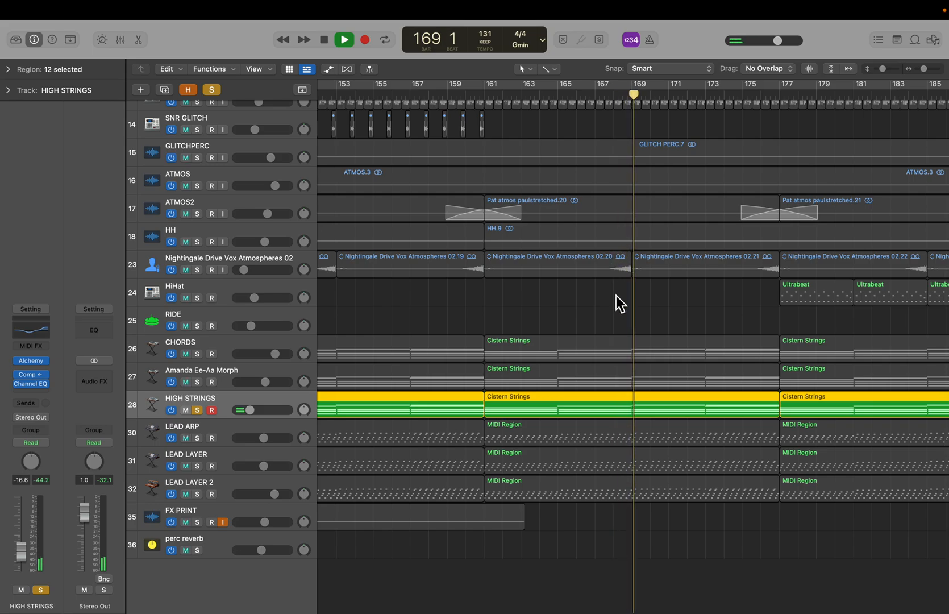
{"action": "scroll", "coordinate": [584, 319], "scroll_direction": "down", "scroll_amount": 5}
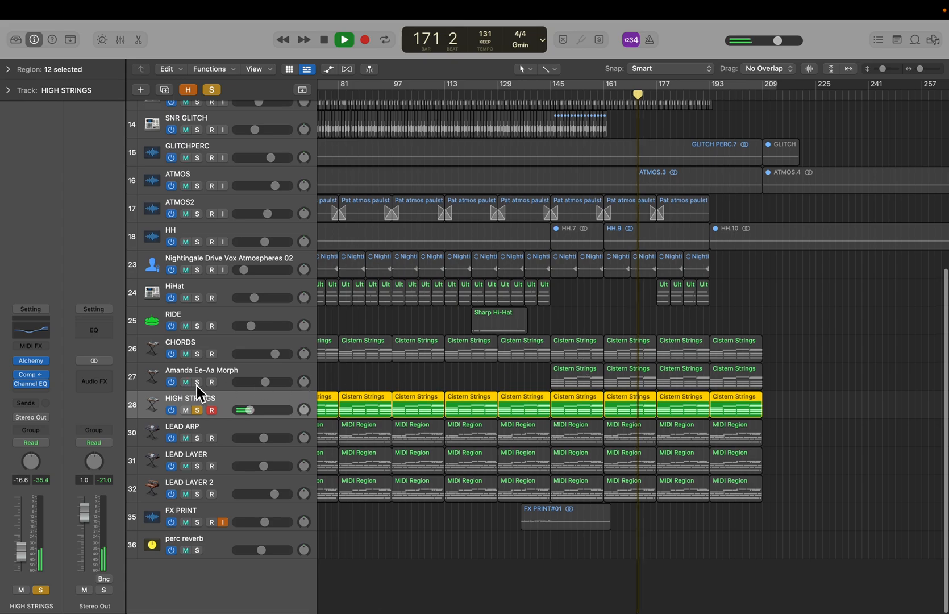
Audition CHORDS and Amanda Ee-Aa Morph soloed together with HIGH STRINGS, then stop playback and clear all solos.
{"action": "left_click", "coordinate": [197, 381]}
{"action": "left_click", "coordinate": [197, 353]}
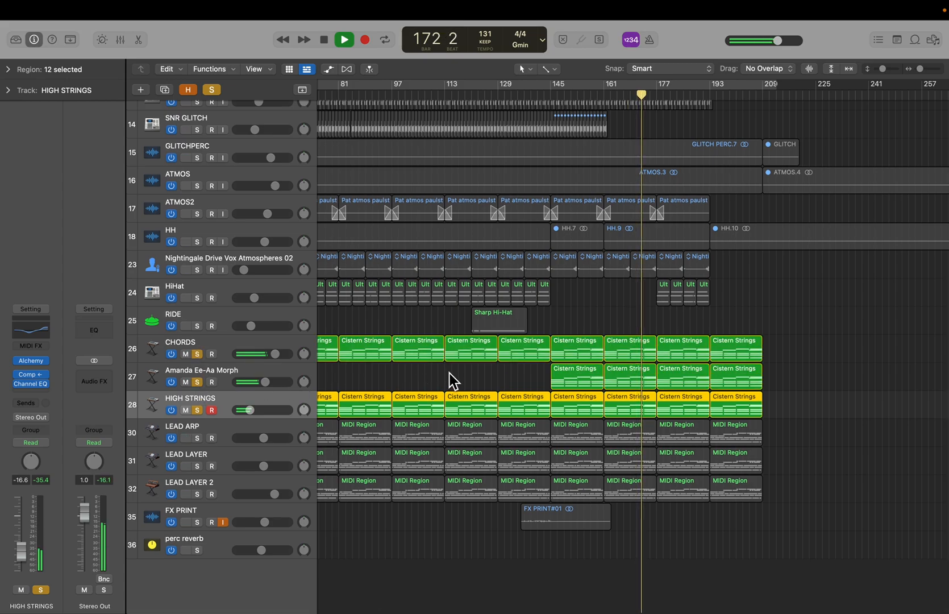
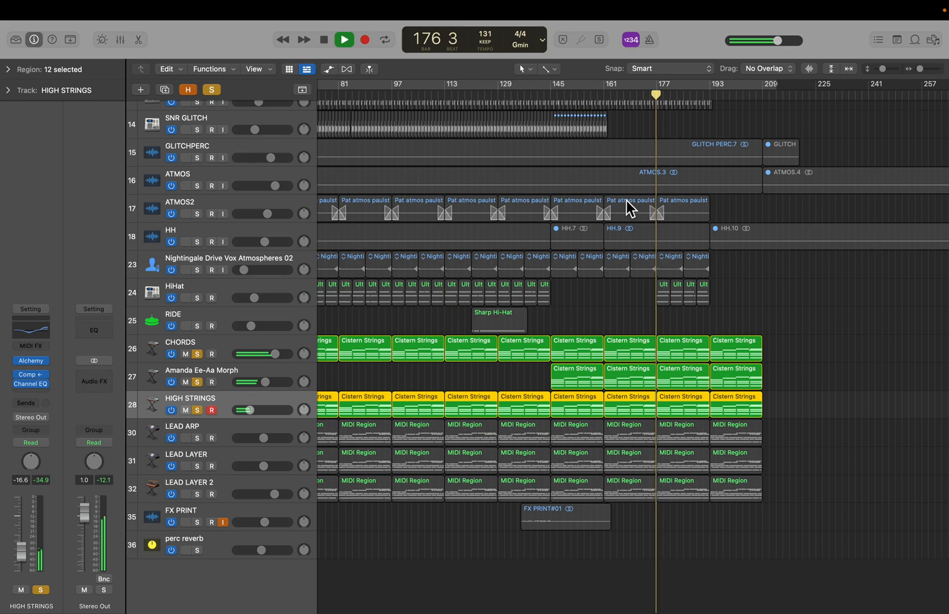
{"action": "key", "text": "space"}
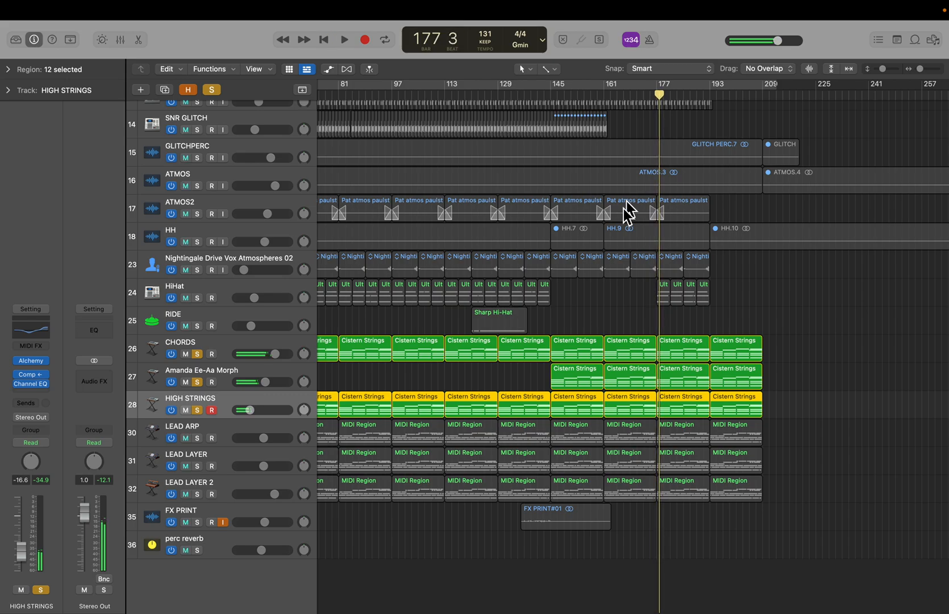
{"action": "left_click", "coordinate": [215, 92]}
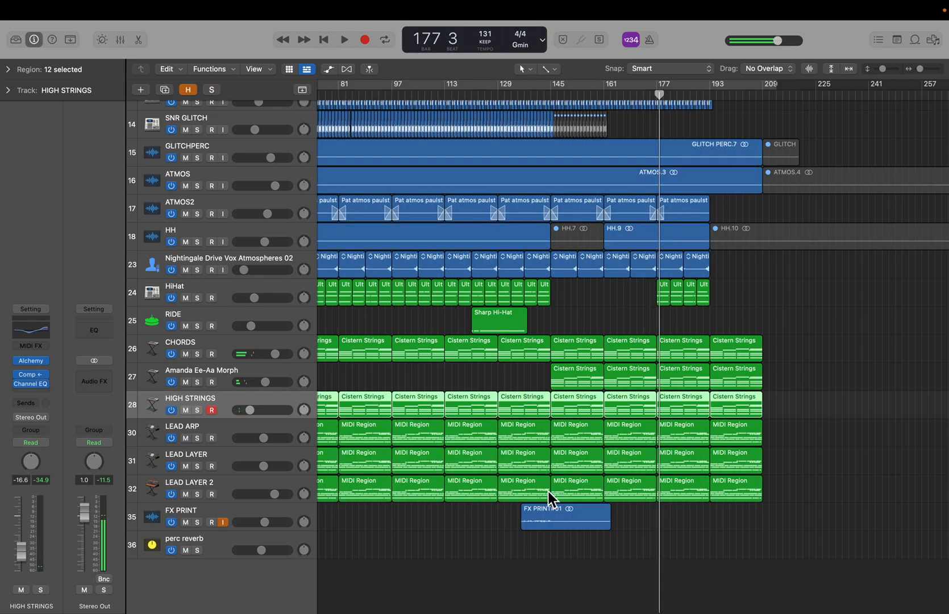
Examine the notes of the LEAD ARP region at bar 161 in the Piano Roll and the track's ES2 synth settings.
{"action": "double_click", "coordinate": [640, 440]}
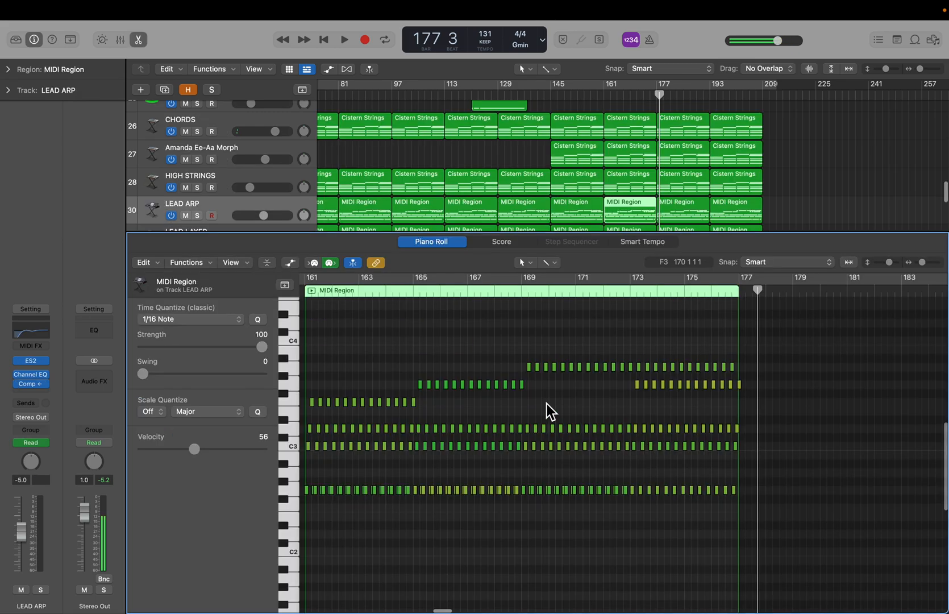
{"action": "key", "text": "e"}
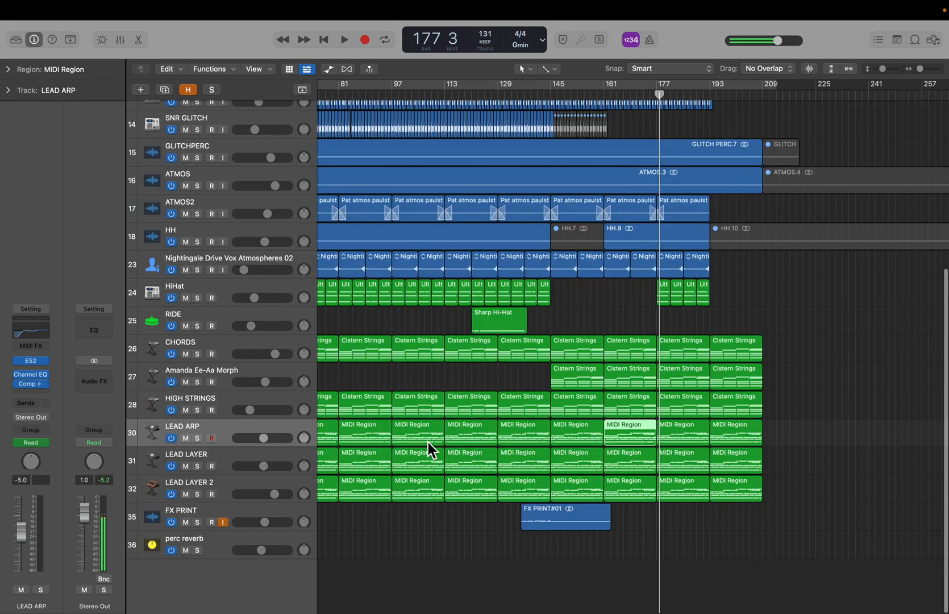
{"action": "scroll", "coordinate": [357, 465], "scroll_direction": "left", "scroll_amount": 10}
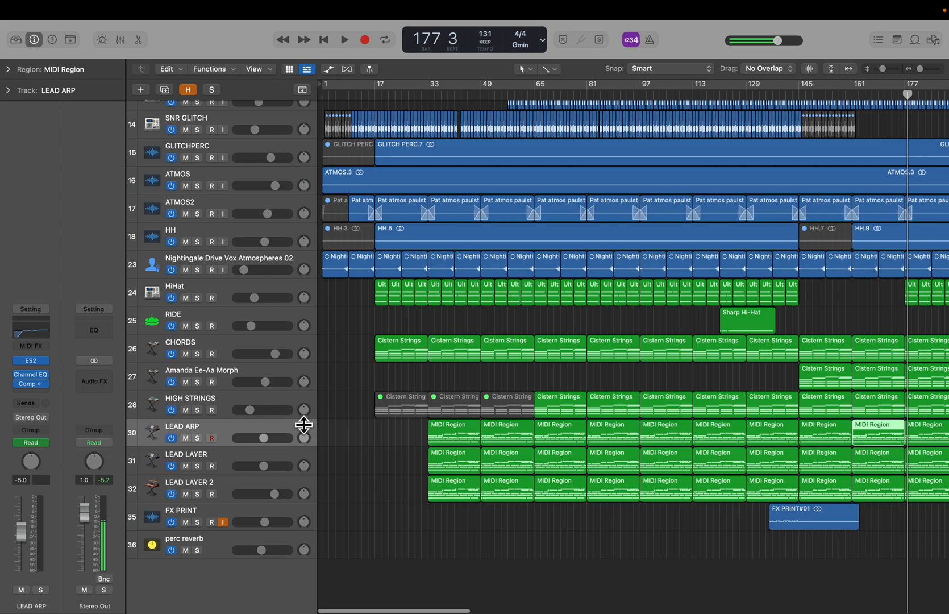
{"action": "left_click", "coordinate": [33, 360]}
{"action": "left_click", "coordinate": [304, 161]}
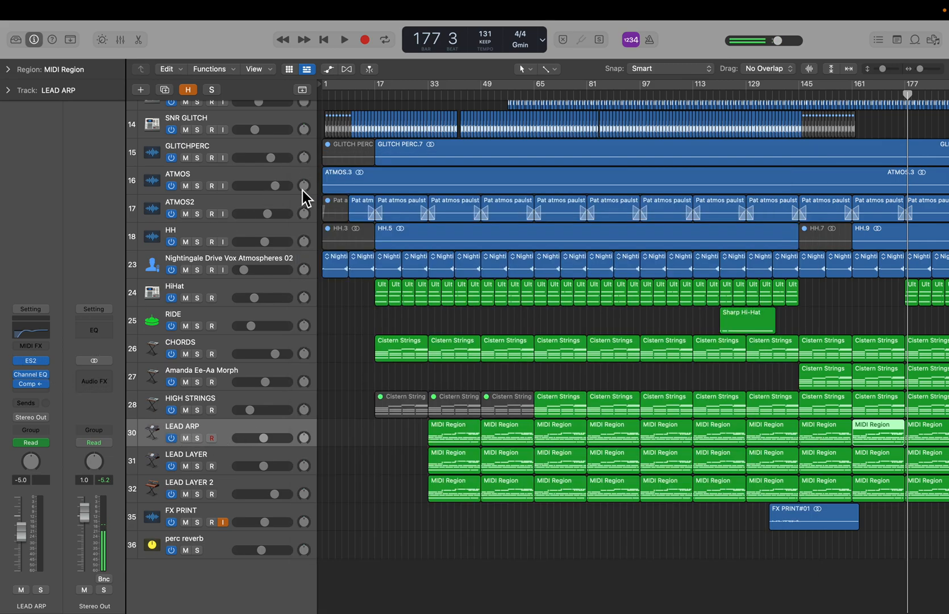
{"action": "left_click", "coordinate": [33, 361]}
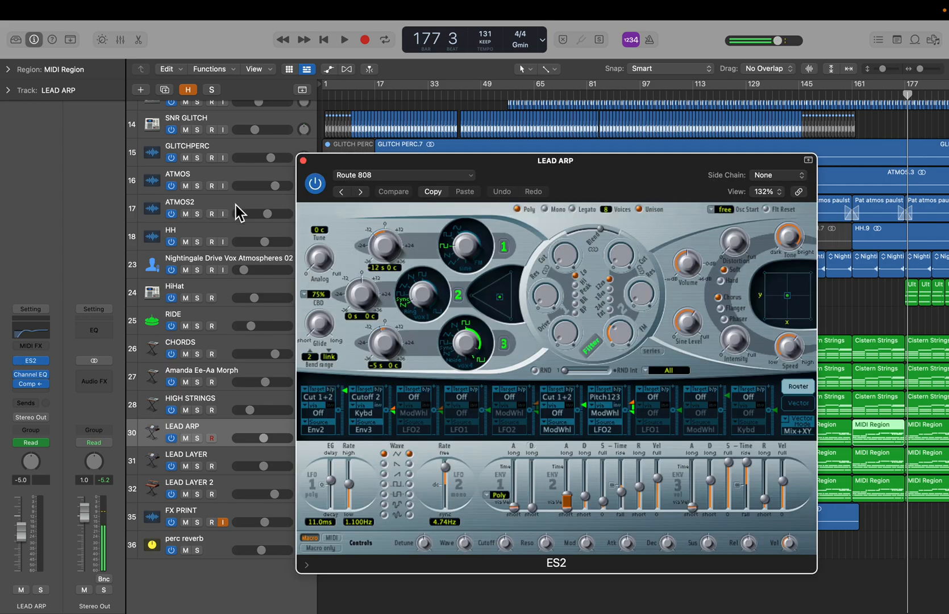
{"action": "left_click", "coordinate": [304, 161]}
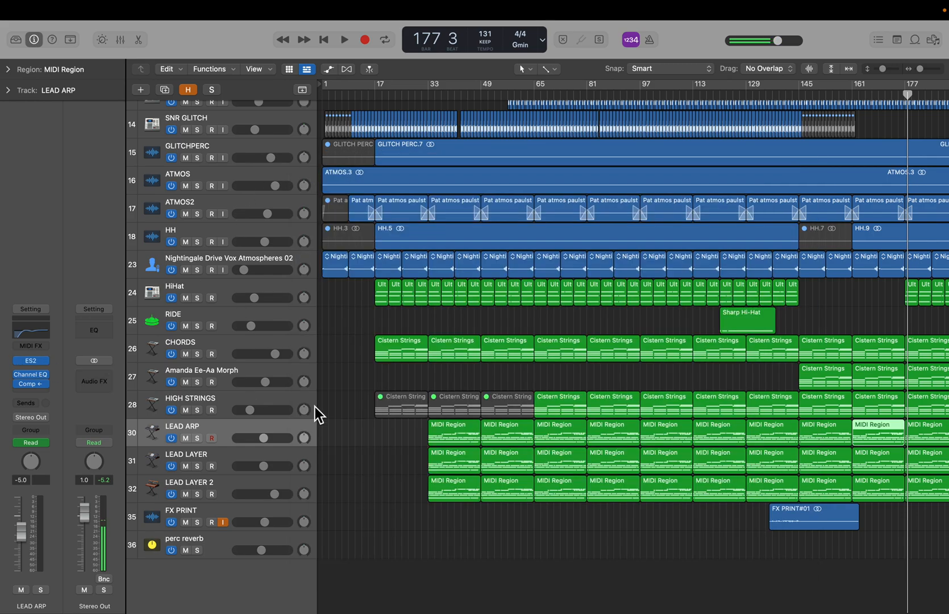
Solo LEAD ARP and play it from bar 65 while viewing its Channel EQ settings, then stop playback.
{"action": "left_click", "coordinate": [198, 438]}
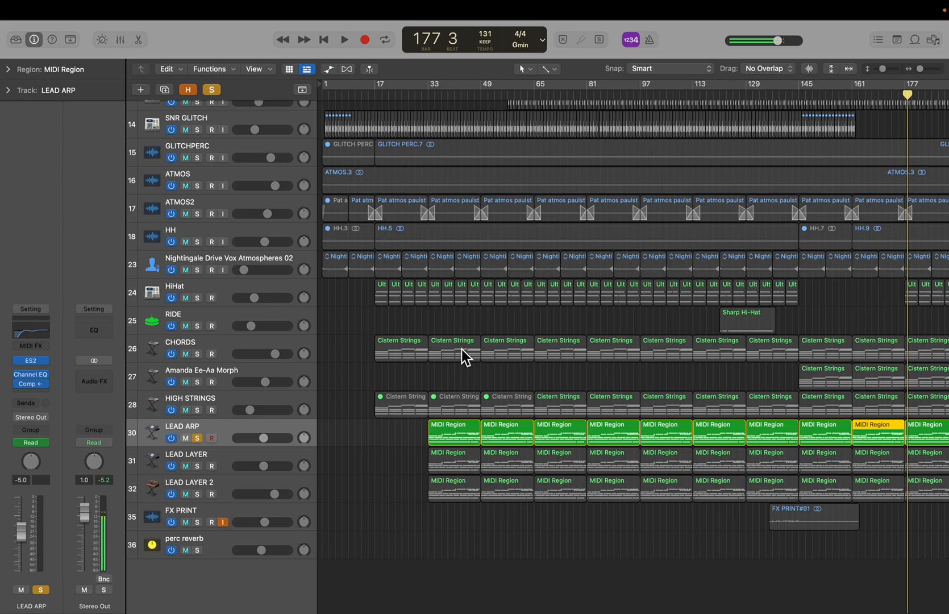
{"action": "left_click", "coordinate": [535, 92]}
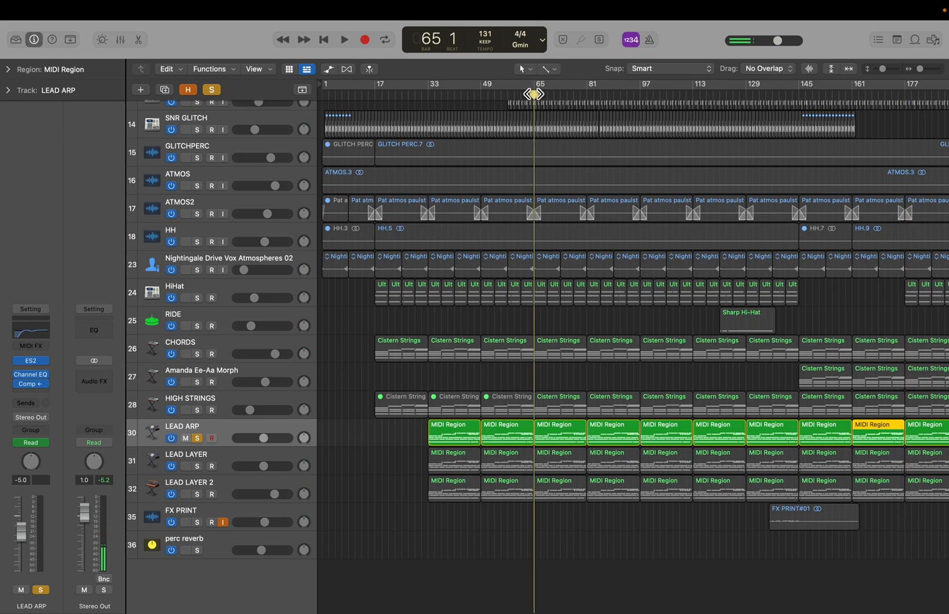
{"action": "key", "text": "space"}
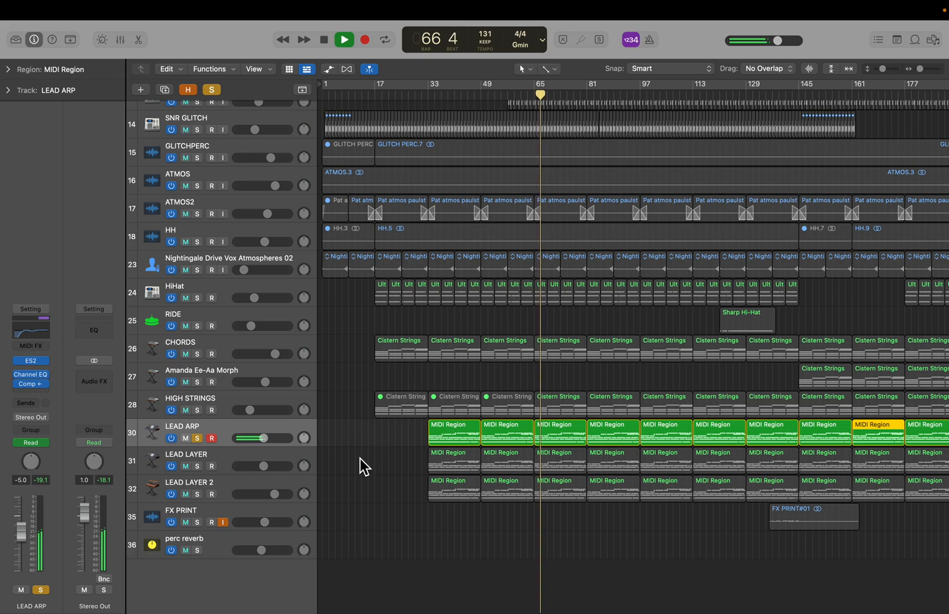
{"action": "left_click", "coordinate": [32, 375]}
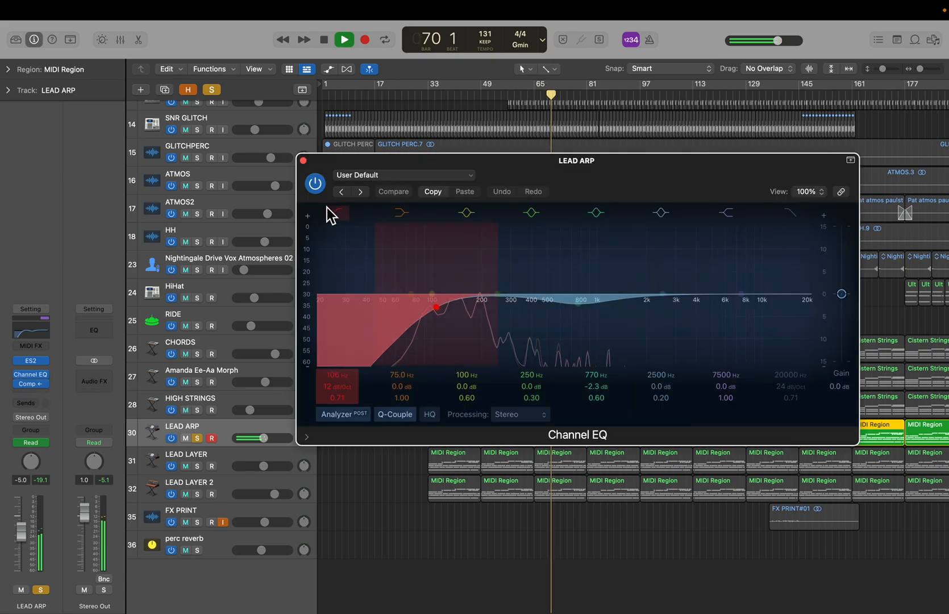
{"action": "left_click", "coordinate": [304, 161]}
{"action": "key", "text": "space"}
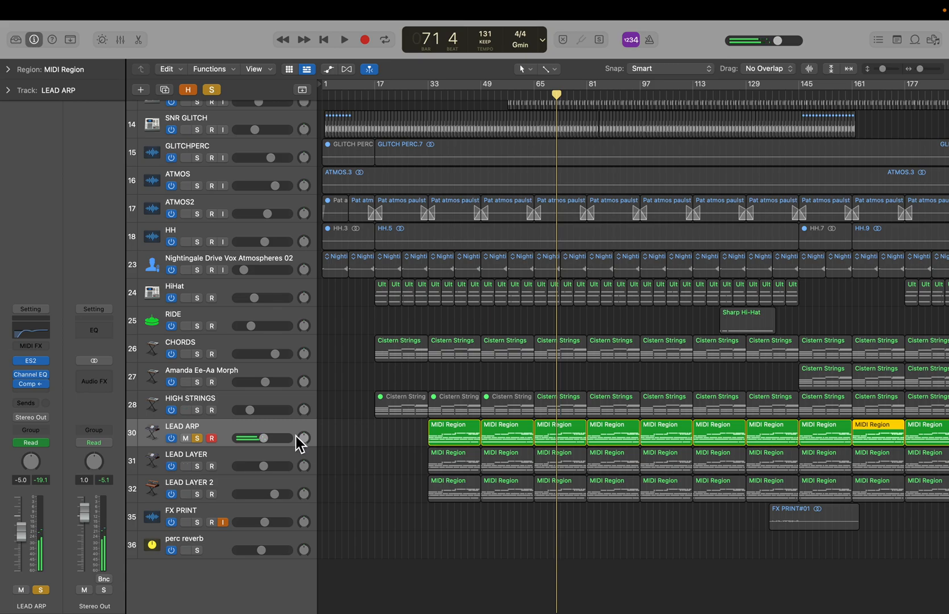
Unsolo LEAD ARP, select and solo LEAD LAYER, and play it from bar 71.
{"action": "left_click", "coordinate": [197, 438]}
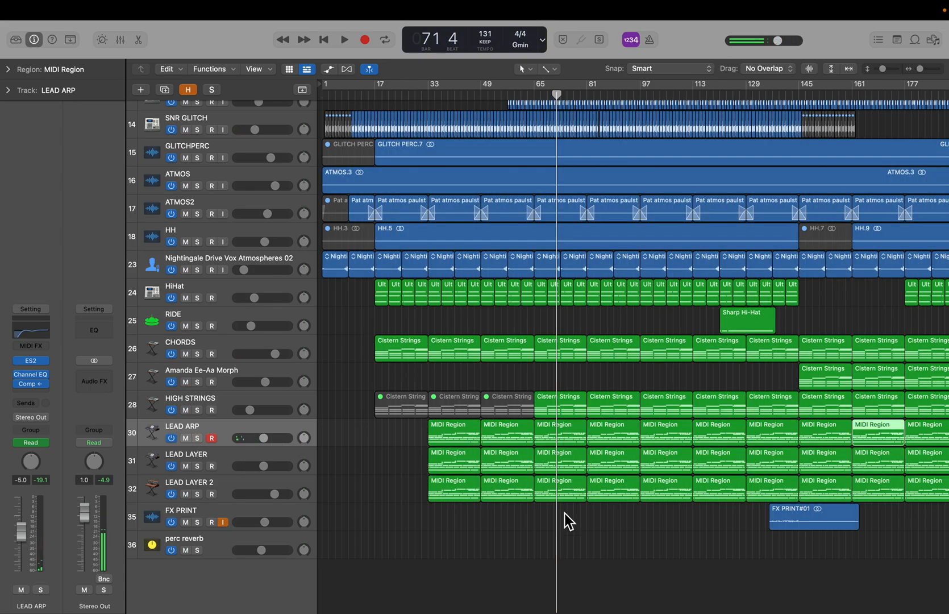
{"action": "left_click", "coordinate": [205, 461]}
{"action": "left_click", "coordinate": [200, 466]}
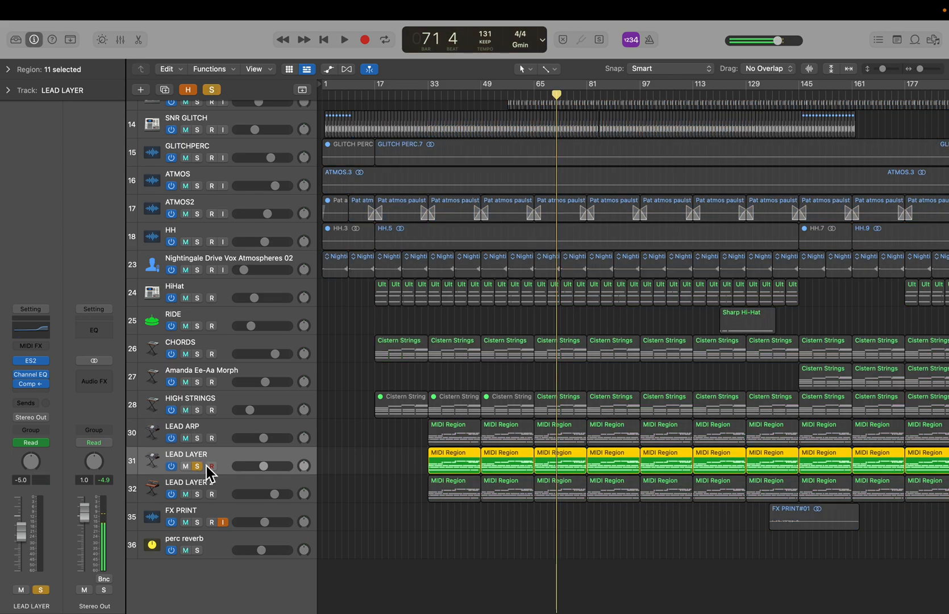
{"action": "key", "text": "space"}
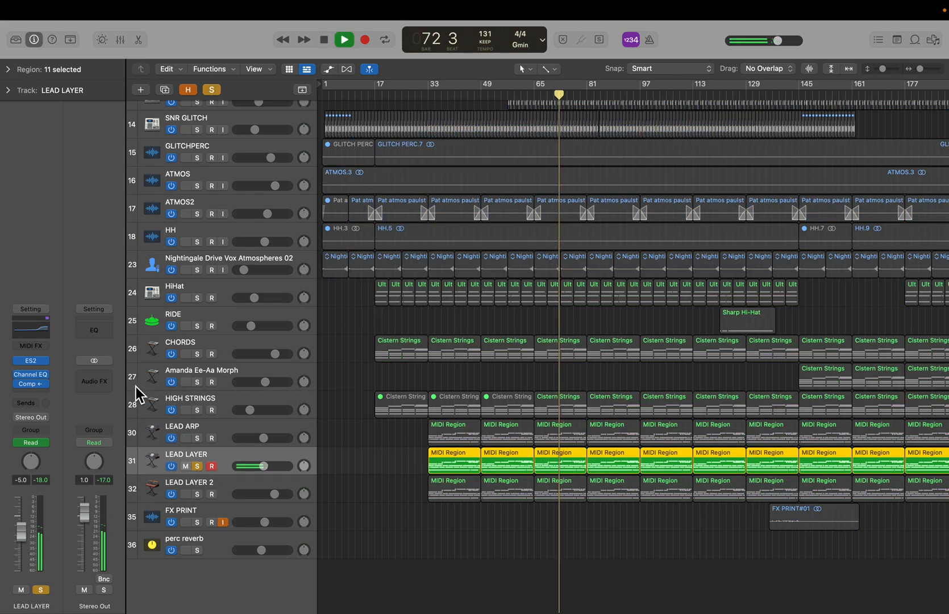
Add LEAD ARP to the solo, compare it with LEAD LAYER's solo toggled off and on, and stop playback with all solos cleared.
{"action": "left_click", "coordinate": [197, 438]}
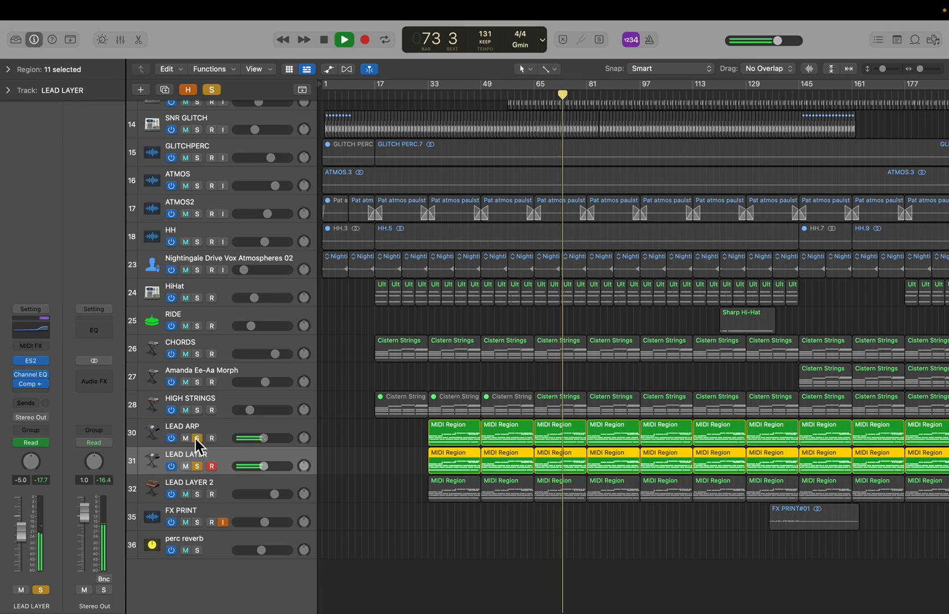
{"action": "left_click", "coordinate": [198, 466]}
{"action": "left_click", "coordinate": [198, 466]}
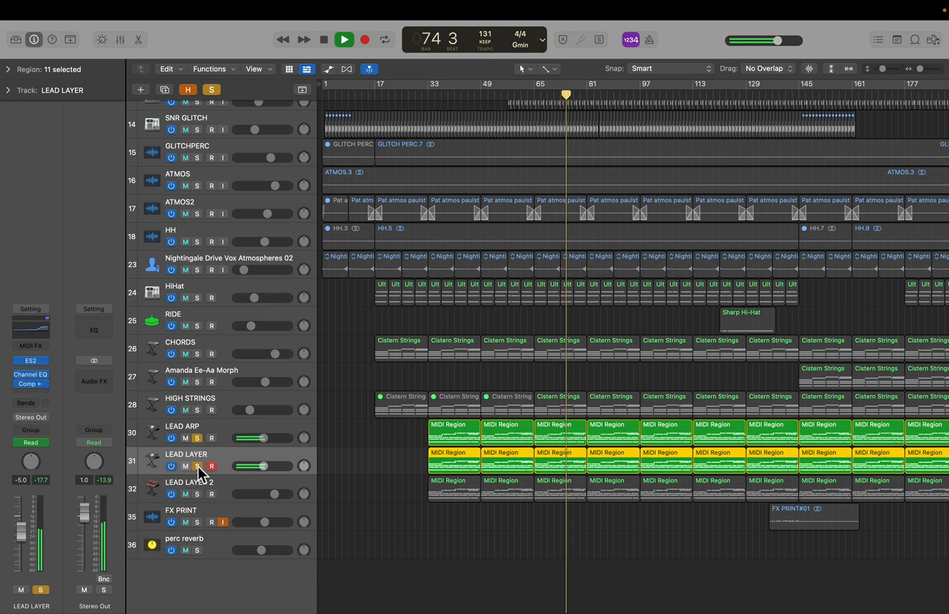
{"action": "key", "text": "space"}
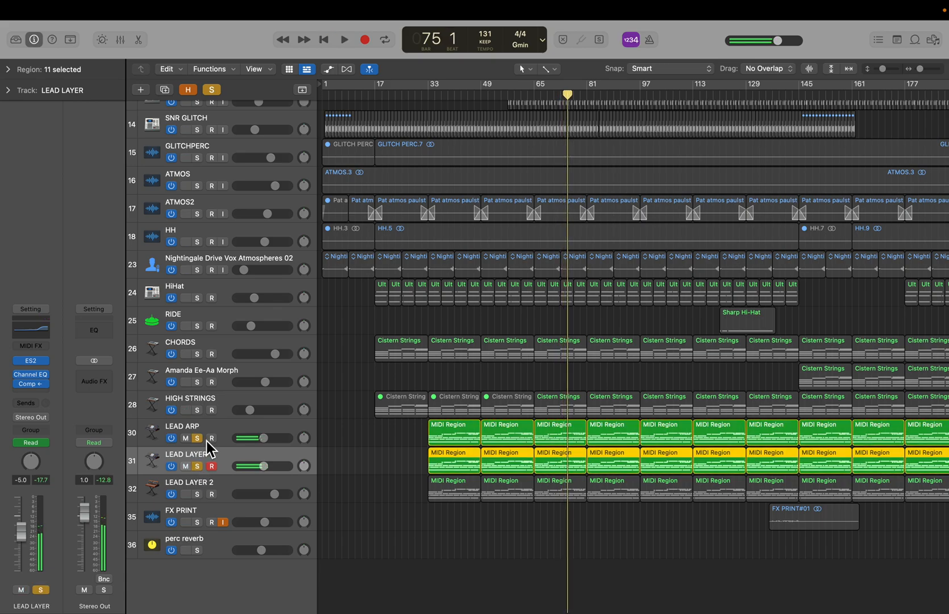
{"action": "left_click", "coordinate": [212, 92]}
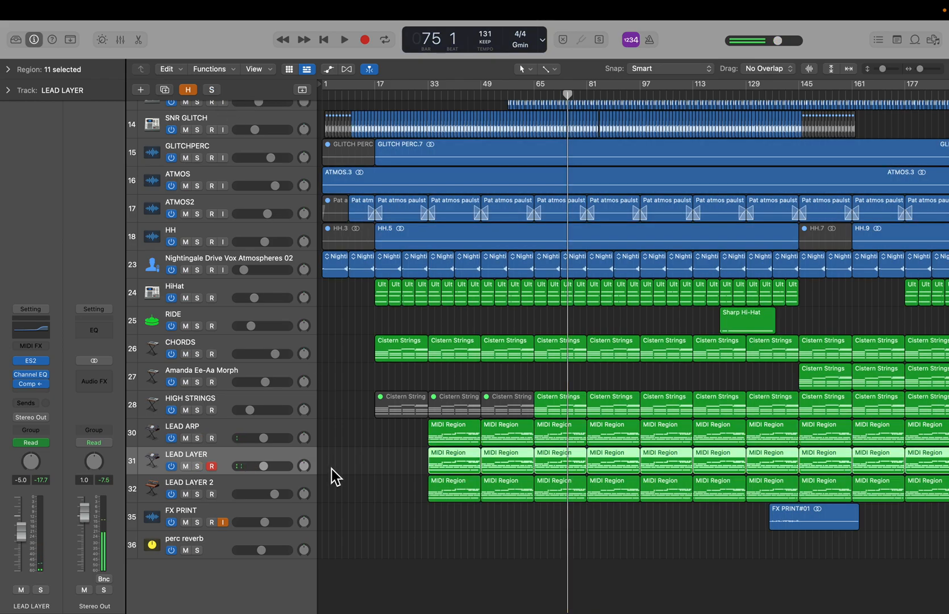
Solo LEAD LAYER 2, audition it briefly from bar 75, and select the track to show its RetroSyn and Channel EQ.
{"action": "left_click", "coordinate": [201, 498]}
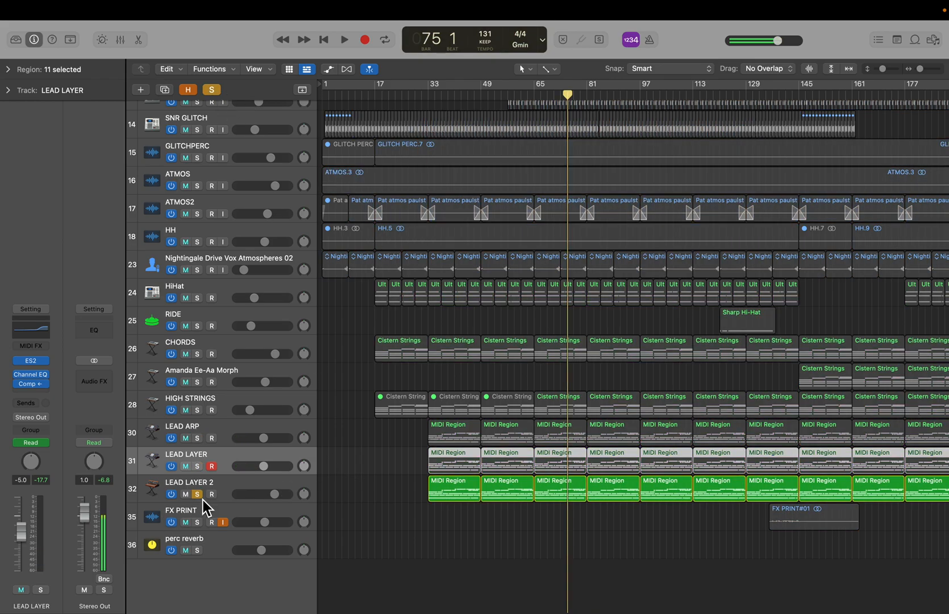
{"action": "key", "text": "space"}
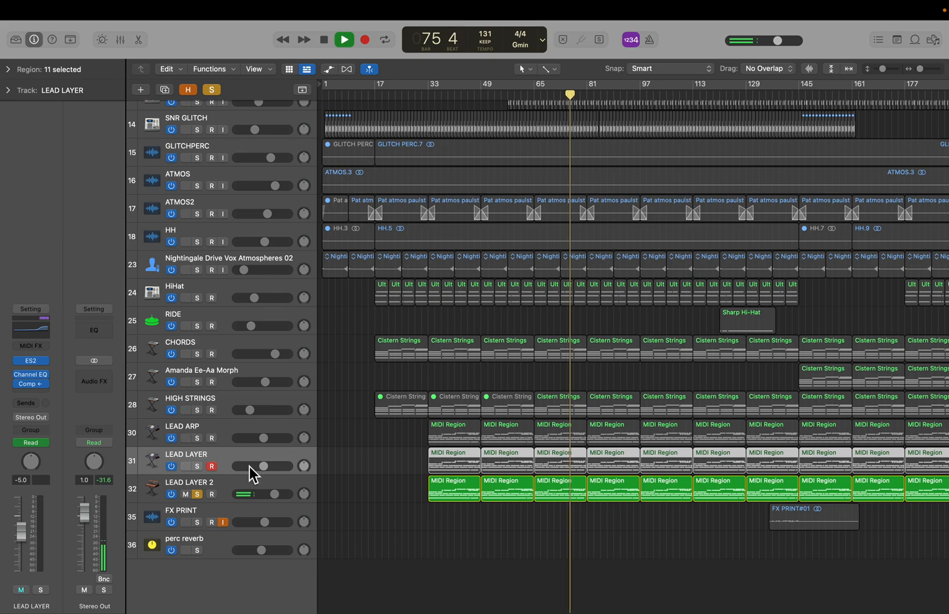
{"action": "key", "text": "space"}
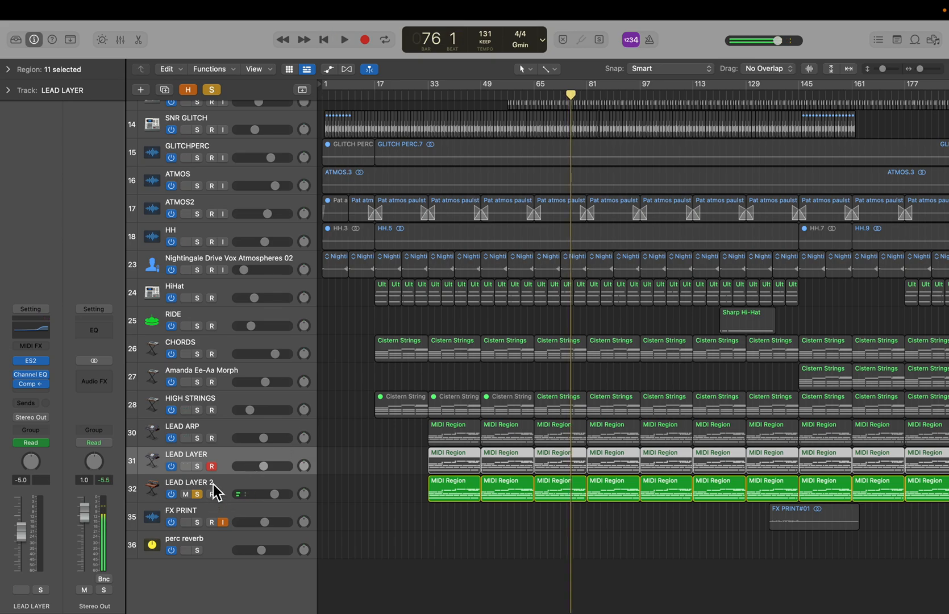
{"action": "left_click", "coordinate": [213, 484]}
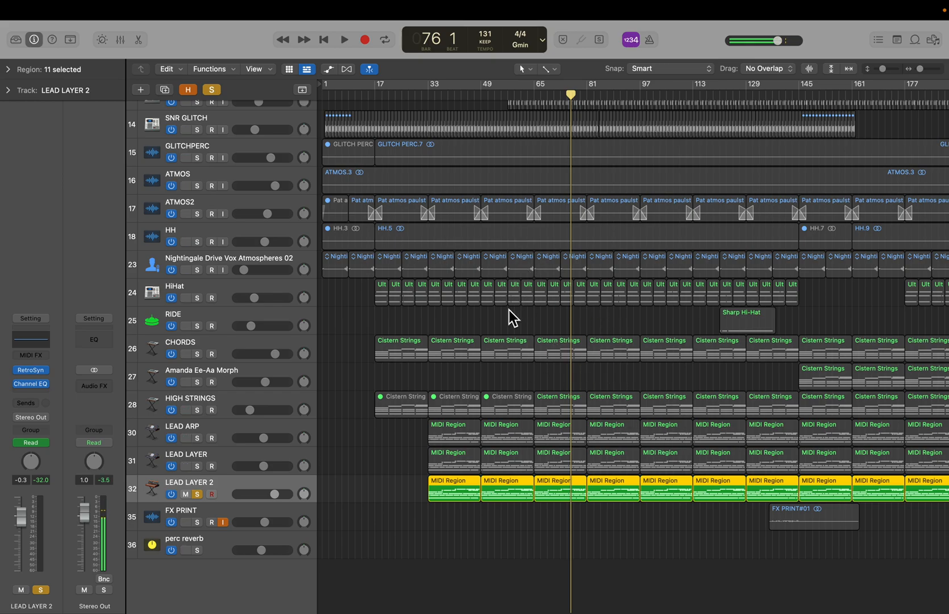
Solo the two other lead tracks, HIGH STRINGS, Amanda Ee-Aa Morph and CHORDS with LEAD LAYER 2, and audition them from bar 81.
{"action": "left_click", "coordinate": [199, 439]}
{"action": "left_click", "coordinate": [200, 467]}
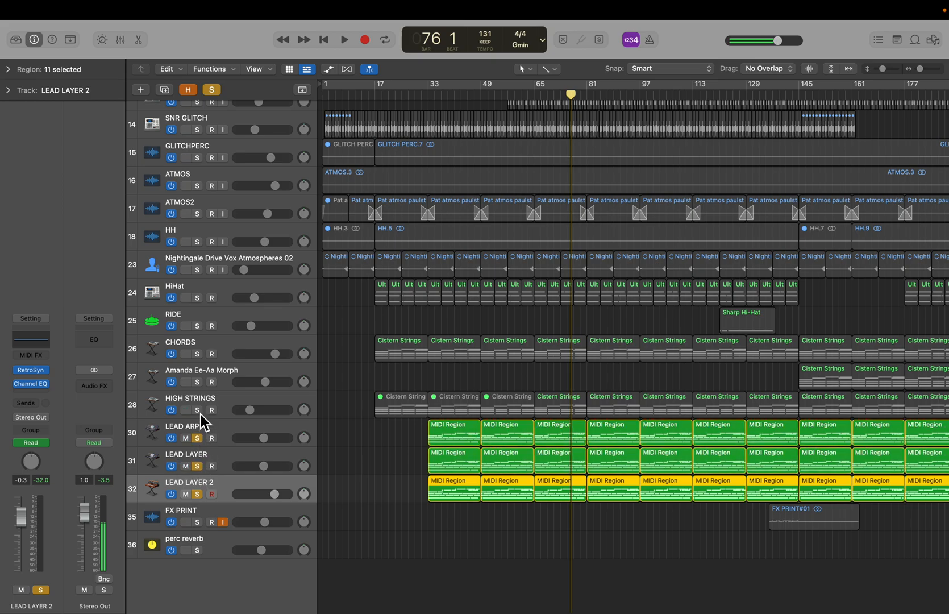
{"action": "left_click", "coordinate": [199, 411]}
{"action": "left_click", "coordinate": [197, 382]}
{"action": "left_click", "coordinate": [197, 355]}
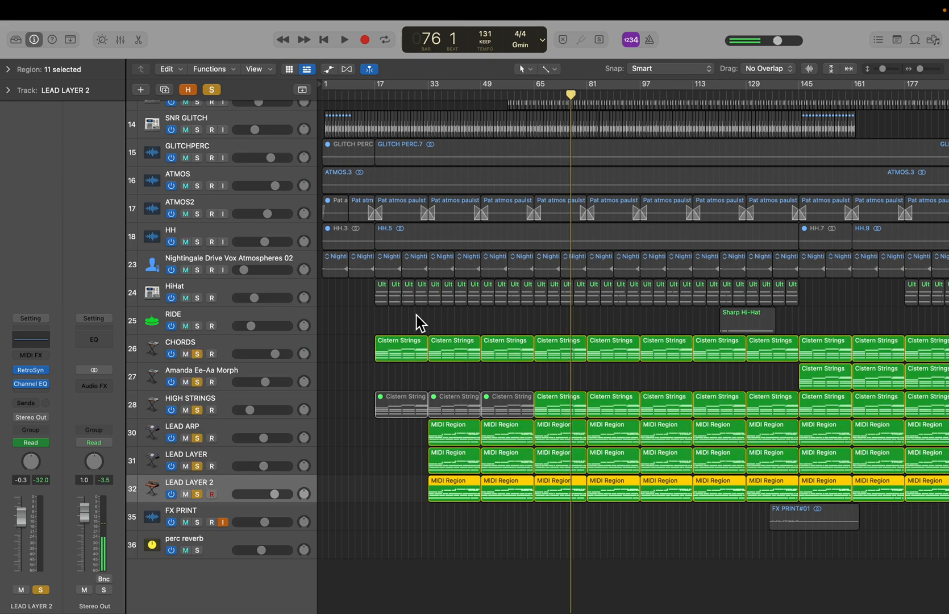
{"action": "left_click", "coordinate": [586, 97]}
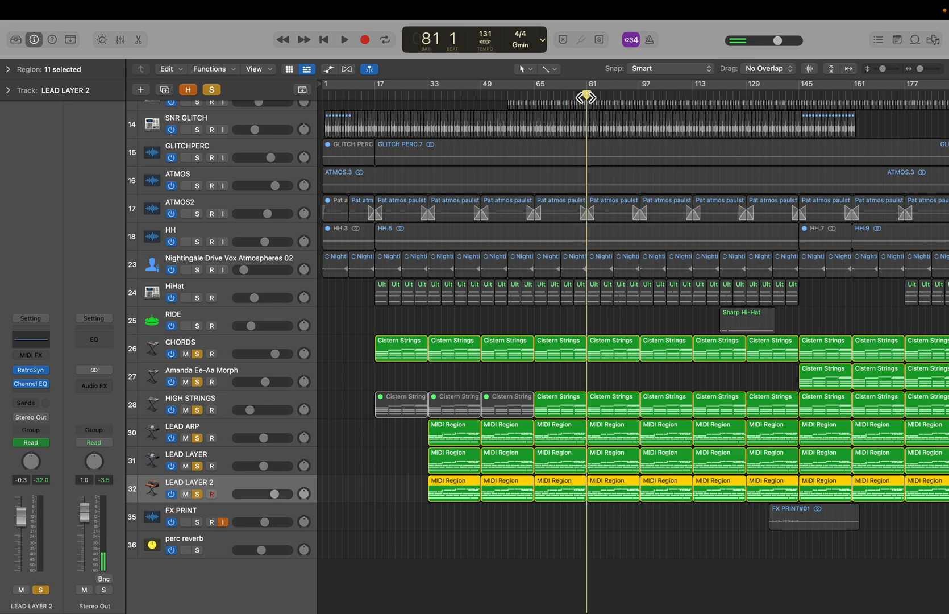
{"action": "key", "text": "space"}
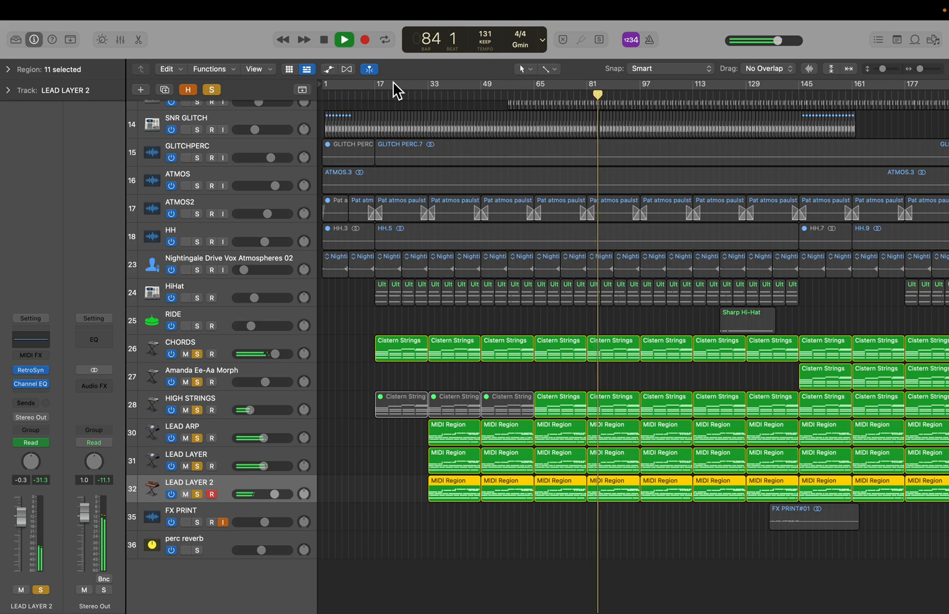
{"action": "scroll", "coordinate": [443, 241], "scroll_direction": "up", "scroll_amount": 3}
{"action": "scroll", "coordinate": [355, 302], "scroll_direction": "up", "scroll_amount": 5}
{"action": "key", "text": "space"}
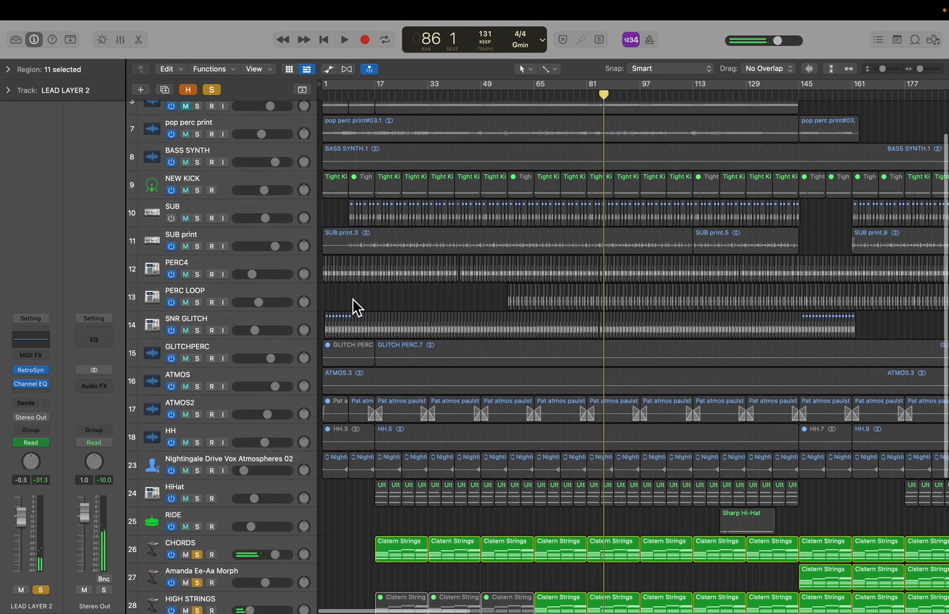
Audition the soloed musical tracks from bar 86 with SUB print added instead of SUB, stopping with all solos cleared.
{"action": "scroll", "coordinate": [353, 299], "scroll_direction": "up", "scroll_amount": 3}
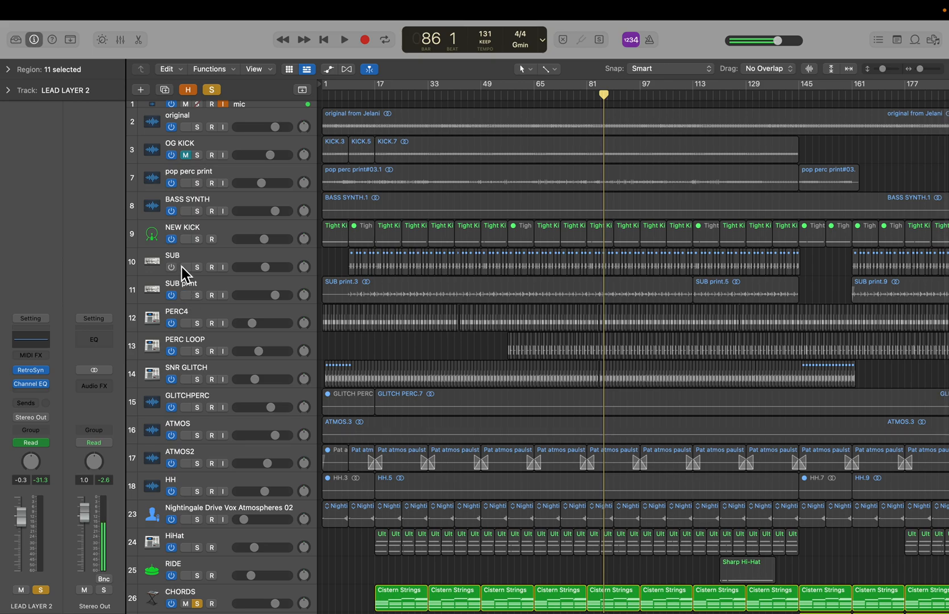
{"action": "left_click", "coordinate": [196, 267]}
{"action": "key", "text": "space"}
{"action": "left_click", "coordinate": [198, 267]}
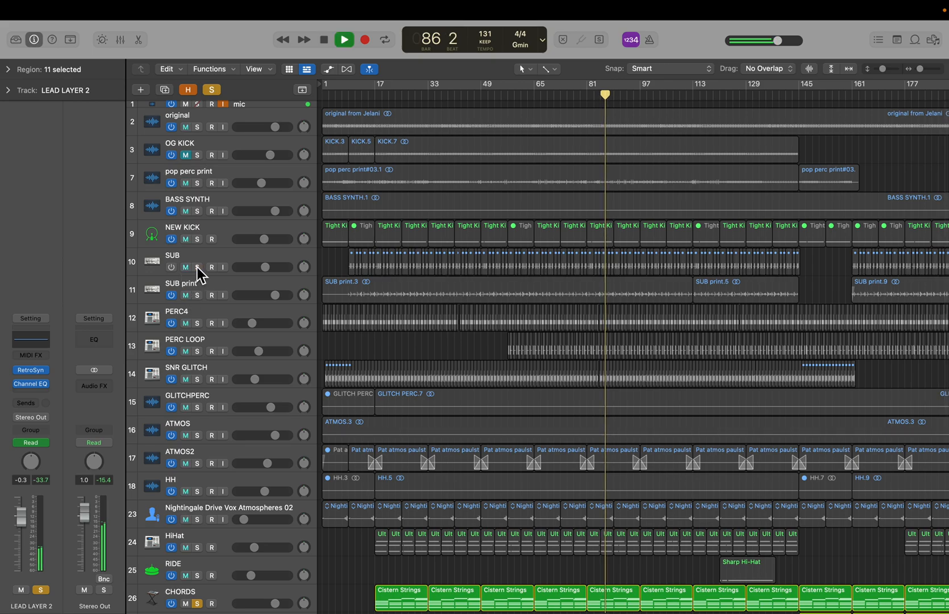
{"action": "left_click", "coordinate": [198, 294]}
{"action": "scroll", "coordinate": [424, 324], "scroll_direction": "down", "scroll_amount": 3}
{"action": "scroll", "coordinate": [424, 325], "scroll_direction": "right", "scroll_amount": 1}
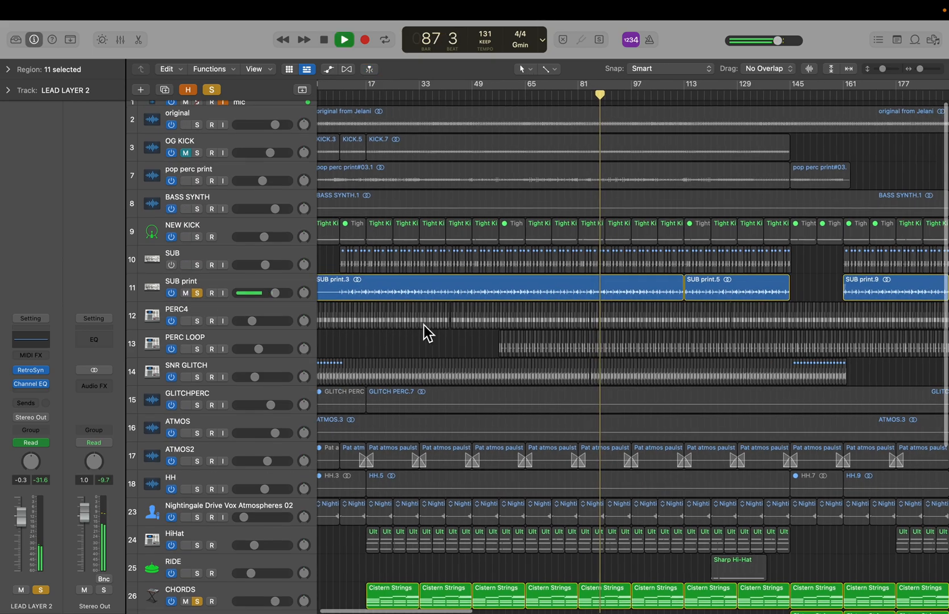
{"action": "scroll", "coordinate": [421, 323], "scroll_direction": "down", "scroll_amount": 2}
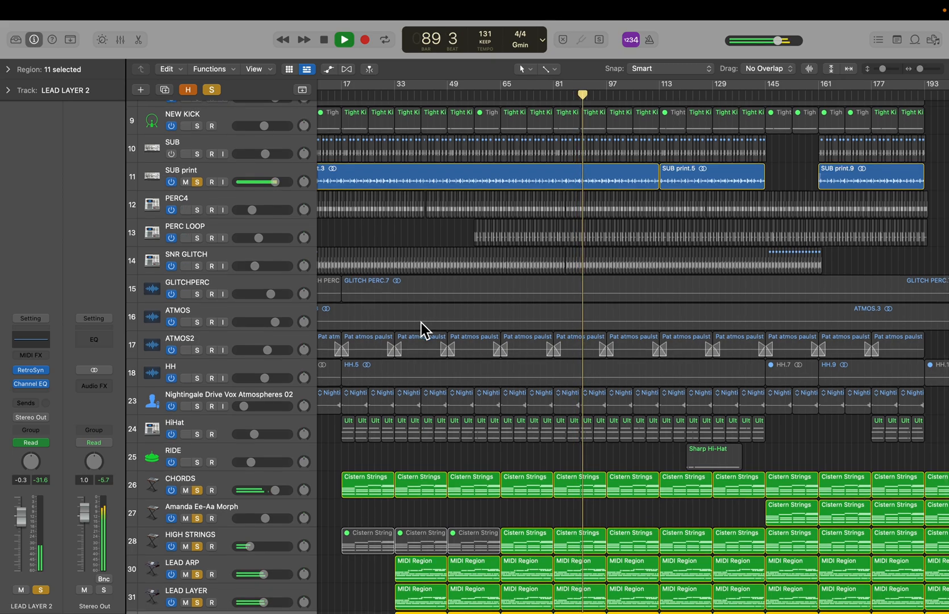
{"action": "key", "text": "space"}
{"action": "left_click", "coordinate": [212, 90]}
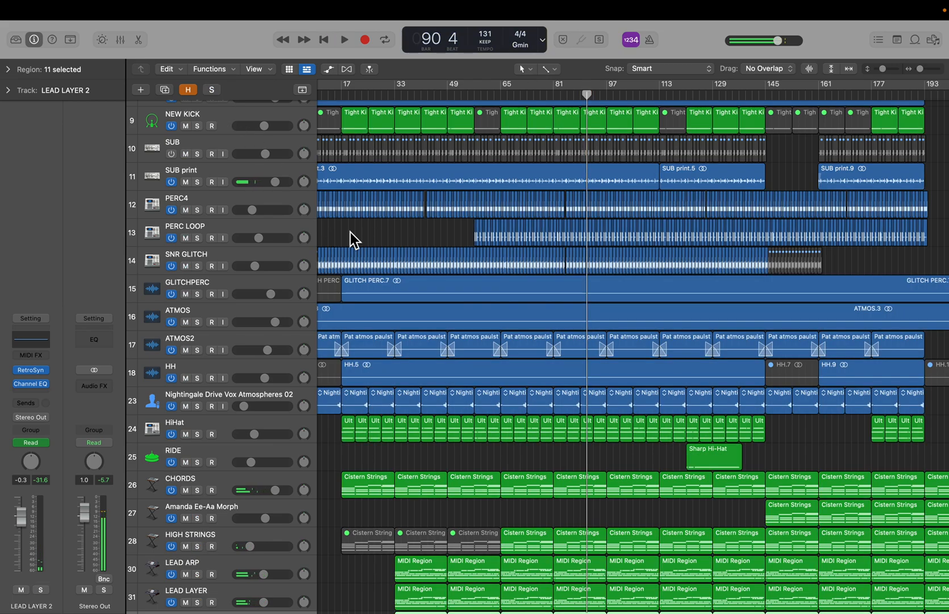
Deselect all regions and display the track automation to view the LEAD LAYER and LEAD LAYER 2 cutoff curves, hiding it again.
{"action": "left_click", "coordinate": [500, 447]}
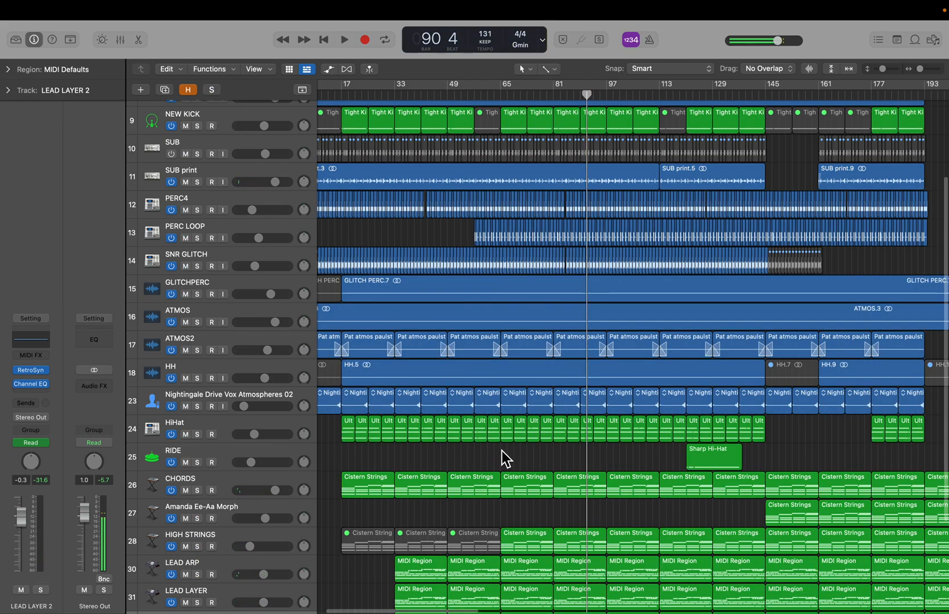
{"action": "scroll", "coordinate": [501, 450], "scroll_direction": "down", "scroll_amount": 5}
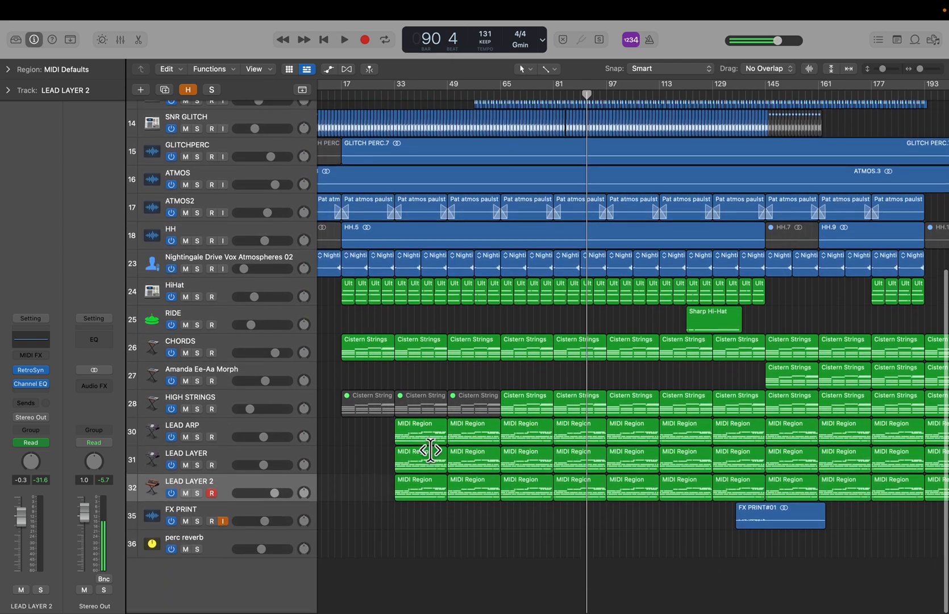
{"action": "key", "text": "a"}
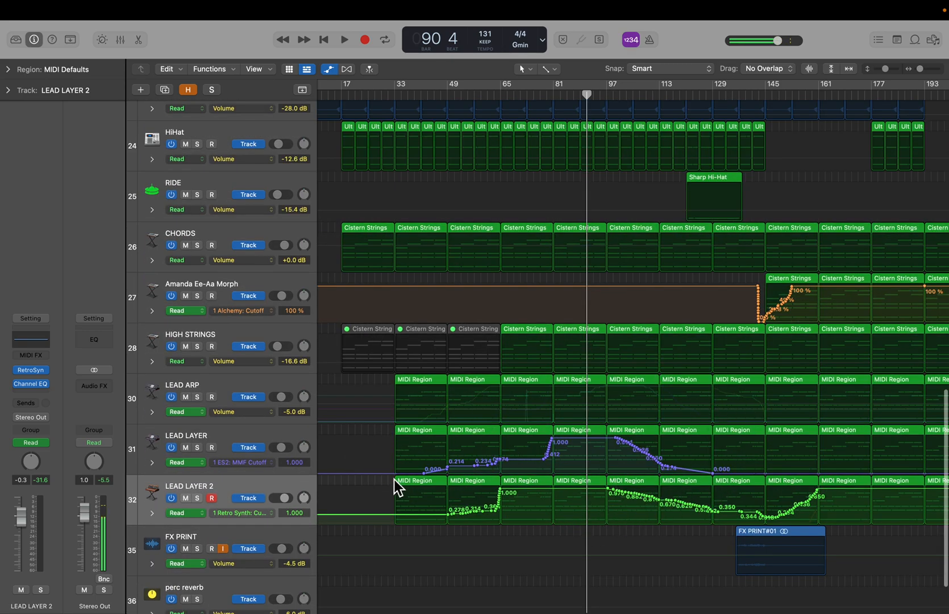
{"action": "key", "text": "a"}
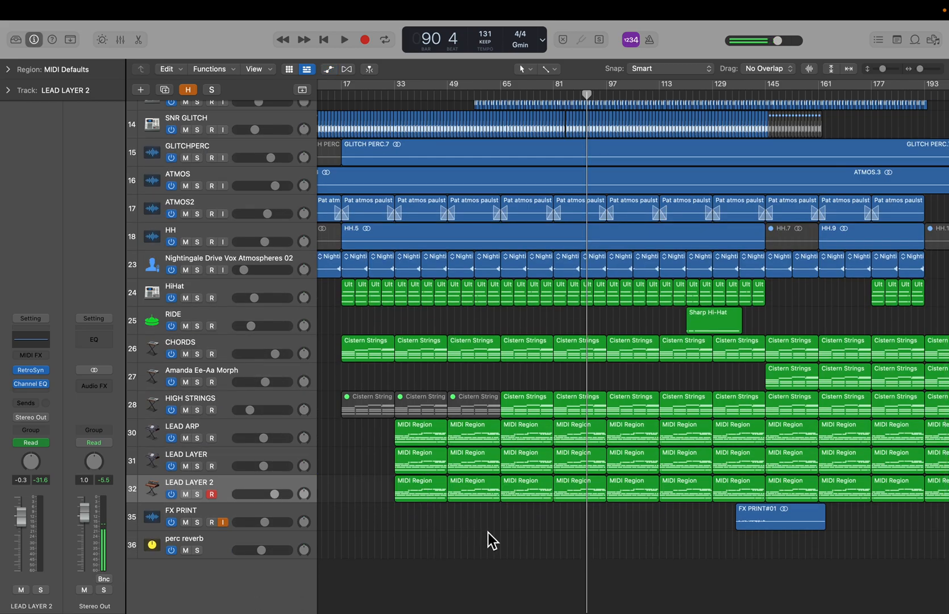
Select and solo FX PRINT and play it from the start of its FX PRINT#01 region.
{"action": "scroll", "coordinate": [488, 532], "scroll_direction": "right", "scroll_amount": 3}
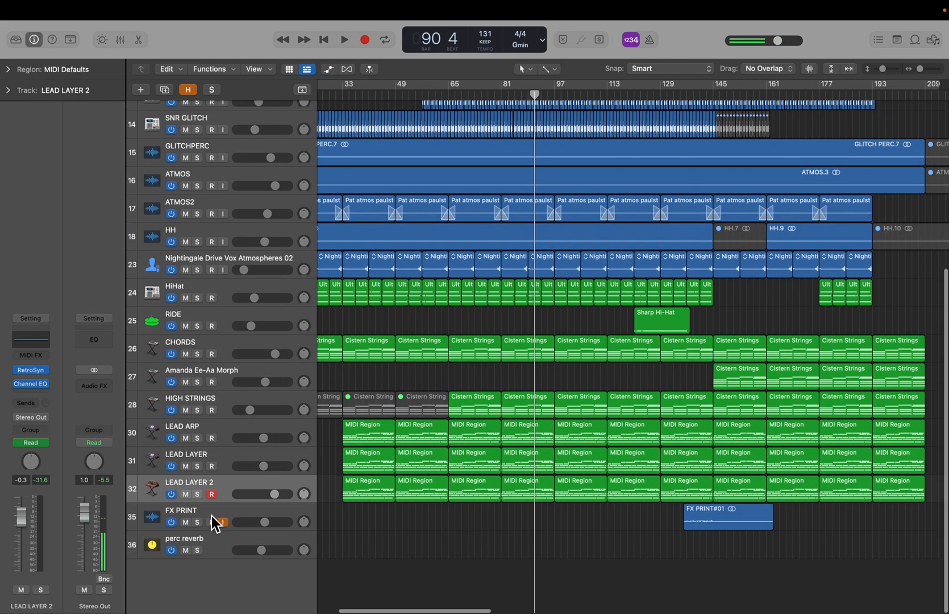
{"action": "left_click", "coordinate": [211, 515]}
{"action": "left_click", "coordinate": [678, 91]}
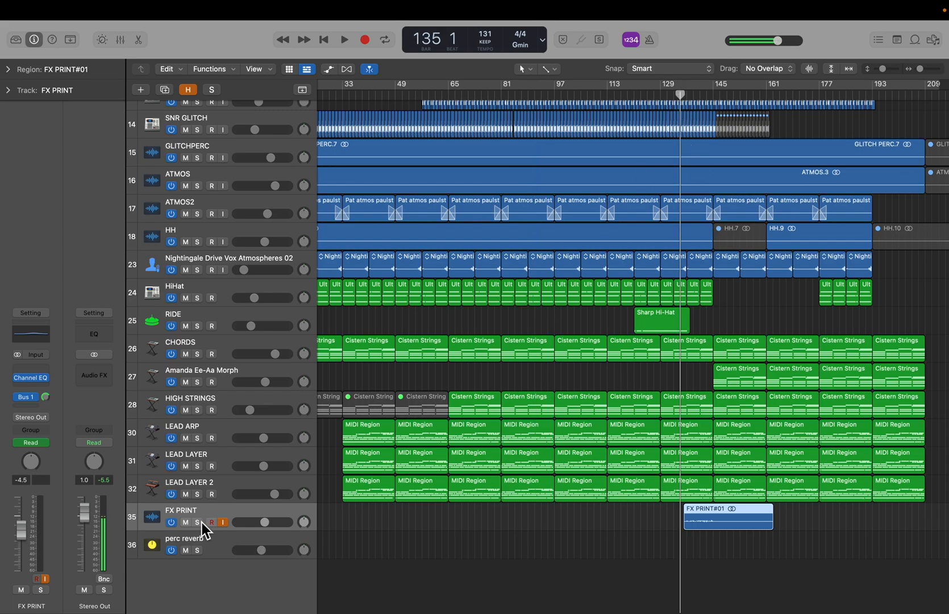
{"action": "left_click", "coordinate": [199, 522]}
{"action": "left_click_drag", "start_coordinate": [681, 95], "coordinate": [686, 97]}
{"action": "key", "text": "space"}
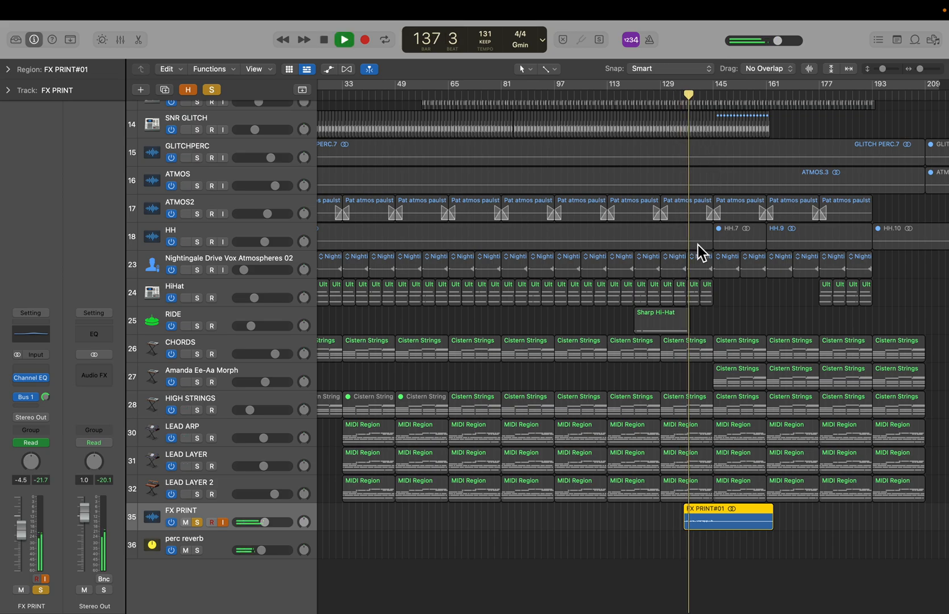
Reveal the project's hidden tracks while FX PRINT plays, and stop playback with FX PRINT unsoloed.
{"action": "key", "text": "h"}
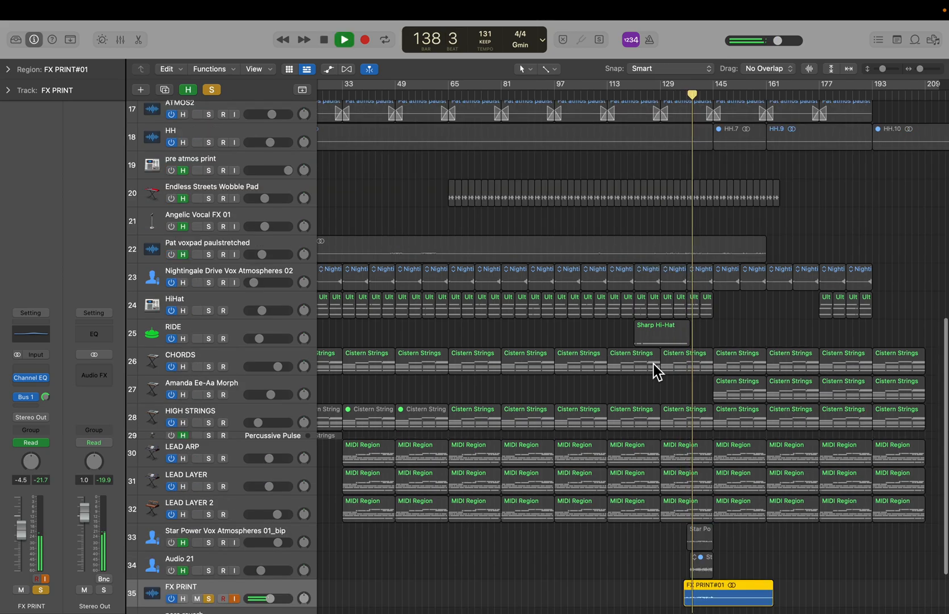
{"action": "scroll", "coordinate": [653, 365], "scroll_direction": "down", "scroll_amount": 4}
{"action": "key", "text": "space"}
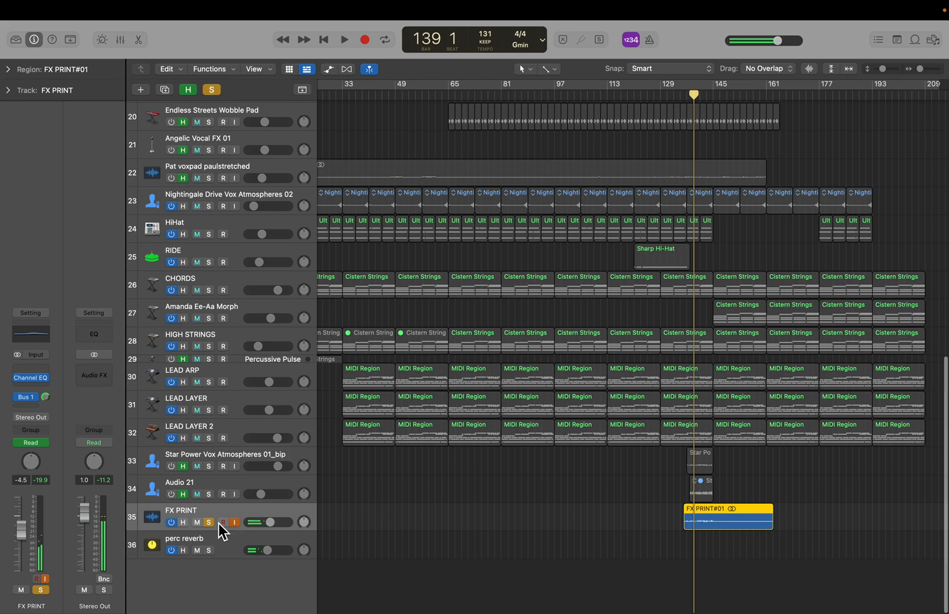
{"action": "left_click", "coordinate": [209, 522]}
Select the Star Power Vox Atmospheres 01_bip track and examine its region and the Audio 21 region between bars 137 and 145.
{"action": "left_click", "coordinate": [223, 466]}
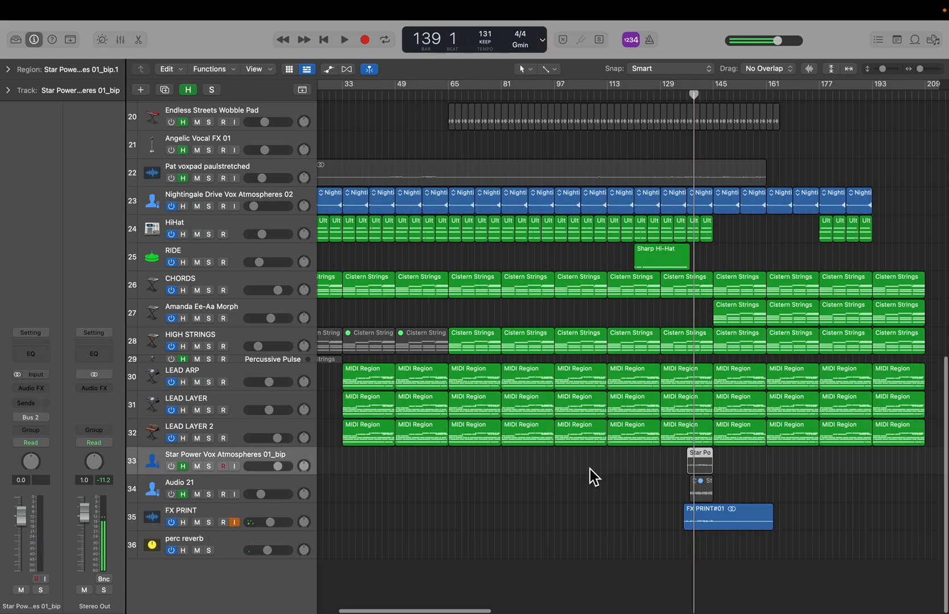
{"action": "key", "text": "super+Right"}
{"action": "key", "text": "super+Right"}
{"action": "scroll", "coordinate": [588, 466], "scroll_direction": "up", "scroll_amount": 1}
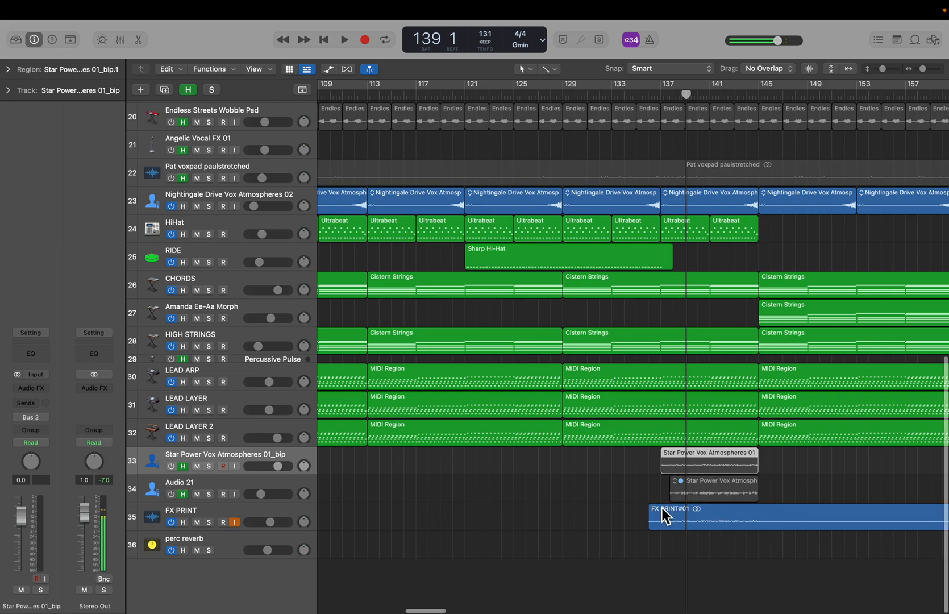
{"action": "key", "text": "super+Right"}
{"action": "key", "text": "super+Right"}
{"action": "key", "text": "super+Left"}
{"action": "key", "text": "super+Left"}
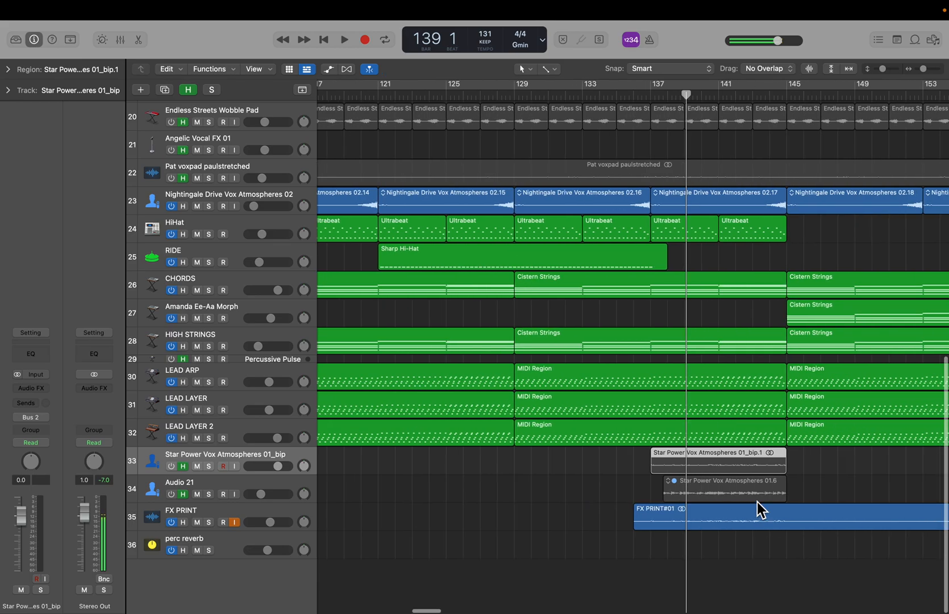
Select FX PRINT and conceal the hidden tracks again, with the arrangement shown from about bar 105 to 161.
{"action": "left_click", "coordinate": [214, 515]}
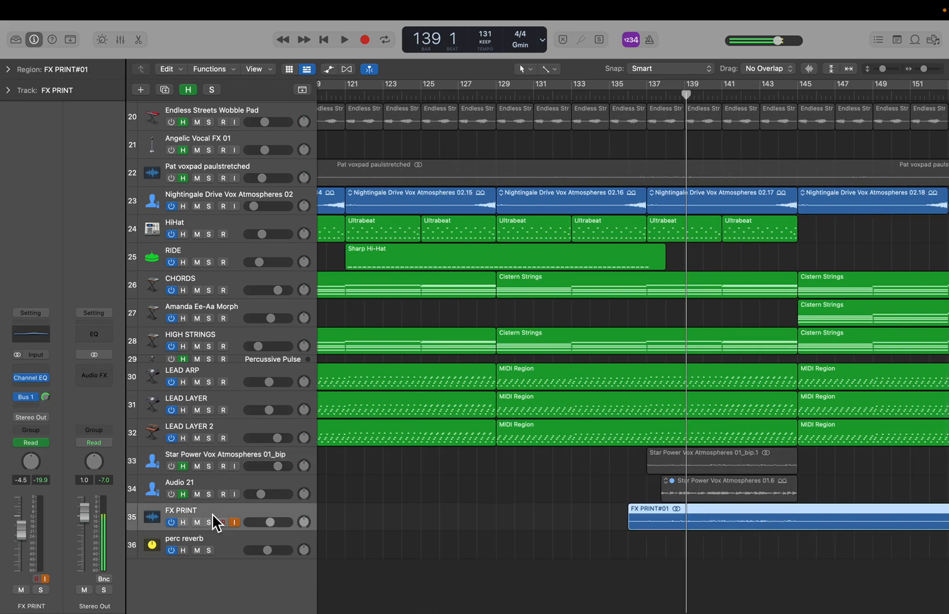
{"action": "left_click", "coordinate": [189, 90]}
{"action": "key", "text": "super+Left"}
{"action": "key", "text": "super+Left"}
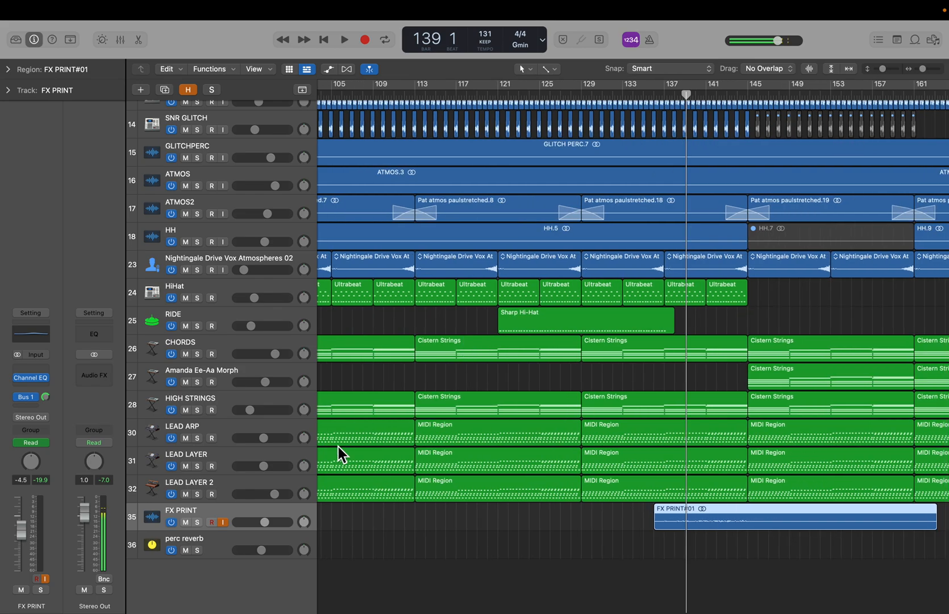
Select the perc reverb track and inspect its channel strip and the FX PRINT send in the mixer, leaving the mixer closed.
{"action": "left_click", "coordinate": [219, 544]}
{"action": "scroll", "coordinate": [540, 556], "scroll_direction": "down", "scroll_amount": 10}
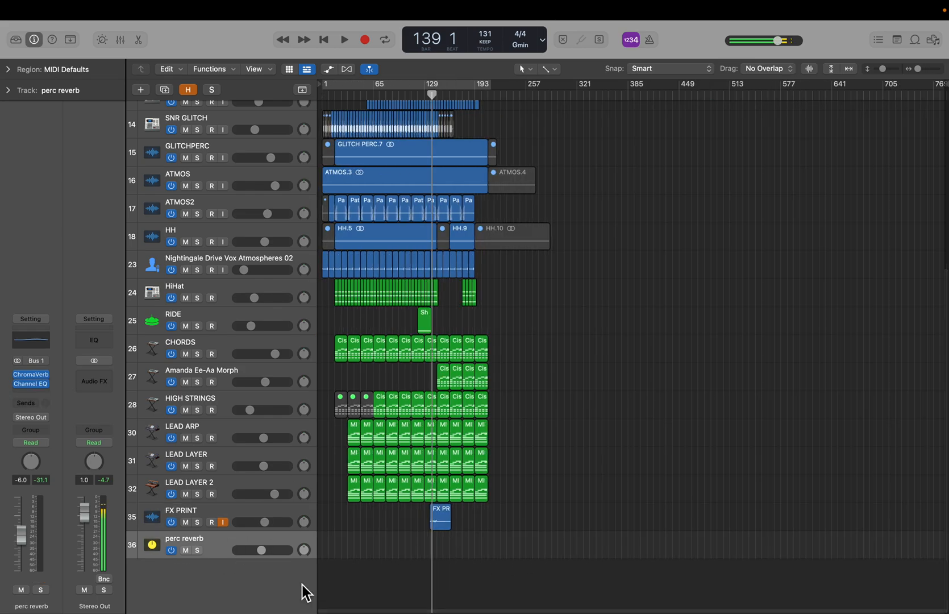
{"action": "key", "text": "x"}
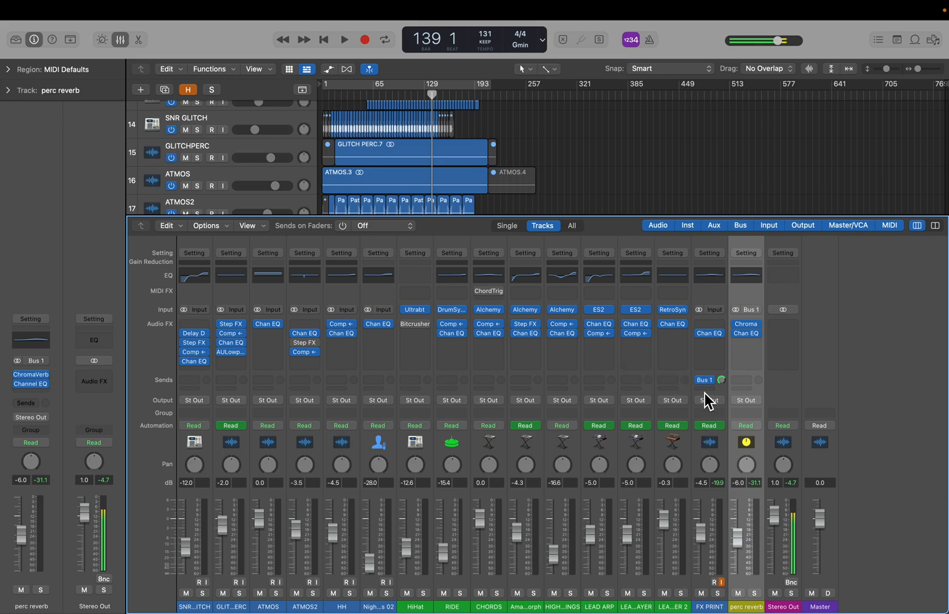
{"action": "key", "text": "x"}
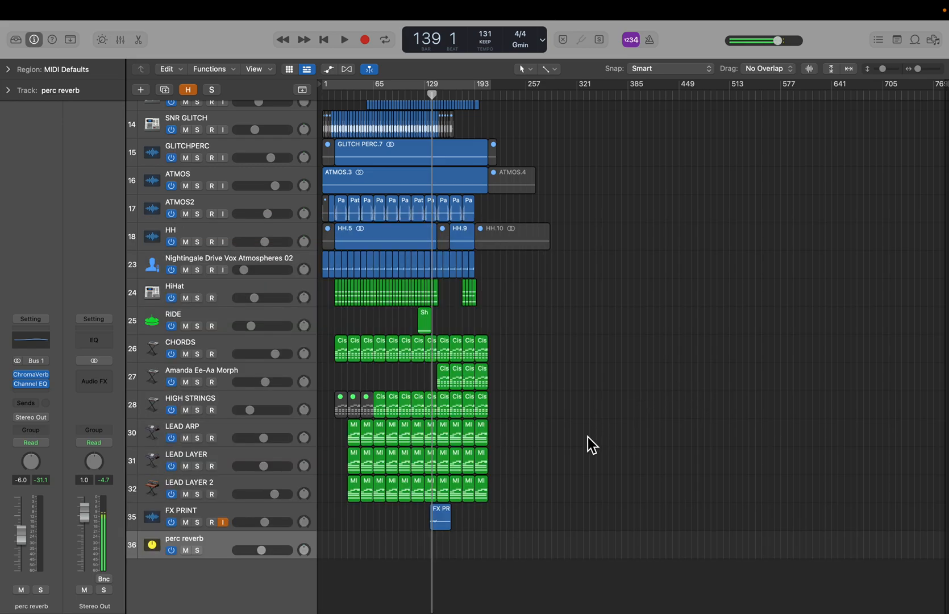
Examine the arrangement around bars 145 to 161, comparing the kick, sub, percussion and hi-hat regions on either side.
{"action": "key", "text": "super+Right"}
{"action": "key", "text": "super+Right"}
{"action": "key", "text": "super+Right"}
{"action": "key", "text": "super+Right"}
{"action": "key", "text": "super+Right"}
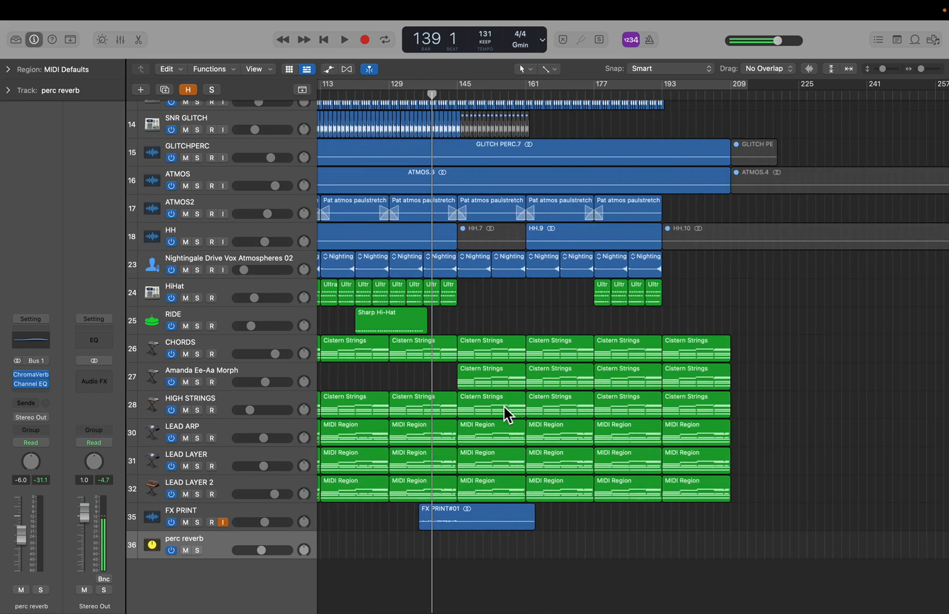
{"action": "scroll", "coordinate": [504, 407], "scroll_direction": "up", "scroll_amount": 5}
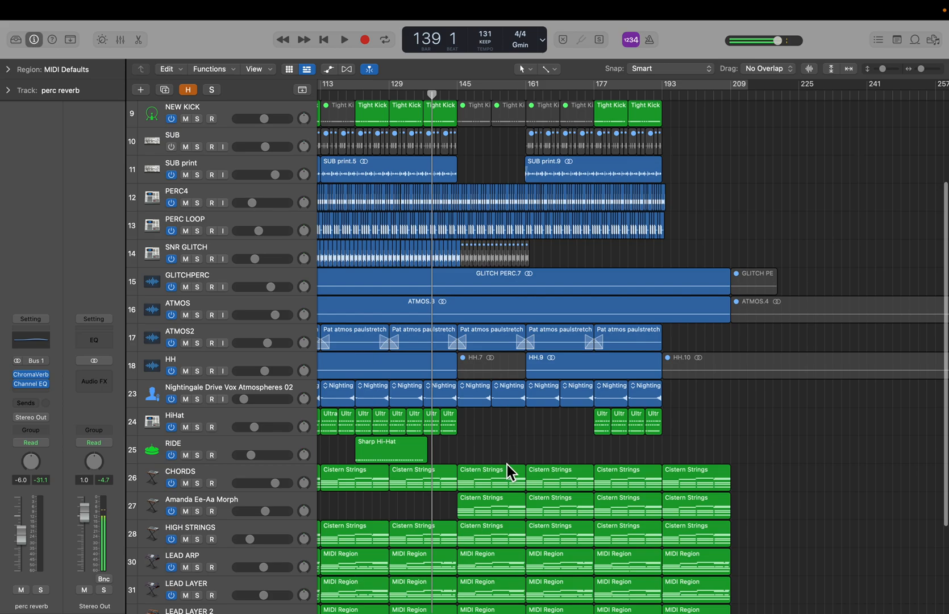
{"action": "scroll", "coordinate": [504, 455], "scroll_direction": "up", "scroll_amount": 5}
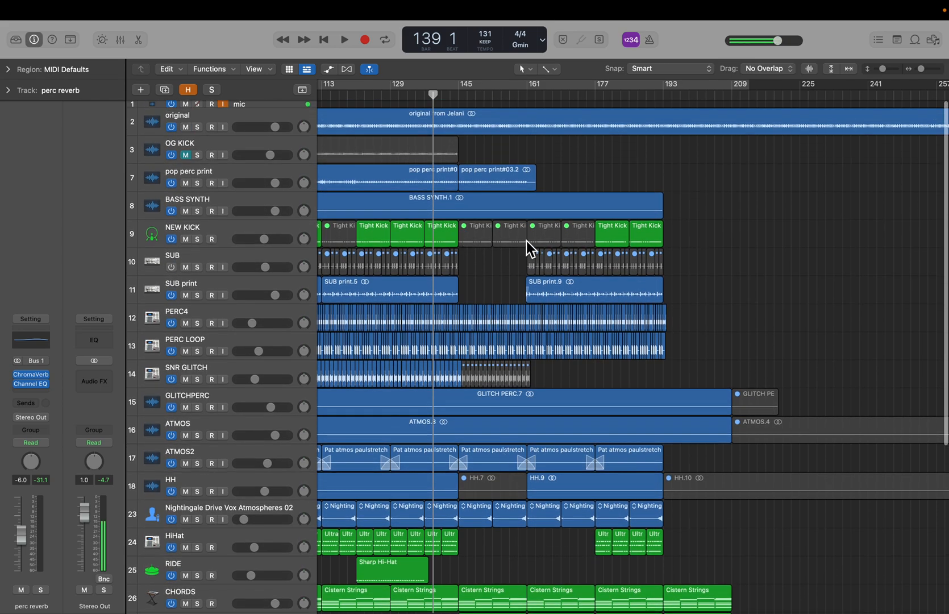
{"action": "scroll", "coordinate": [509, 267], "scroll_direction": "down", "scroll_amount": 2}
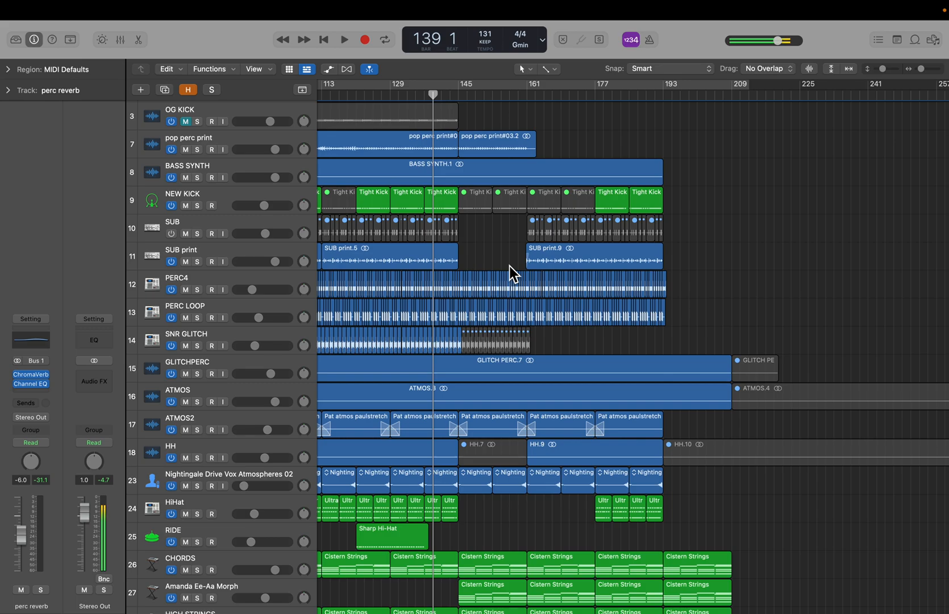
{"action": "scroll", "coordinate": [509, 266], "scroll_direction": "down", "scroll_amount": 1}
{"action": "scroll", "coordinate": [509, 266], "scroll_direction": "left", "scroll_amount": 5}
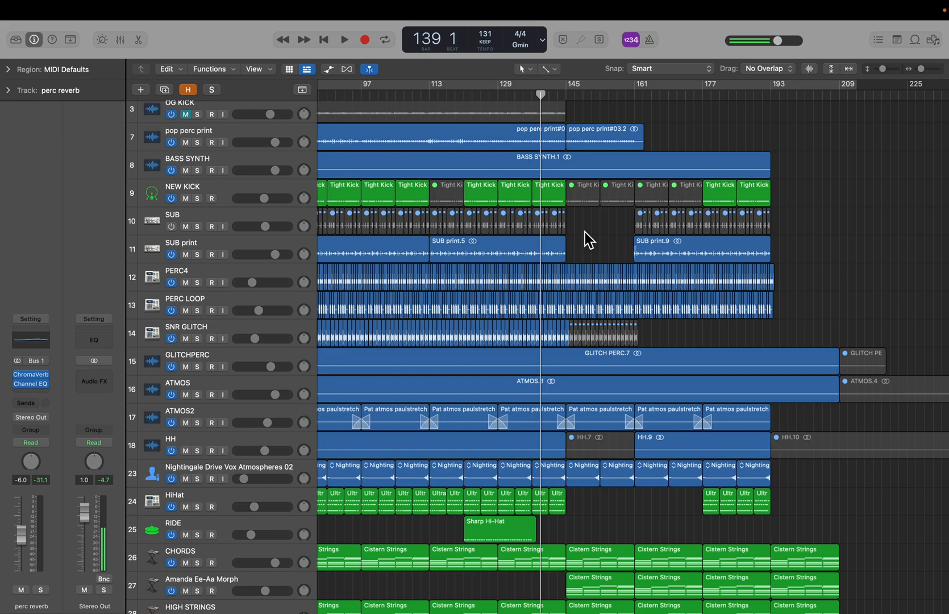
Solo the LEAD ARP track and play it from bar 145, finishing with playback stopped and the track unsoloed.
{"action": "scroll", "coordinate": [581, 290], "scroll_direction": "down", "scroll_amount": 8}
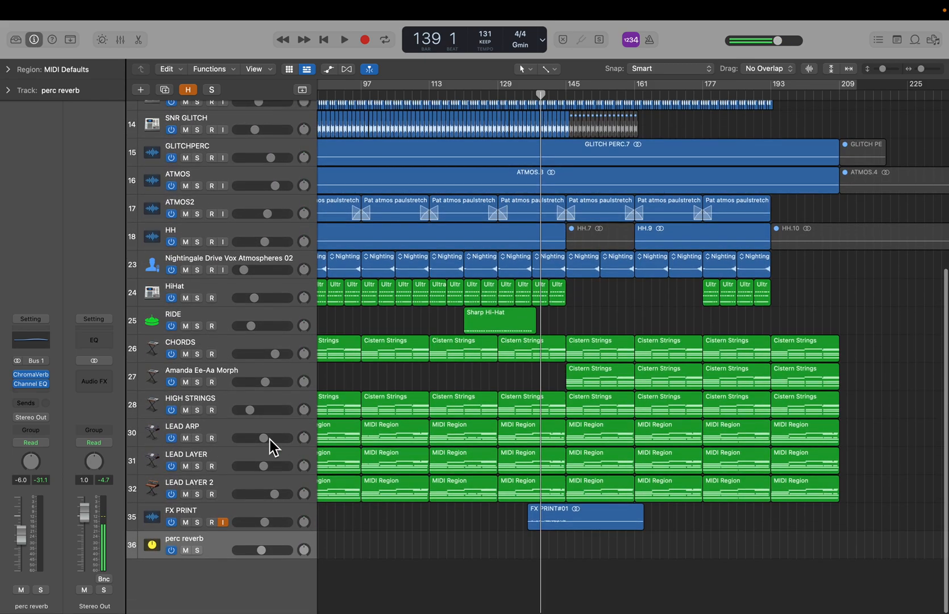
{"action": "left_click", "coordinate": [223, 430]}
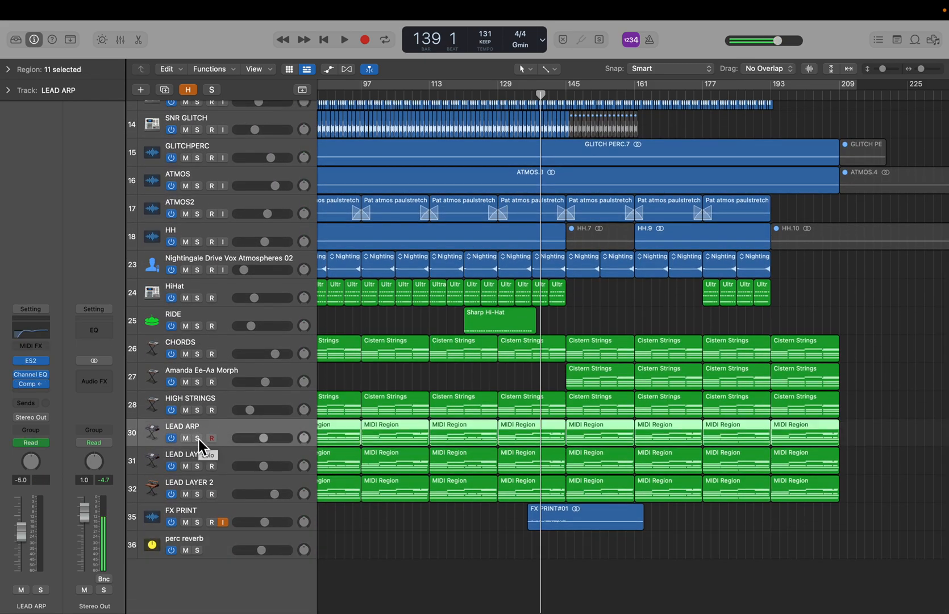
{"action": "left_click", "coordinate": [198, 438]}
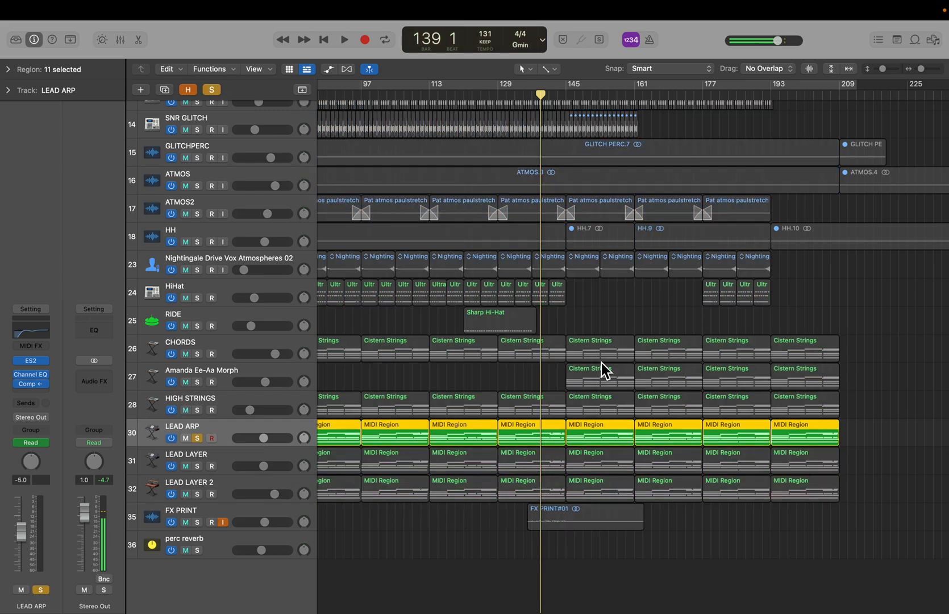
{"action": "scroll", "coordinate": [608, 214], "scroll_direction": "up", "scroll_amount": 10}
{"action": "left_click", "coordinate": [573, 95]}
{"action": "key", "text": "space"}
{"action": "scroll", "coordinate": [554, 421], "scroll_direction": "down", "scroll_amount": 5}
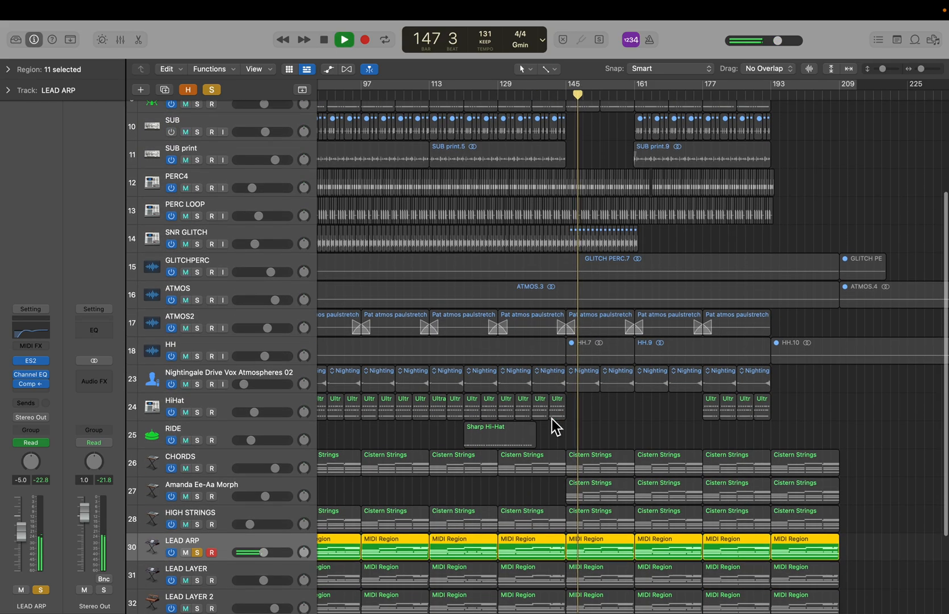
{"action": "scroll", "coordinate": [552, 419], "scroll_direction": "down", "scroll_amount": 3}
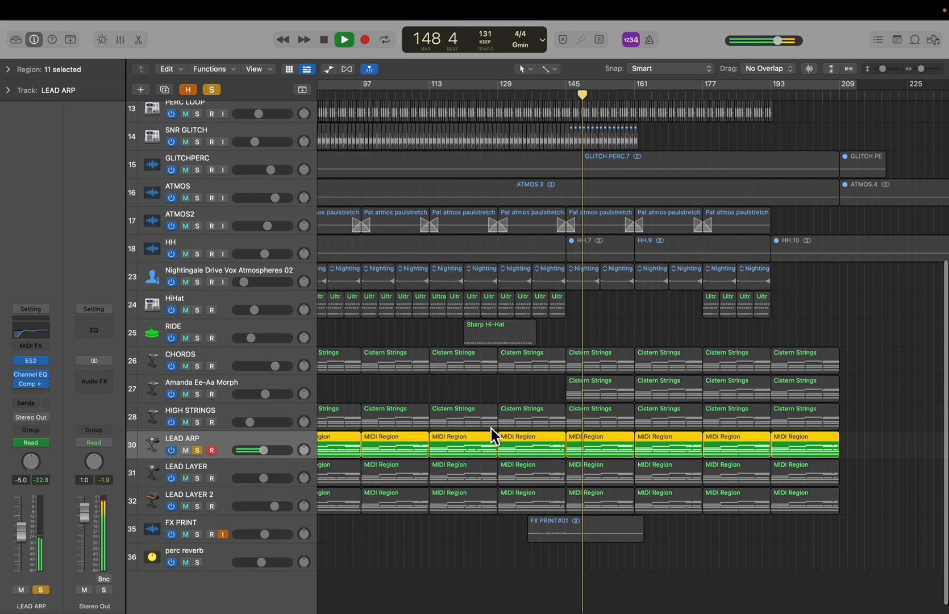
{"action": "key", "text": "space"}
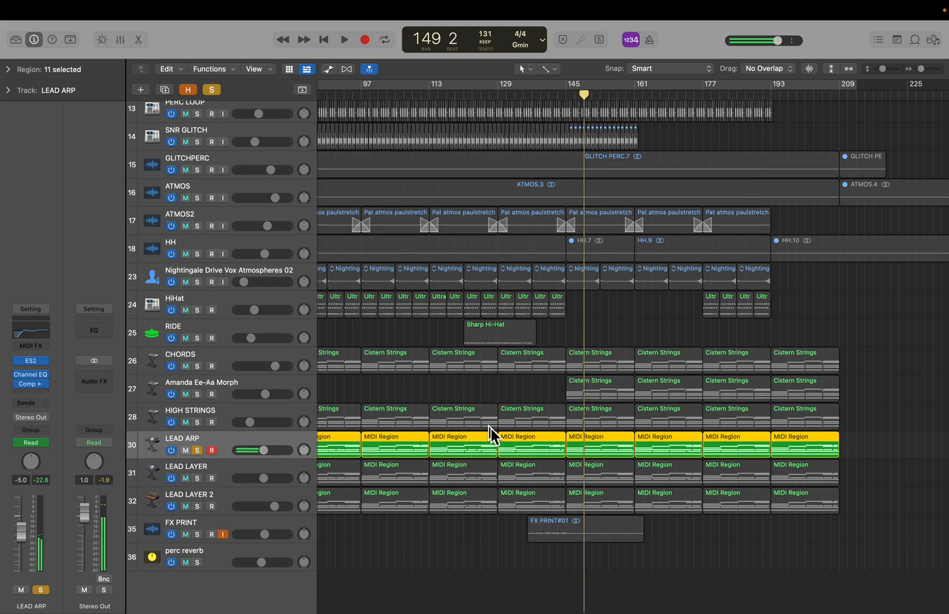
{"action": "left_click", "coordinate": [198, 450]}
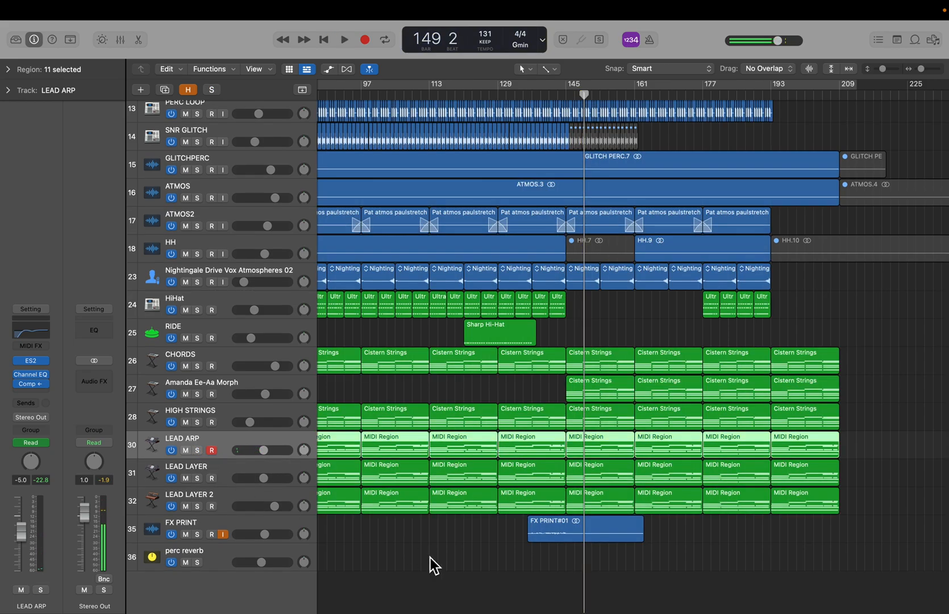
Examine the drum and bass regions between about bars 113 and 193, leaving all regions deselected.
{"action": "scroll", "coordinate": [427, 555], "scroll_direction": "up", "scroll_amount": 1}
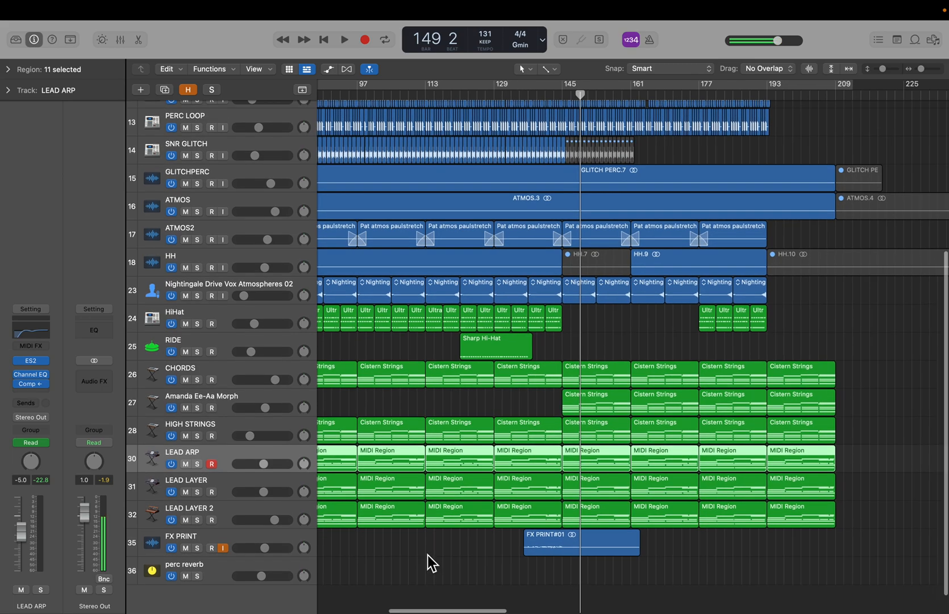
{"action": "key", "text": "super+Right"}
{"action": "key", "text": "super+Right"}
{"action": "key", "text": "super+Right"}
{"action": "key", "text": "super+Right"}
{"action": "key", "text": "super+Left"}
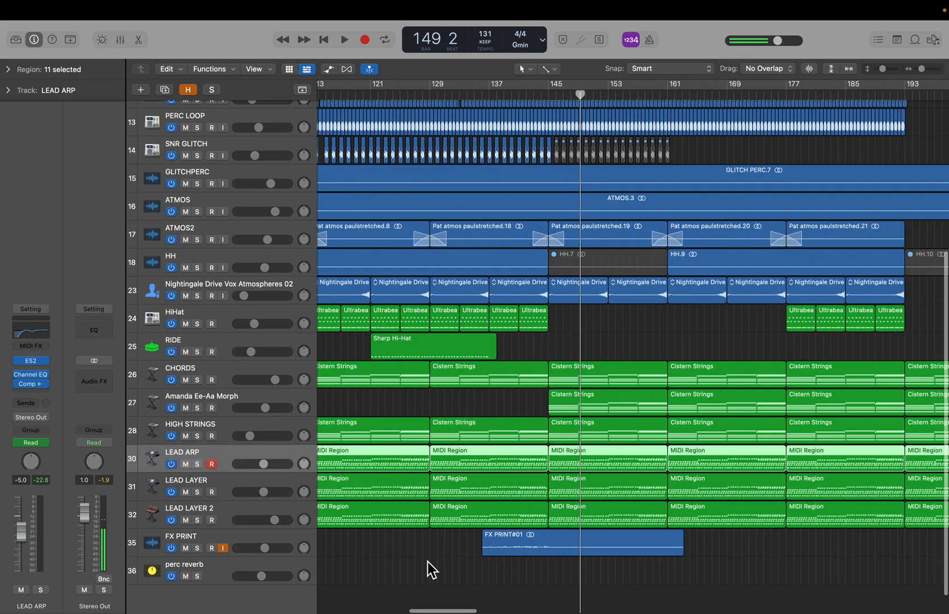
{"action": "scroll", "coordinate": [425, 559], "scroll_direction": "up", "scroll_amount": 5}
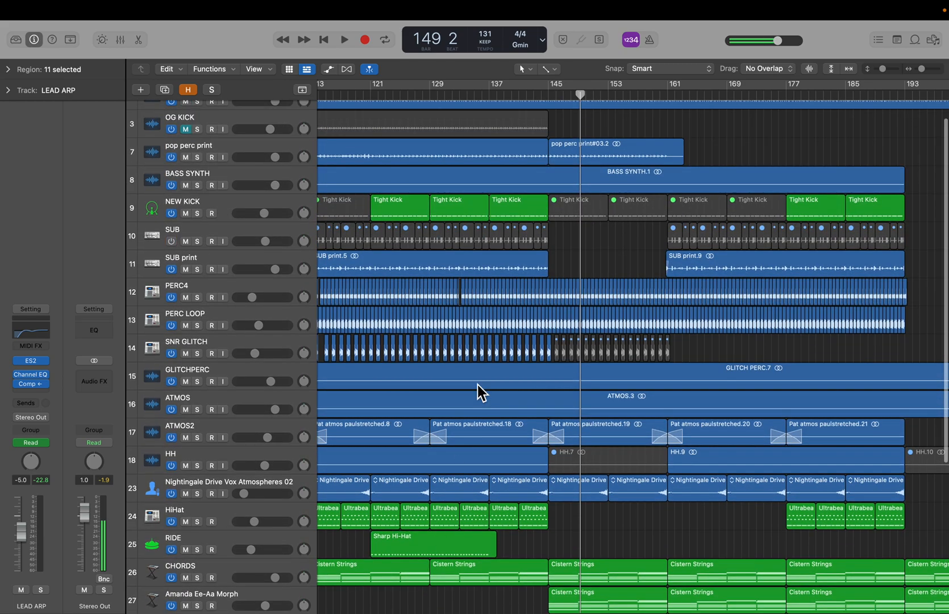
{"action": "scroll", "coordinate": [531, 313], "scroll_direction": "up", "scroll_amount": 1}
{"action": "left_click", "coordinate": [599, 287]}
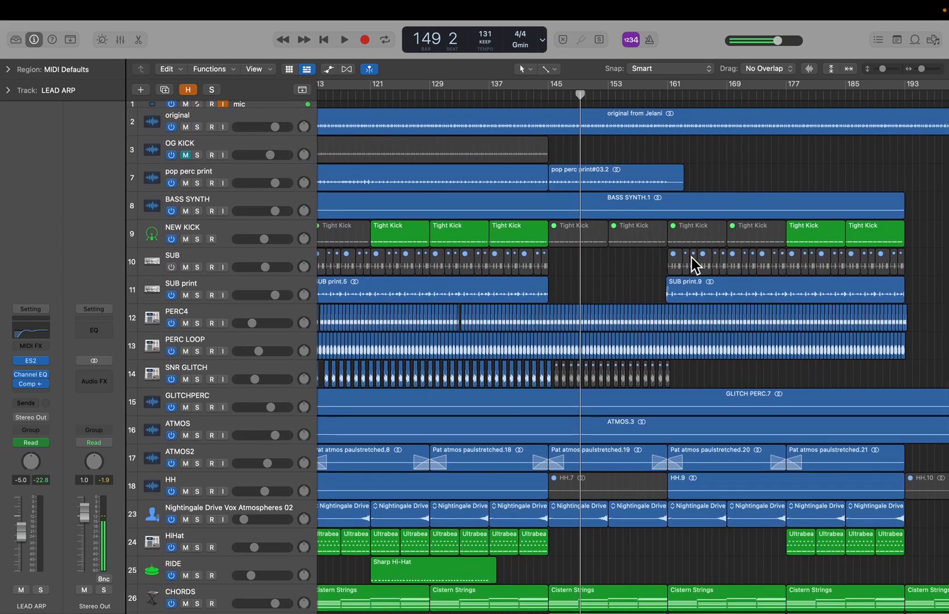
Review the whole arrangement from bar 1 to about bar 257, from the percussion tracks down to LEAD ARP.
{"action": "scroll", "coordinate": [647, 283], "scroll_direction": "right", "scroll_amount": 2}
{"action": "key", "text": "super+Left"}
{"action": "key", "text": "super+Left"}
{"action": "key", "text": "super+Left"}
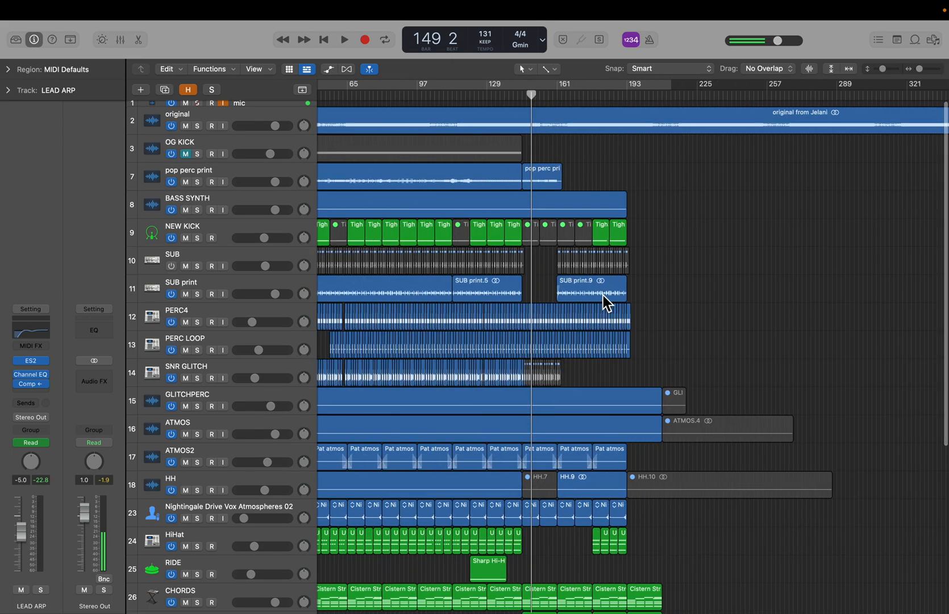
{"action": "scroll", "coordinate": [603, 295], "scroll_direction": "down", "scroll_amount": 2}
{"action": "scroll", "coordinate": [603, 295], "scroll_direction": "left", "scroll_amount": 5}
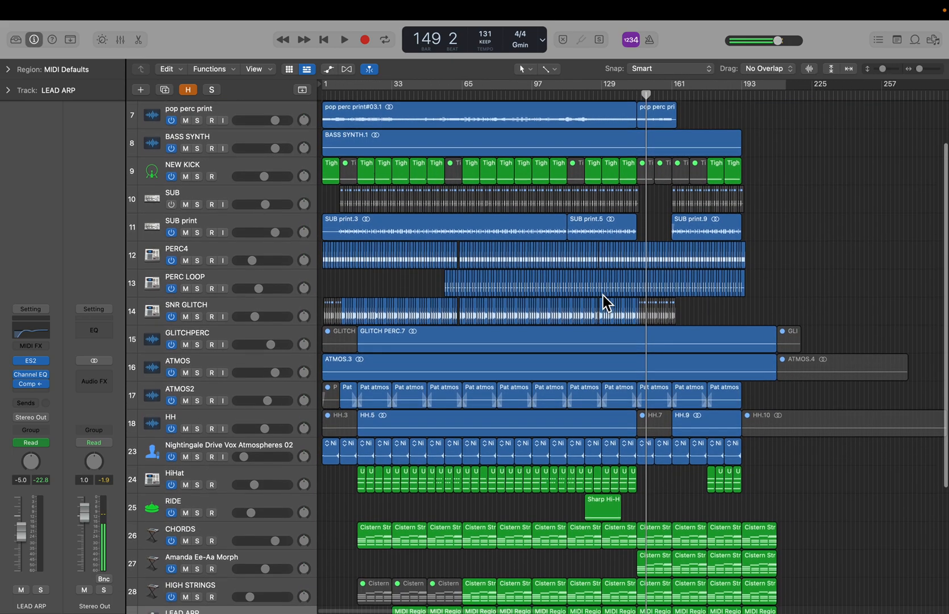
{"action": "scroll", "coordinate": [602, 295], "scroll_direction": "down", "scroll_amount": 1}
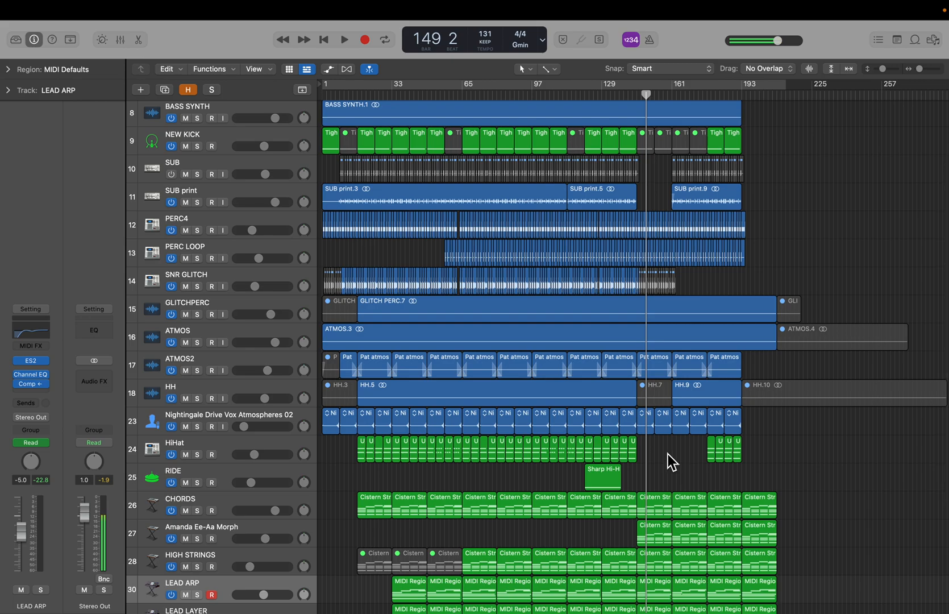
Reduce the track heights so the tracks from original to FX PRINT fit together in one view.
{"action": "key", "text": "super+Up"}
{"action": "key", "text": "super+Up"}
{"action": "key", "text": "super+Up"}
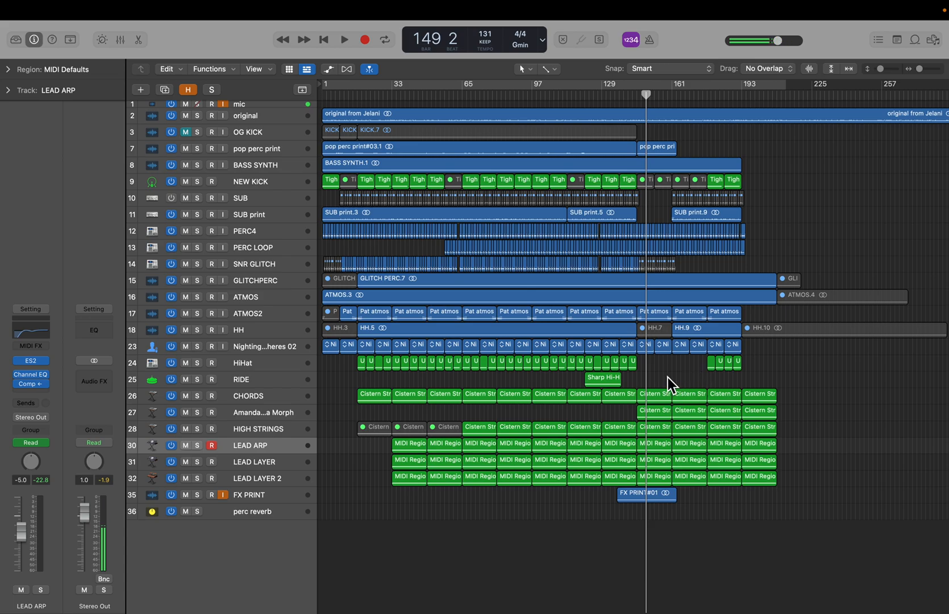
{"action": "key", "text": "super+Down"}
{"action": "key", "text": "super+Down"}
{"action": "key", "text": "super+Down"}
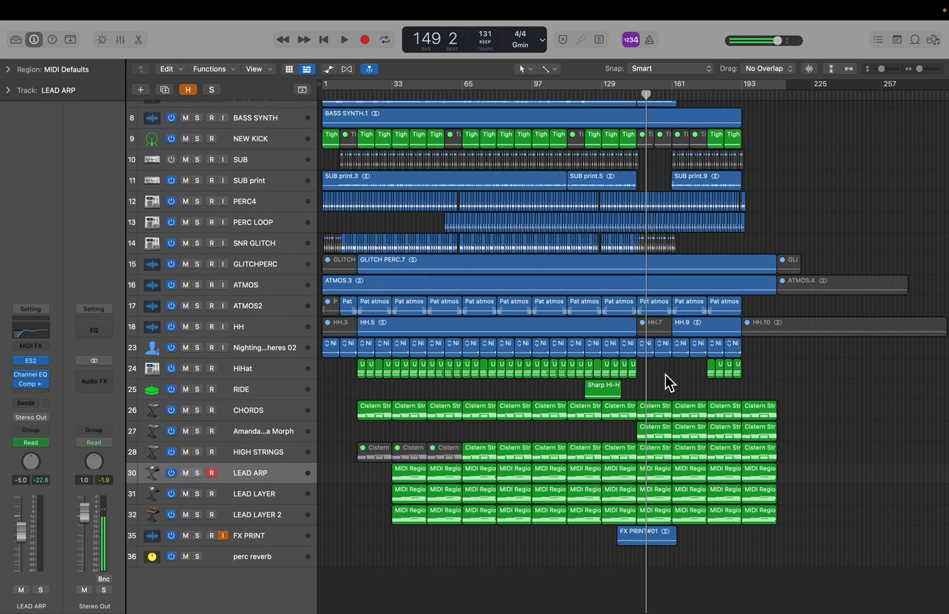
{"action": "scroll", "coordinate": [666, 375], "scroll_direction": "up", "scroll_amount": 3}
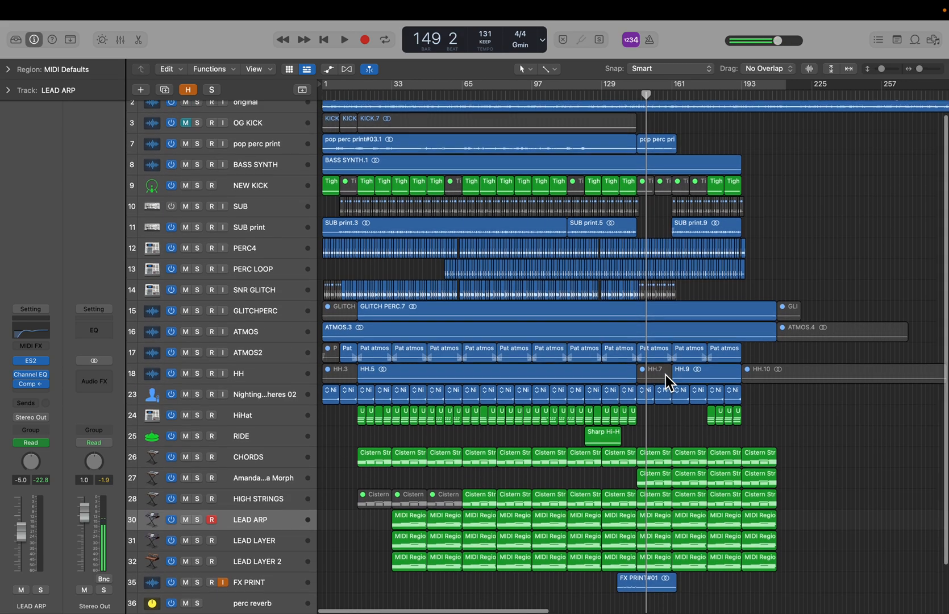
{"action": "scroll", "coordinate": [666, 375], "scroll_direction": "up", "scroll_amount": 2}
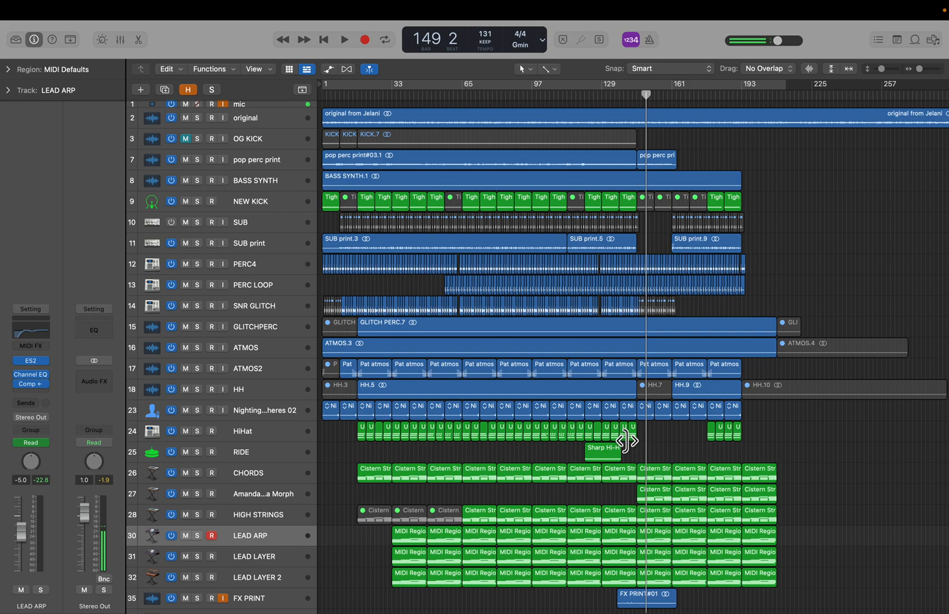
Inspect the section around bar 145 more closely across all tracks, showing about bars 121 to 173.
{"action": "scroll", "coordinate": [626, 440], "scroll_direction": "up", "scroll_amount": 7}
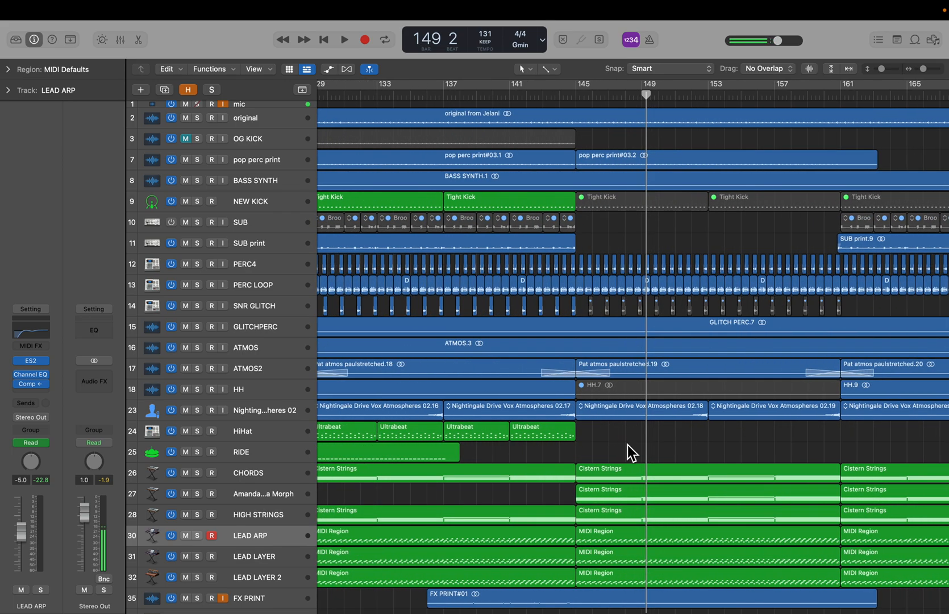
{"action": "scroll", "coordinate": [627, 445], "scroll_direction": "down", "scroll_amount": 2}
{"action": "scroll", "coordinate": [623, 448], "scroll_direction": "down", "scroll_amount": 5}
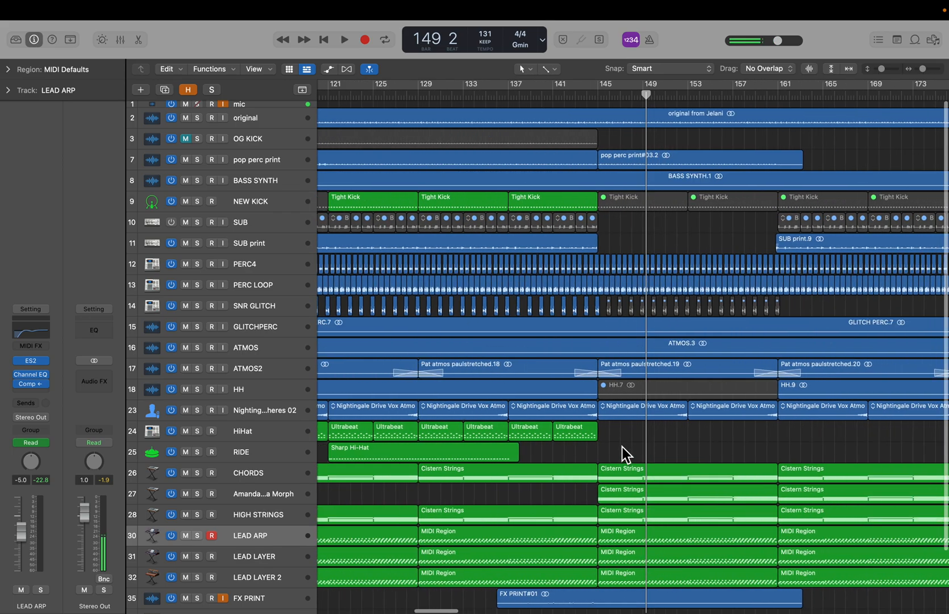